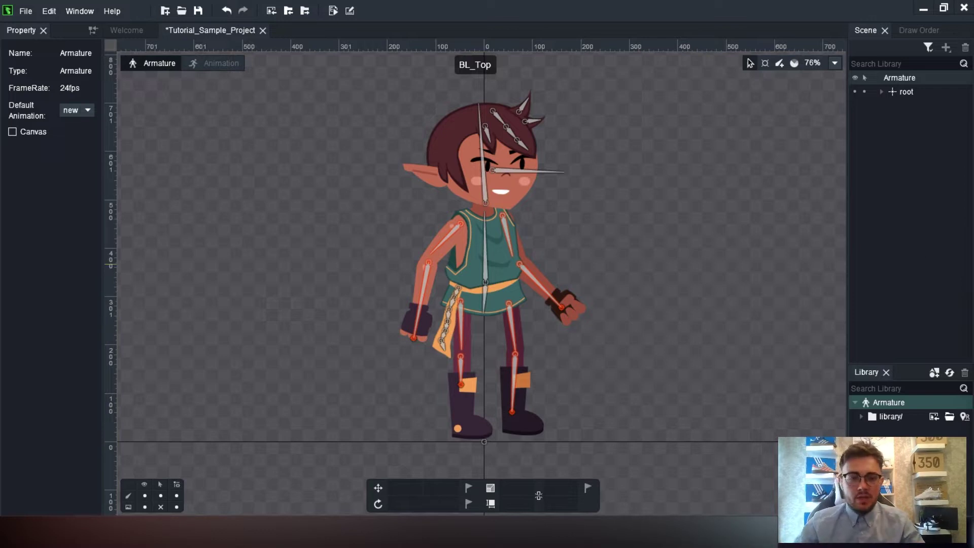
# Toggle between Animation and Armature modes, ending in Animation mode with the empty newAnimation timeline.
pyautogui.click(217, 63)
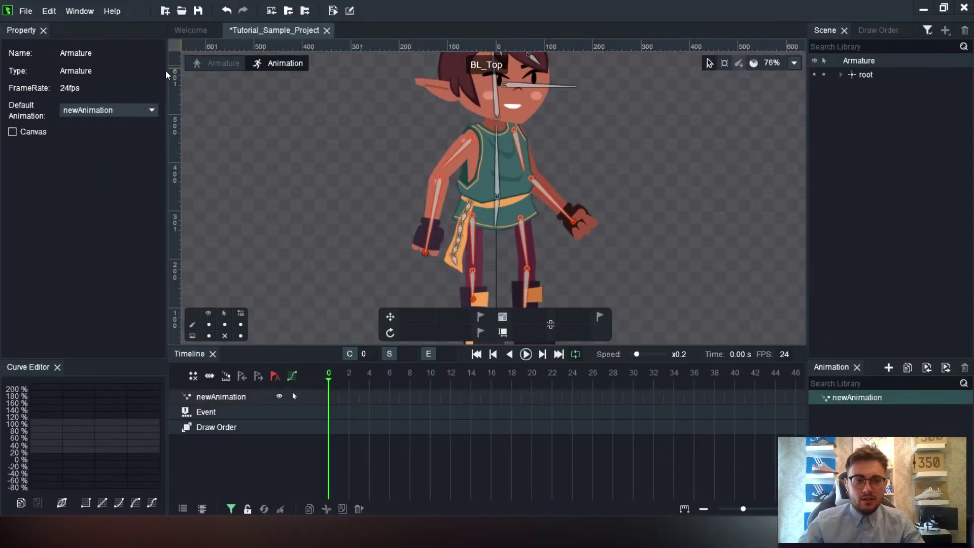
pyautogui.click(215, 67)
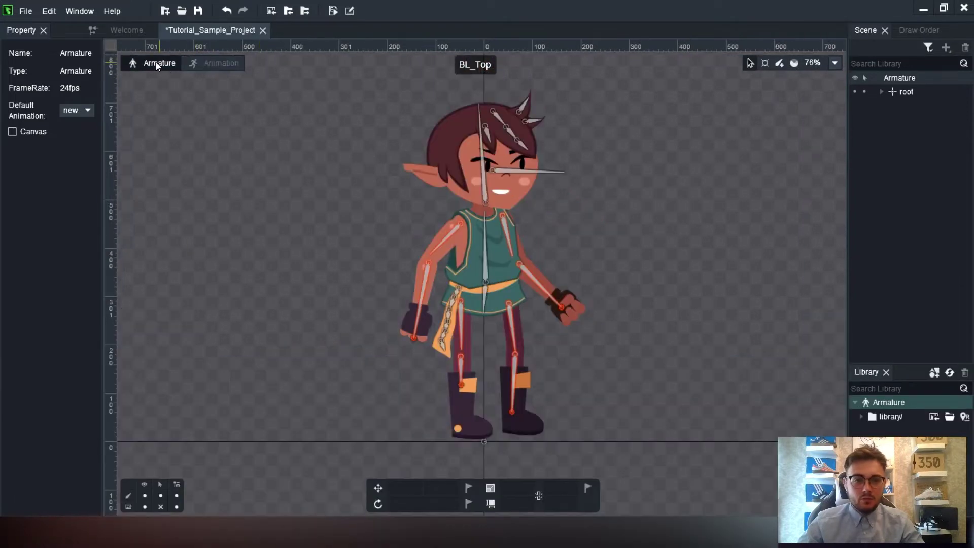
pyautogui.click(214, 65)
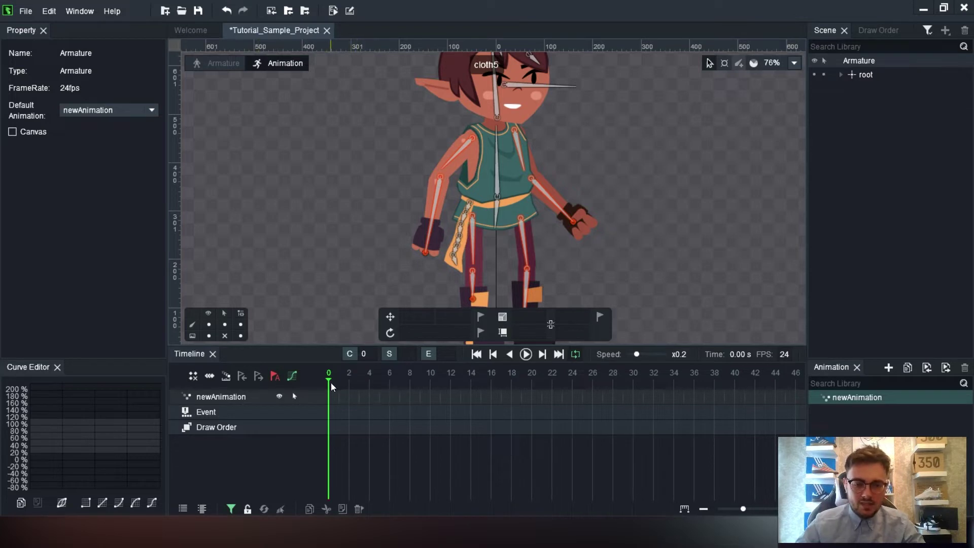
# Scrub the newAnimation timeline via frame 12 and park the playhead at frame 24 (1.00 s).
pyautogui.moveTo(330, 382); pyautogui.dragTo(308, 389)
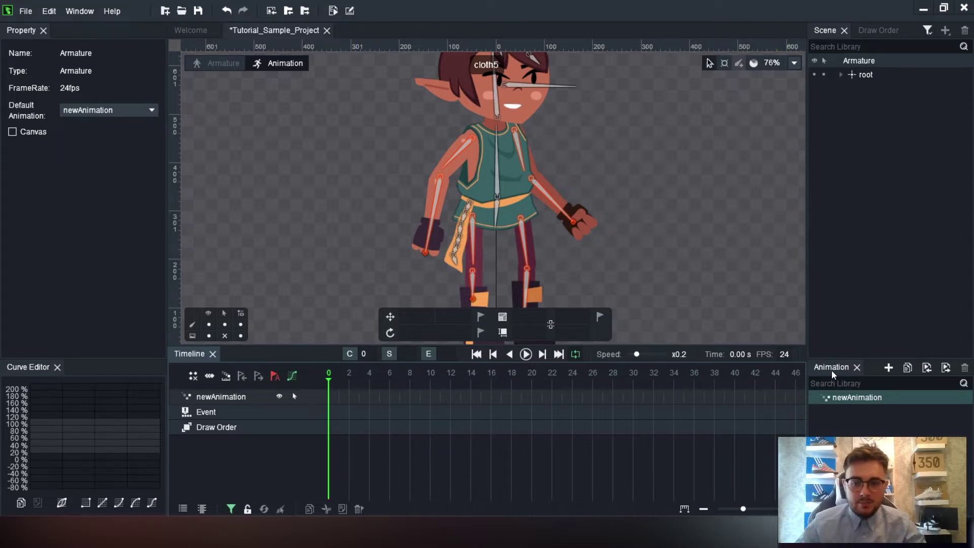
pyautogui.moveTo(329, 380); pyautogui.dragTo(439, 382)
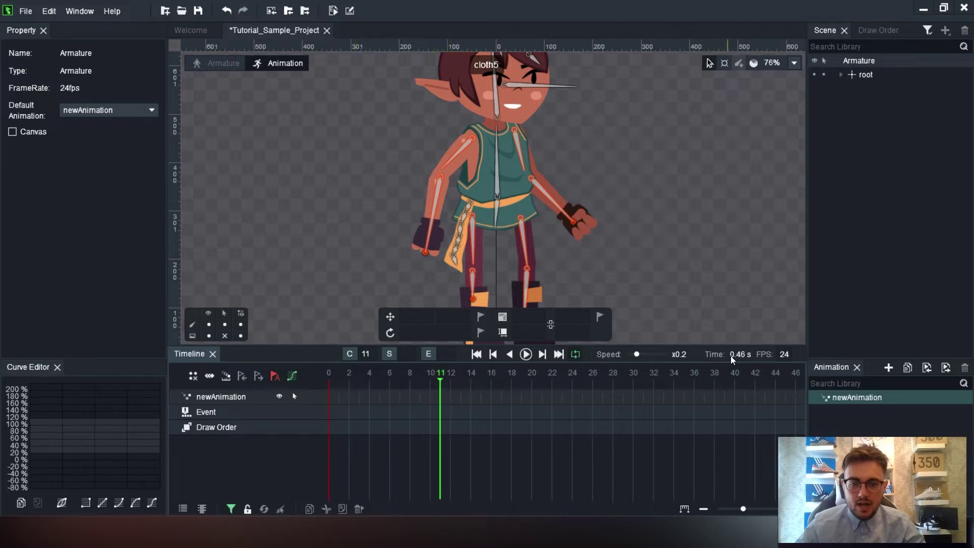
pyautogui.click(455, 381)
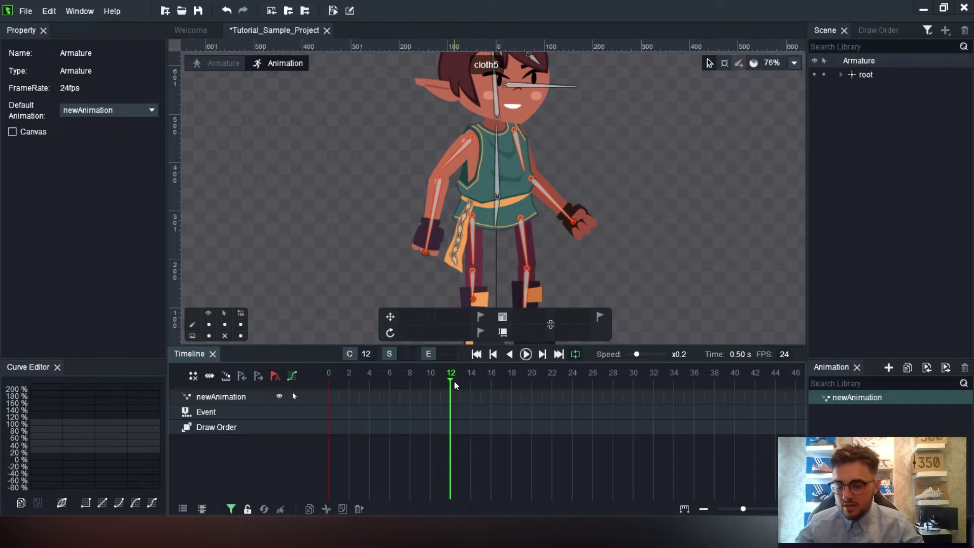
pyautogui.moveTo(451, 380); pyautogui.dragTo(572, 381)
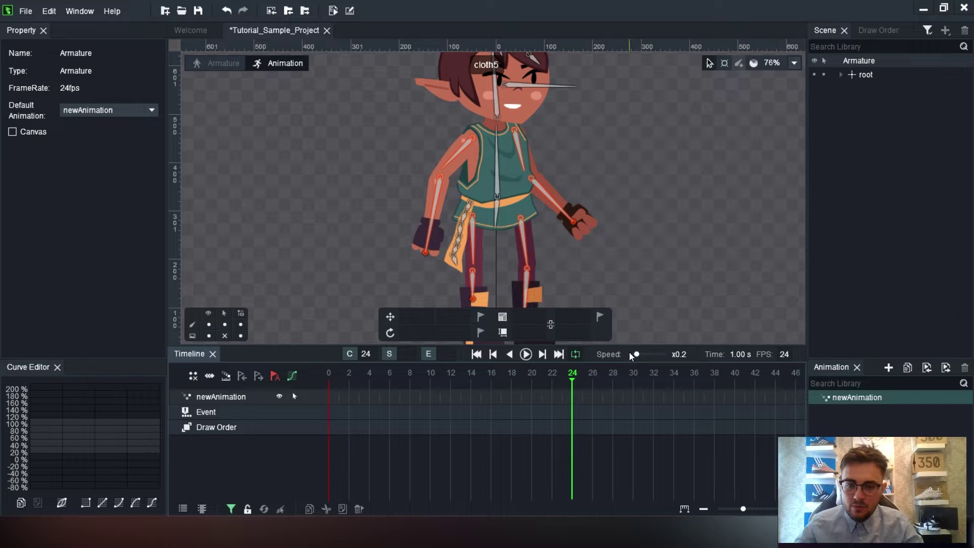
# Zoom the canvas to fit the whole character and set the playback Speed slider to x1.
pyautogui.scroll(2, 535, 146)
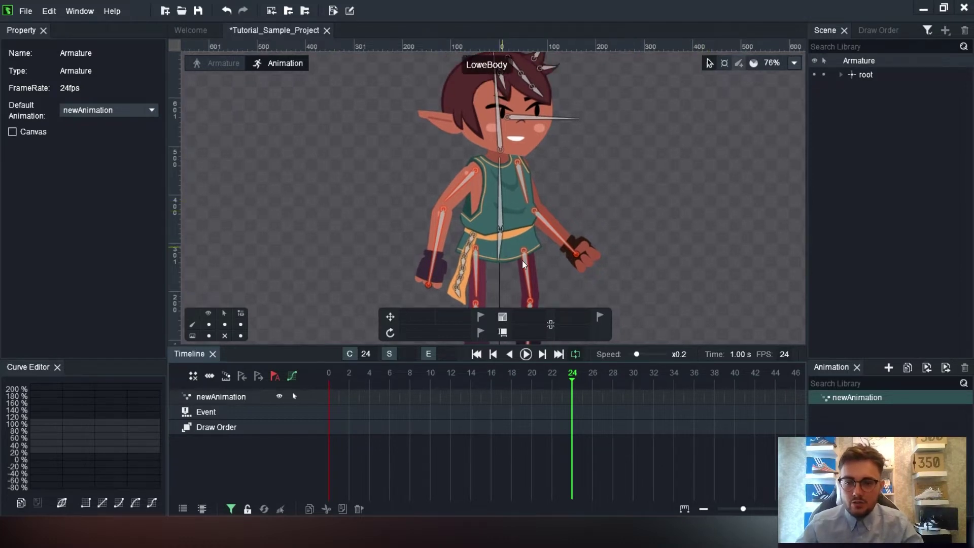
pyautogui.scroll(-3, 619, 268)
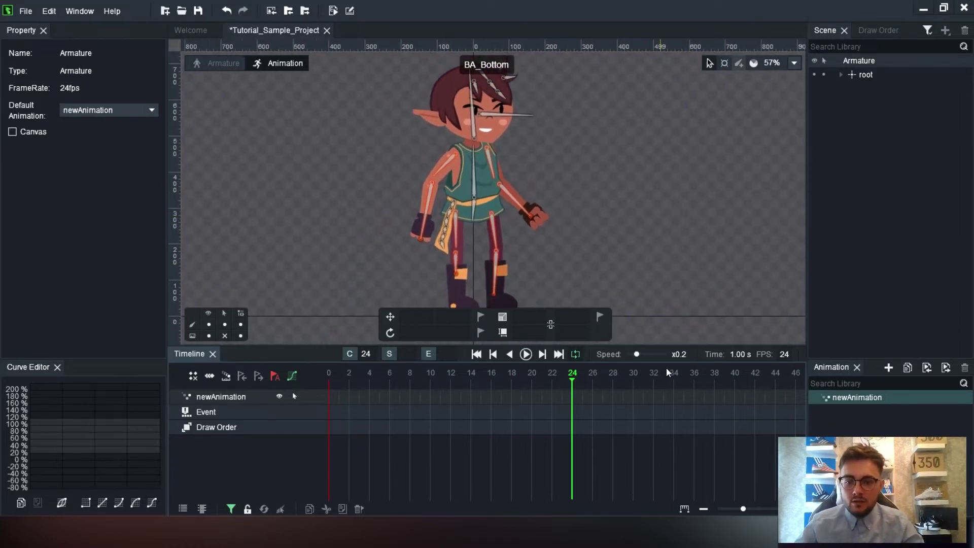
pyautogui.click(633, 353)
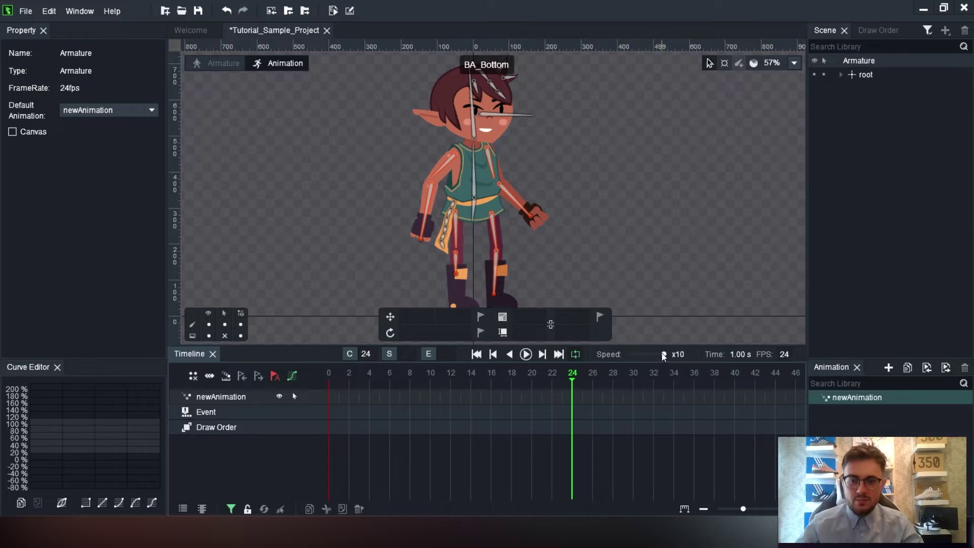
pyautogui.click(647, 354)
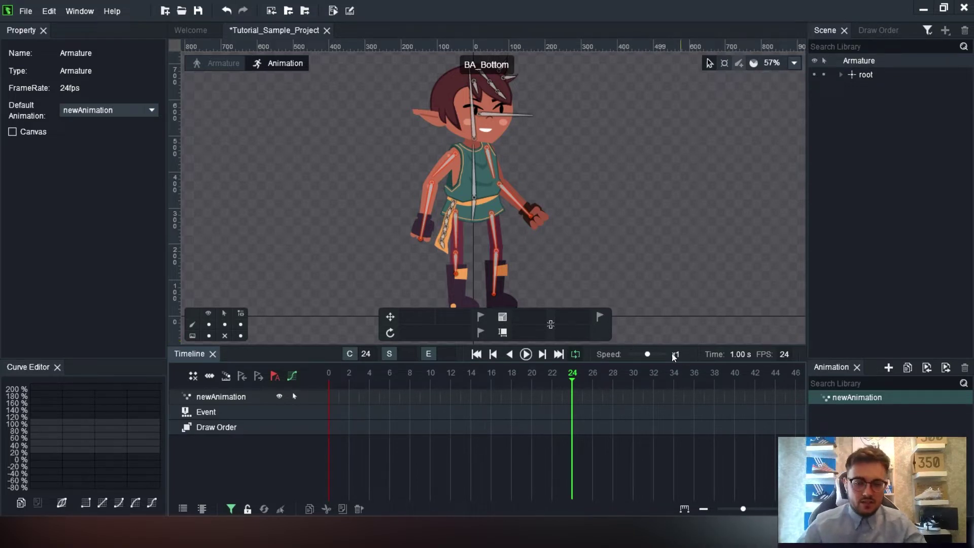
pyautogui.moveTo(645, 355)
pyautogui.mouseDown()
pyautogui.moveTo(630, 357)
pyautogui.moveTo(644, 353)
pyautogui.mouseUp()
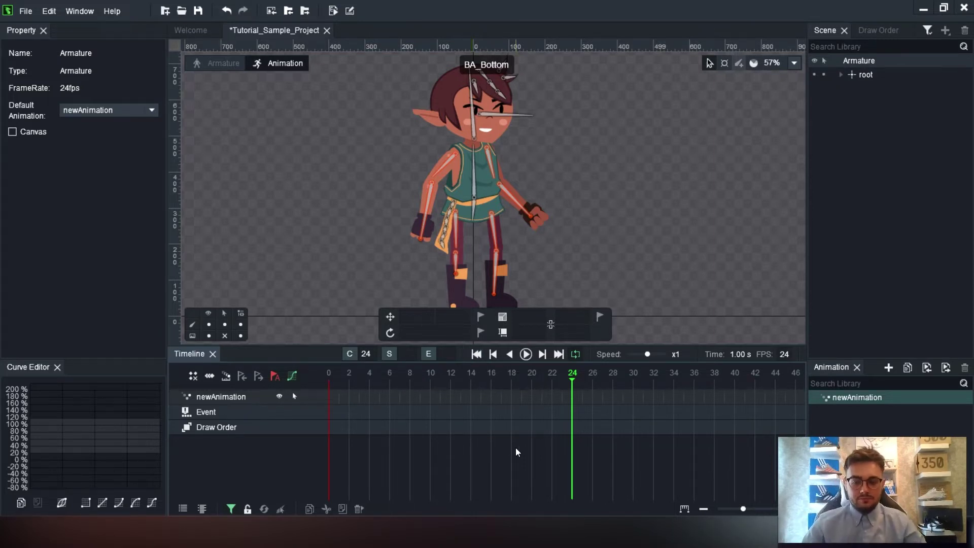
# Scrub the timeline, then rename newAnimation to 'Walk' from its right-click menu.
pyautogui.click(562, 384)
pyautogui.moveTo(562, 384); pyautogui.dragTo(327, 393)
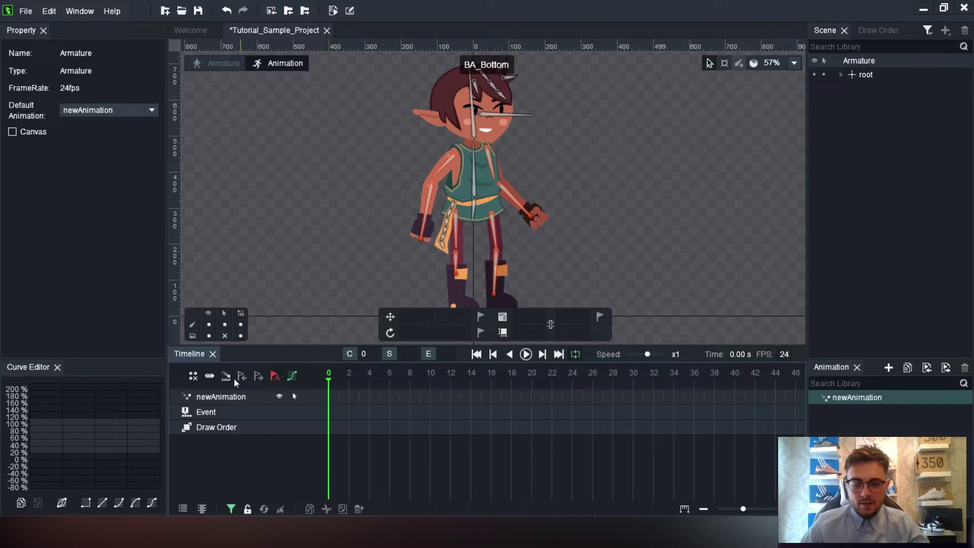
pyautogui.rightClick(844, 400)
pyautogui.click(899, 400)
pyautogui.rightClick(879, 403)
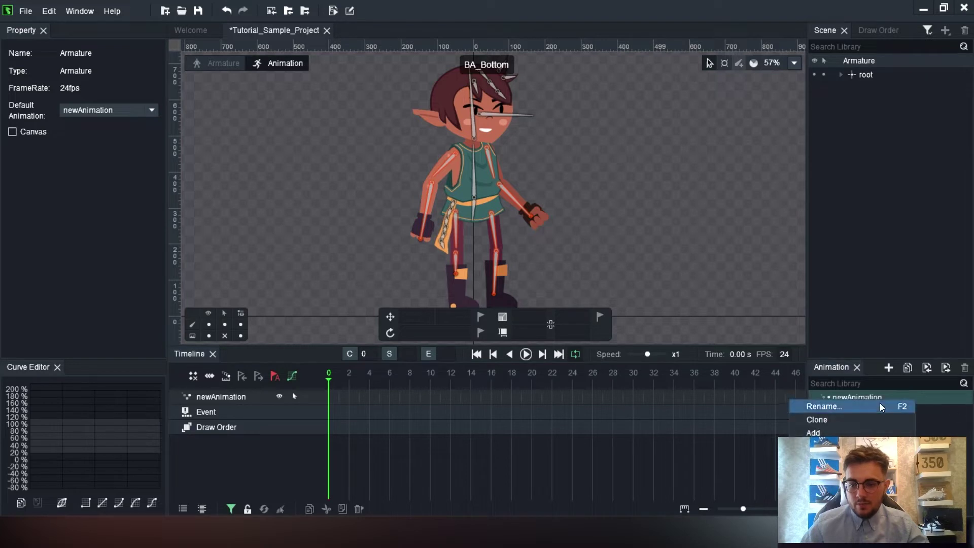
pyautogui.click(842, 408)
pyautogui.write('W')
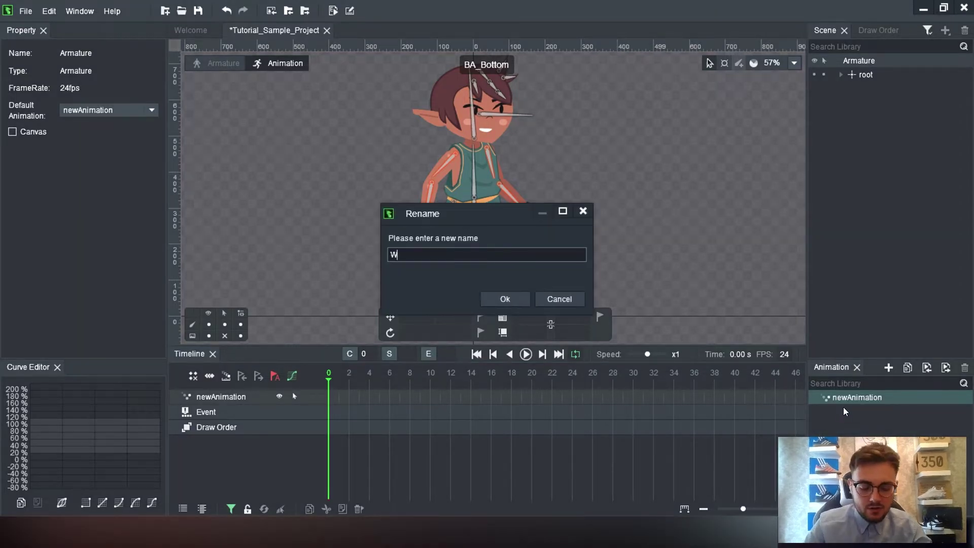
pyautogui.write('alk Cycle')
pyautogui.press('BackSpace')
pyautogui.press('BackSpace')
pyautogui.press('BackSpace')
pyautogui.press('BackSpace')
pyautogui.press('BackSpace')
pyautogui.press('BackSpace')
pyautogui.press('Return')
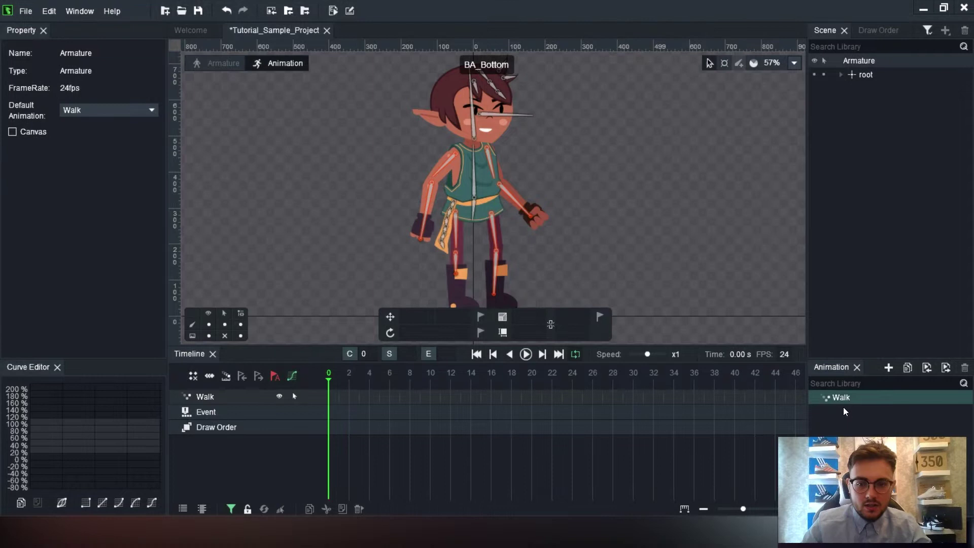
# Append '_Cycle' to the animation name so it reads Walk_Cycle.
pyautogui.rightClick(845, 398)
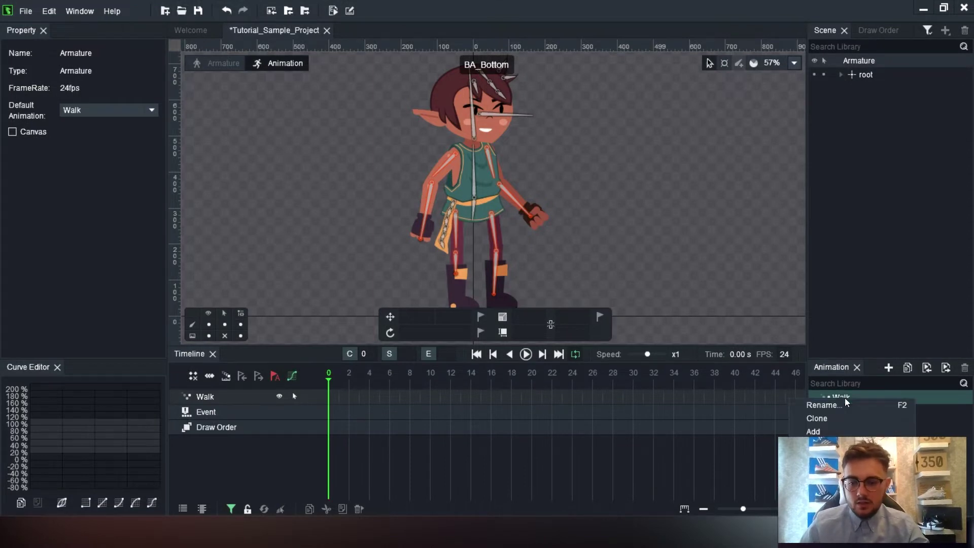
pyautogui.click(839, 410)
pyautogui.click(420, 261)
pyautogui.write('_')
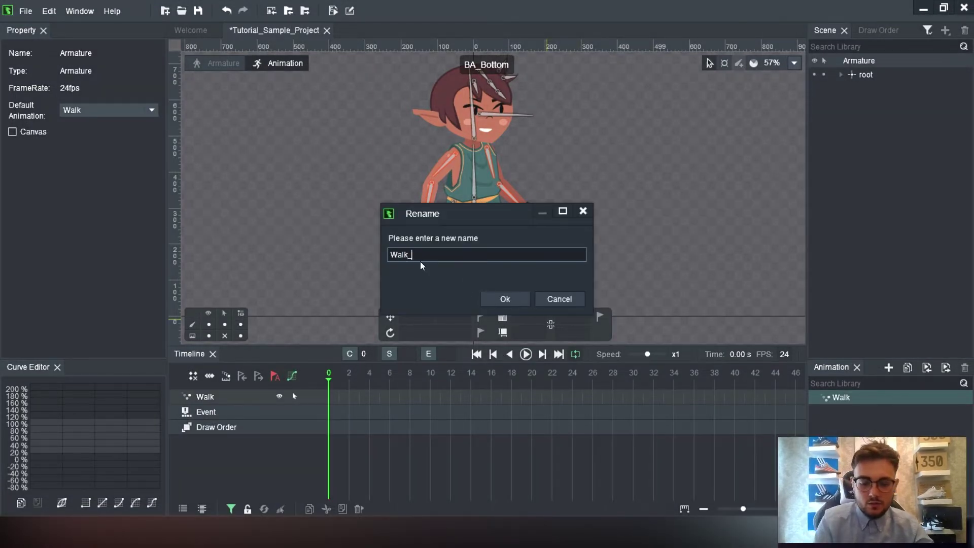
pyautogui.write('Cycle')
pyautogui.press('Return')
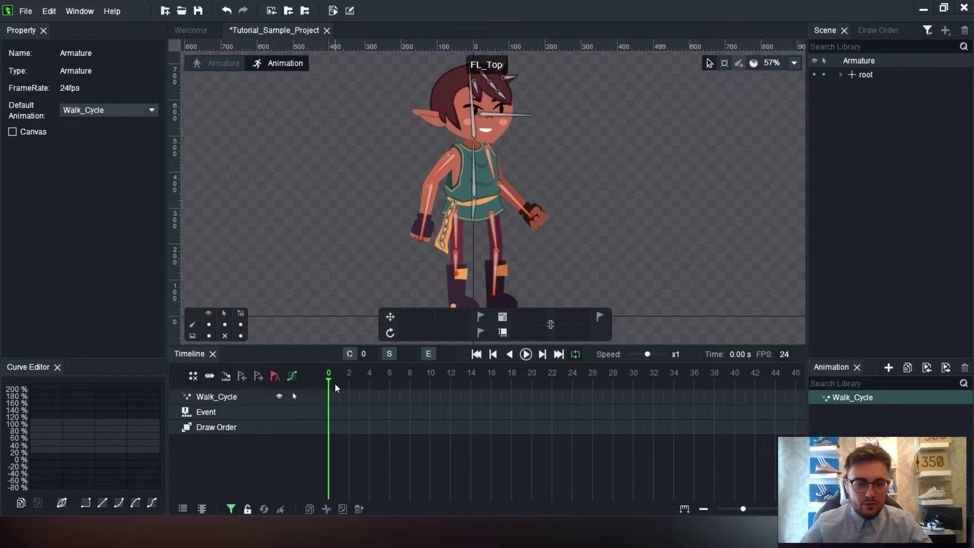
pyautogui.moveTo(330, 381); pyautogui.dragTo(309, 385)
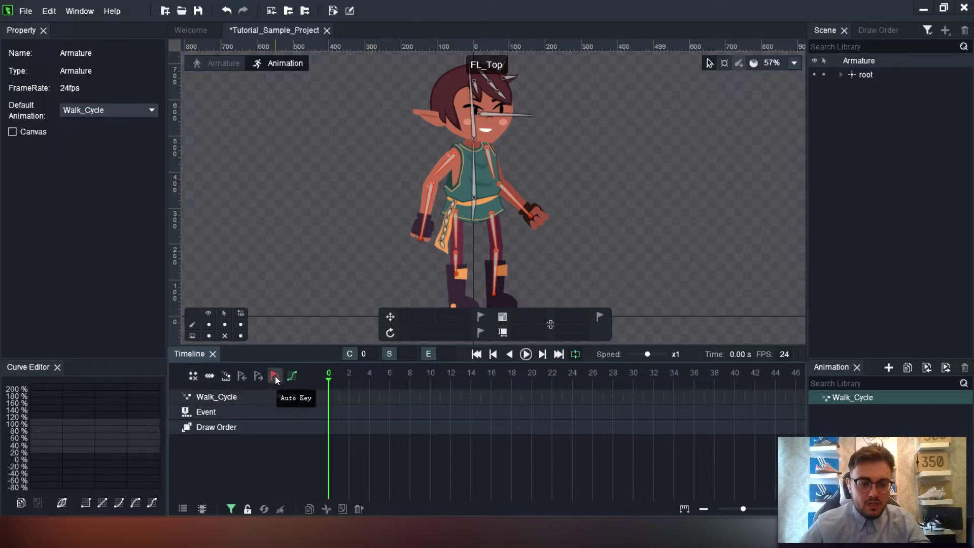
# Test-raise the back hand's IK target, then undo the pose and its keyframe.
pyautogui.scroll(1, 445, 241)
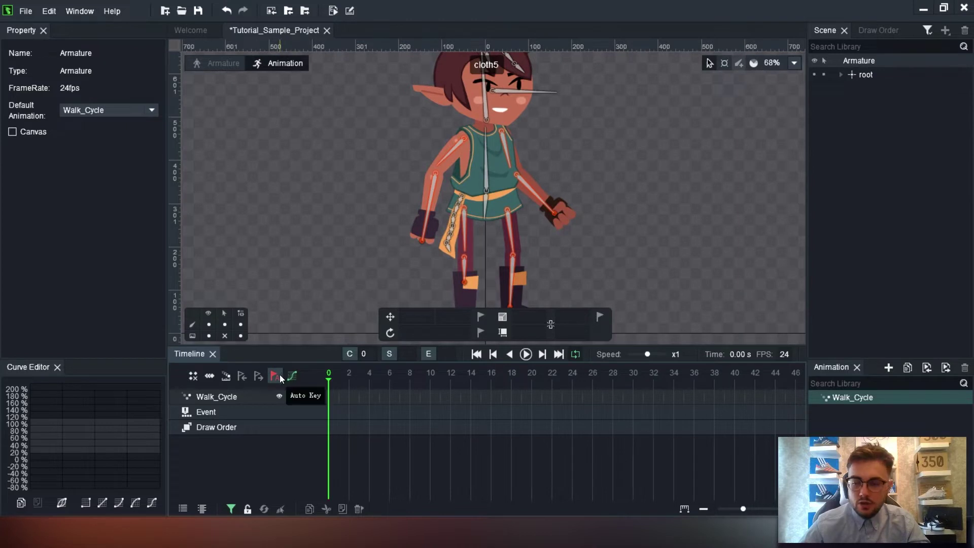
pyautogui.click(555, 215)
pyautogui.scroll(3, 555, 215)
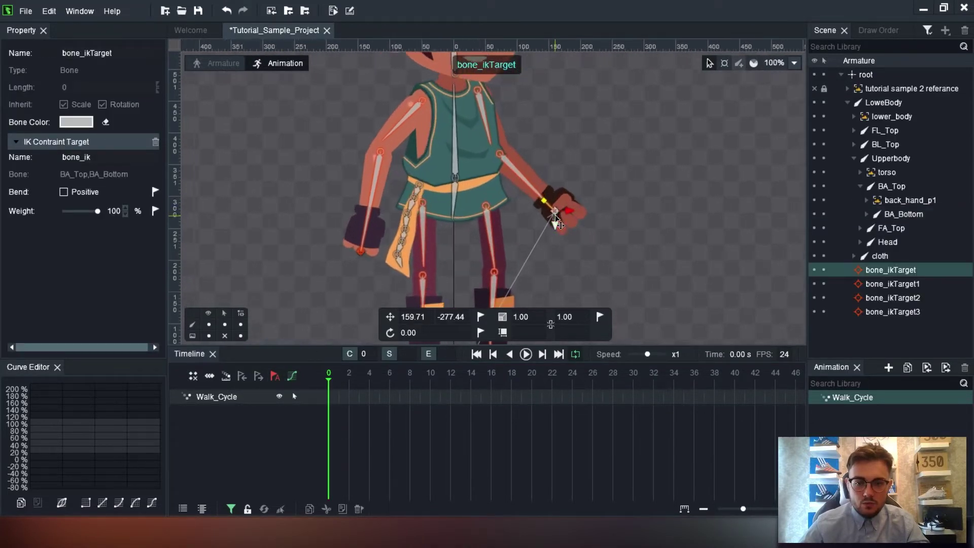
pyautogui.moveTo(556, 215); pyautogui.dragTo(611, 107)
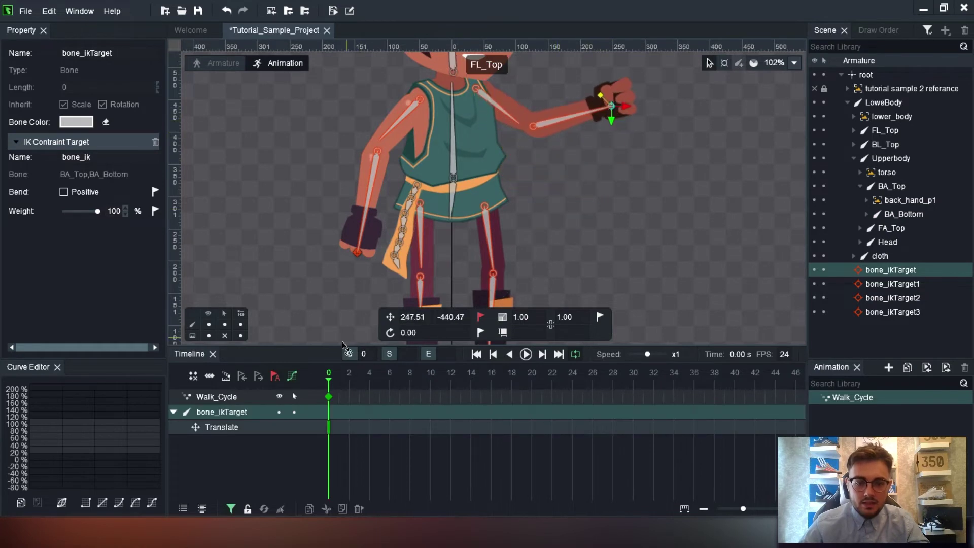
pyautogui.click(465, 393)
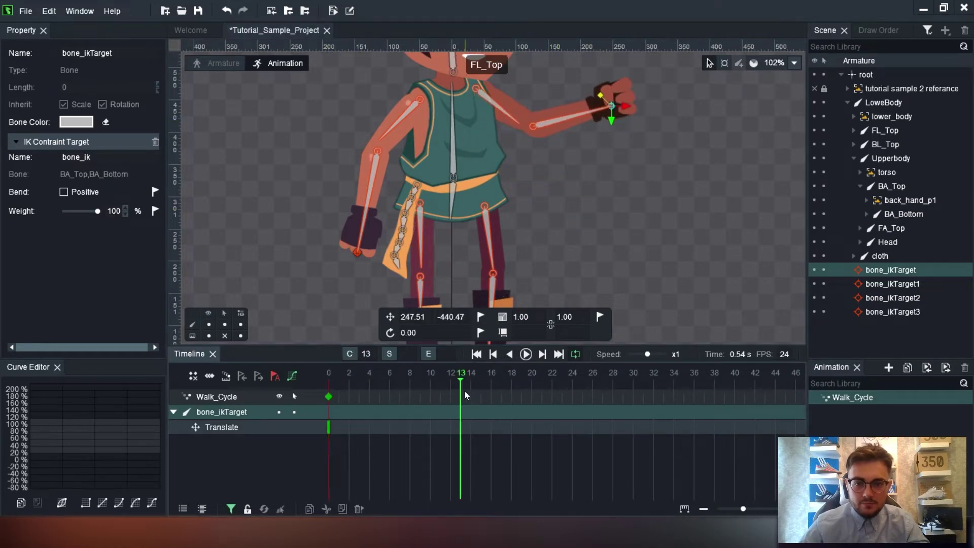
pyautogui.click(328, 374)
pyautogui.hotkey('ctrl', 'z')
# Test-pull the front hand's IK target up-left, then undo it, leaving the rest pose.
pyautogui.scroll(-2, 425, 224)
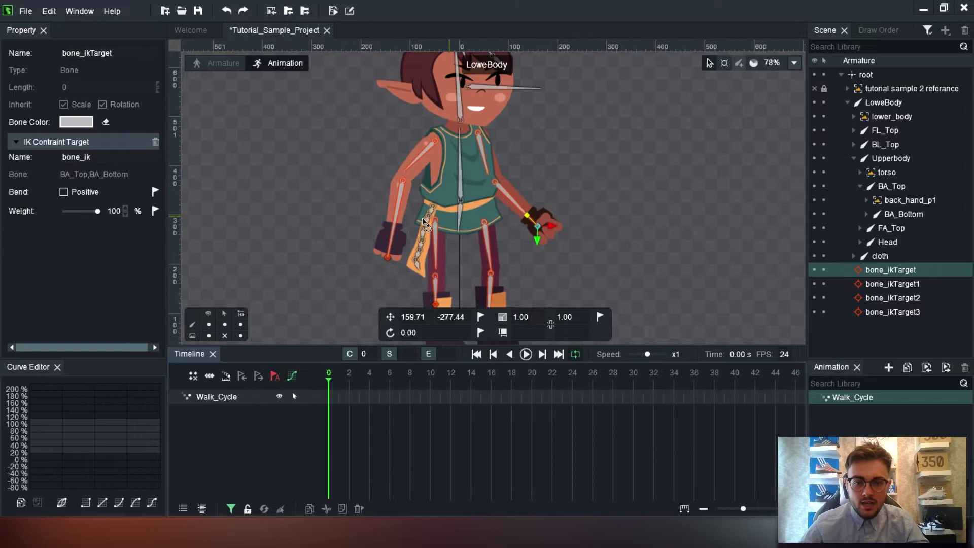
pyautogui.click(389, 260)
pyautogui.moveTo(388, 259); pyautogui.dragTo(357, 218)
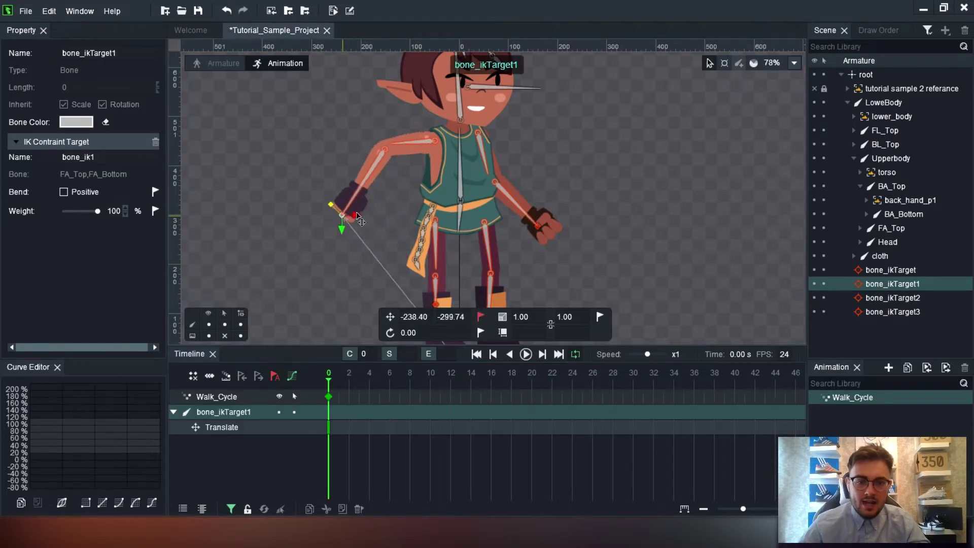
pyautogui.hotkey('ctrl', 'z')
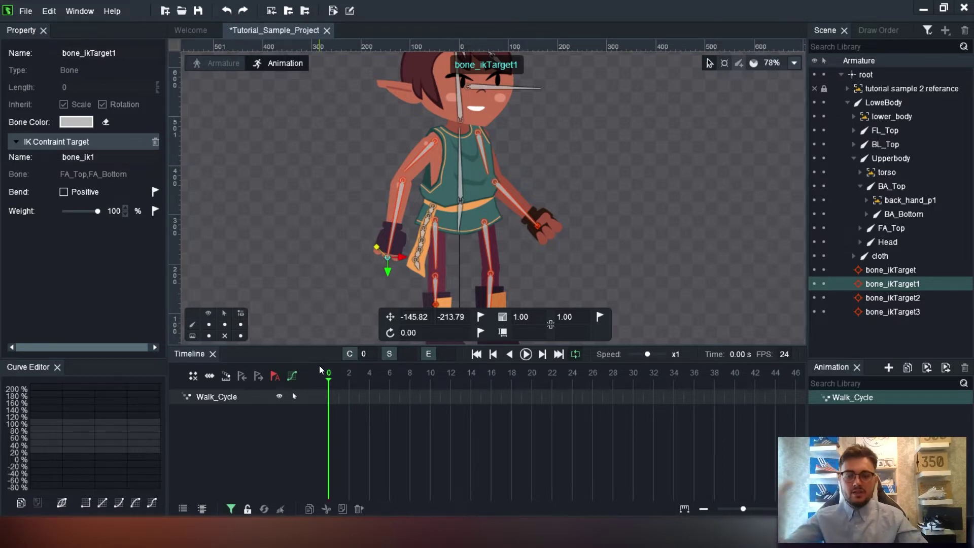
pyautogui.scroll(-3, 489, 207)
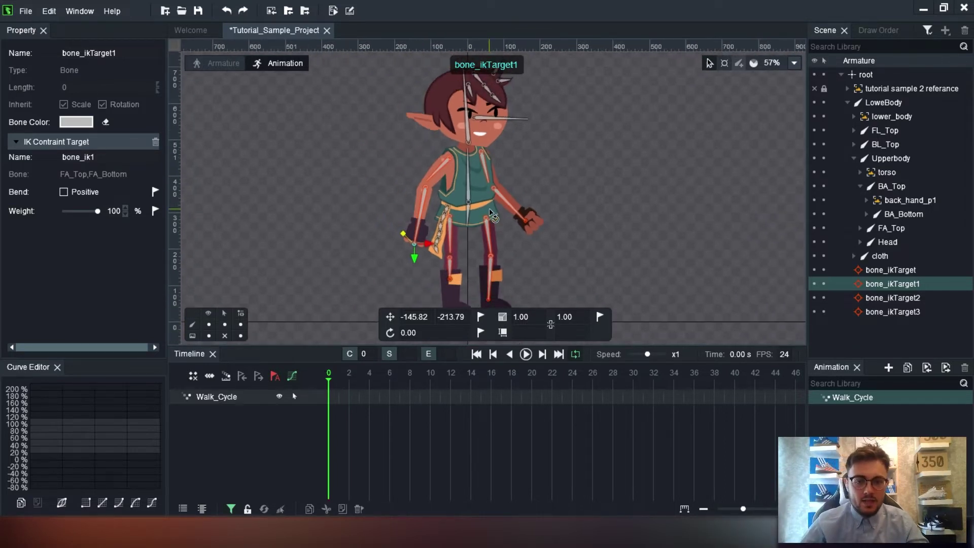
pyautogui.scroll(-1, 489, 208)
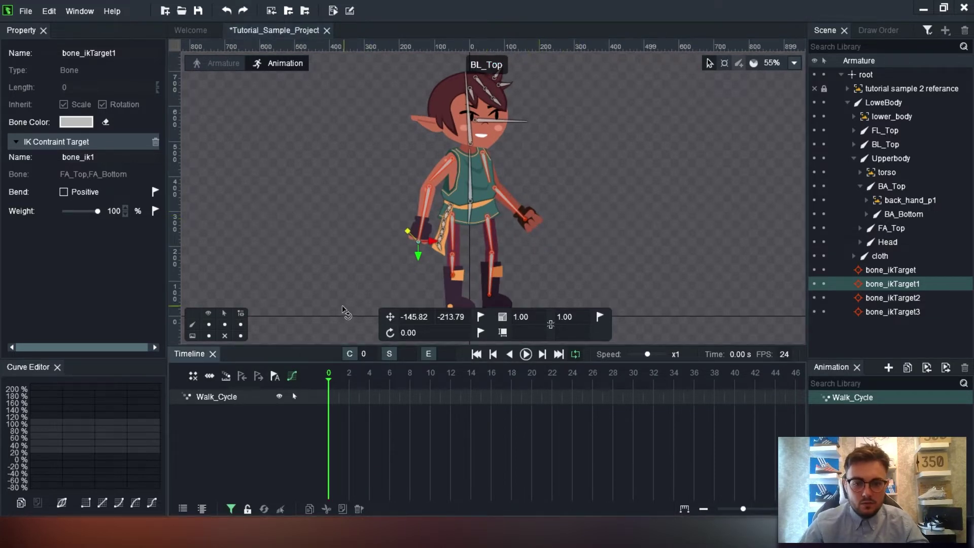
# Key the back hand IK target raised at frame 0 and lowered at frame 10.
pyautogui.click(525, 218)
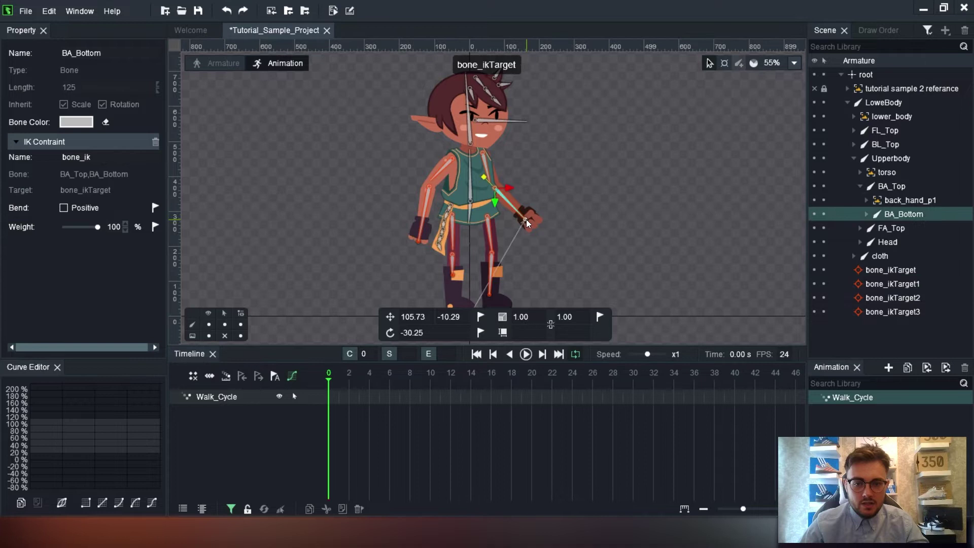
pyautogui.click(536, 219)
pyautogui.moveTo(537, 219); pyautogui.dragTo(548, 196)
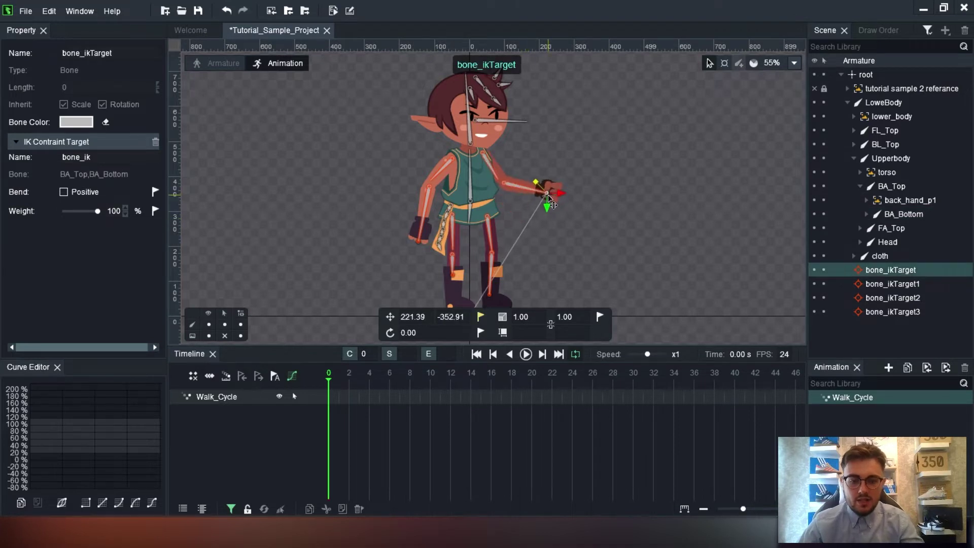
pyautogui.click(480, 316)
pyautogui.click(420, 378)
pyautogui.moveTo(433, 384); pyautogui.dragTo(430, 380)
pyautogui.moveTo(550, 197); pyautogui.dragTo(516, 236)
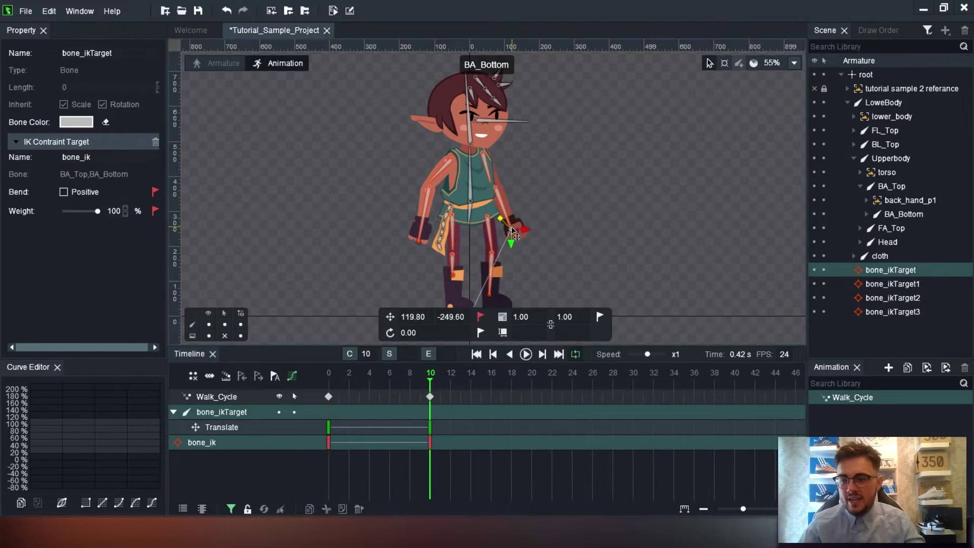
# Preview the back-arm swing, check frames 6 and 9, and replay it at slower speed.
pyautogui.scroll(4, 515, 236)
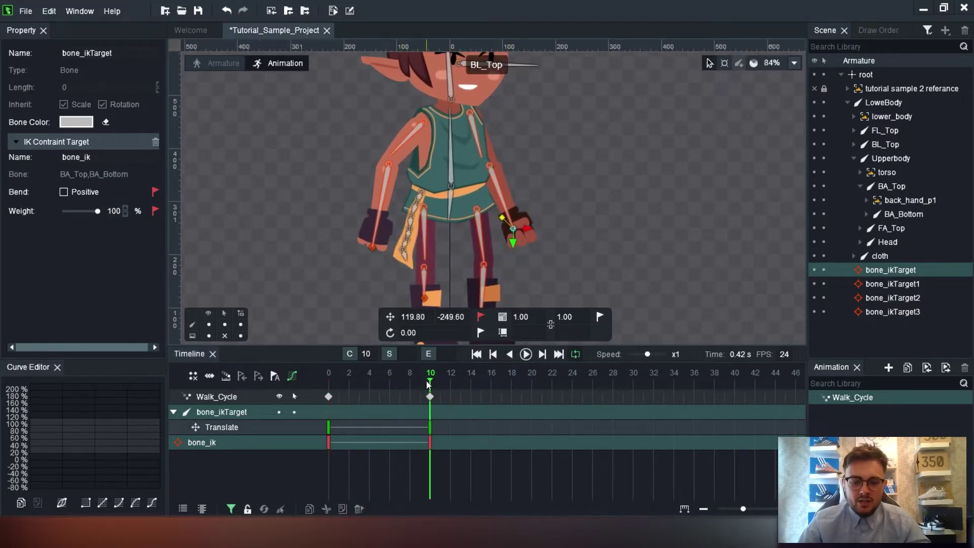
pyautogui.moveTo(427, 383); pyautogui.dragTo(327, 393)
pyautogui.click(526, 354)
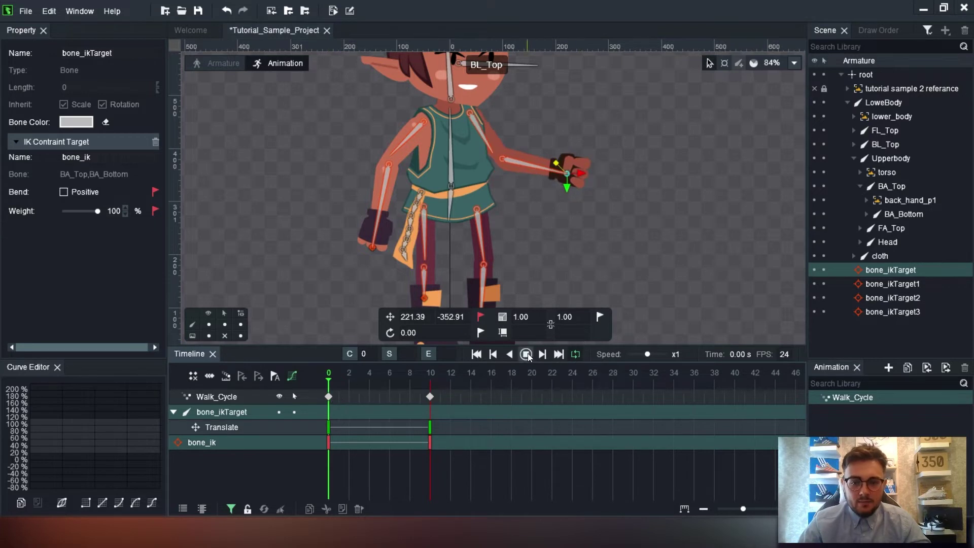
pyautogui.click(526, 354)
pyautogui.click(392, 378)
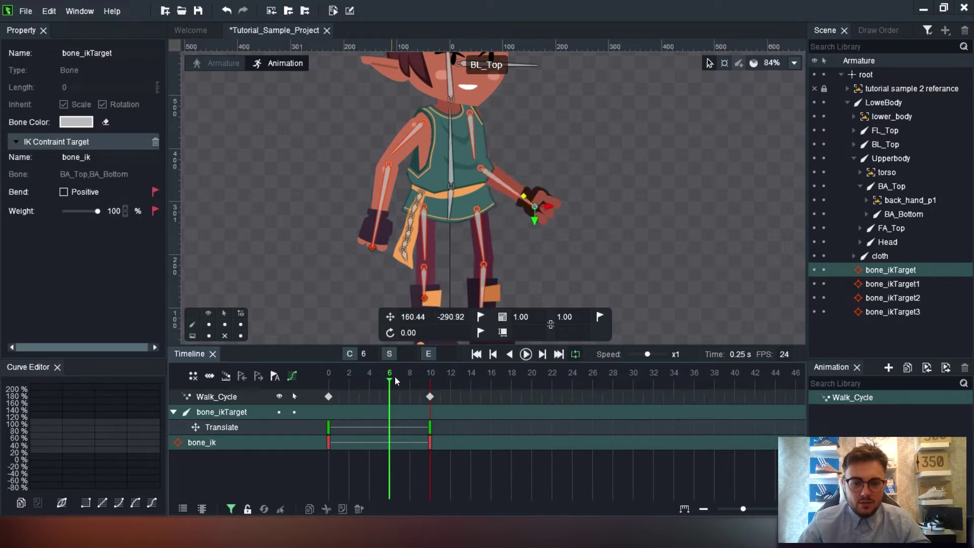
pyautogui.click(420, 377)
pyautogui.moveTo(647, 355); pyautogui.dragTo(642, 354)
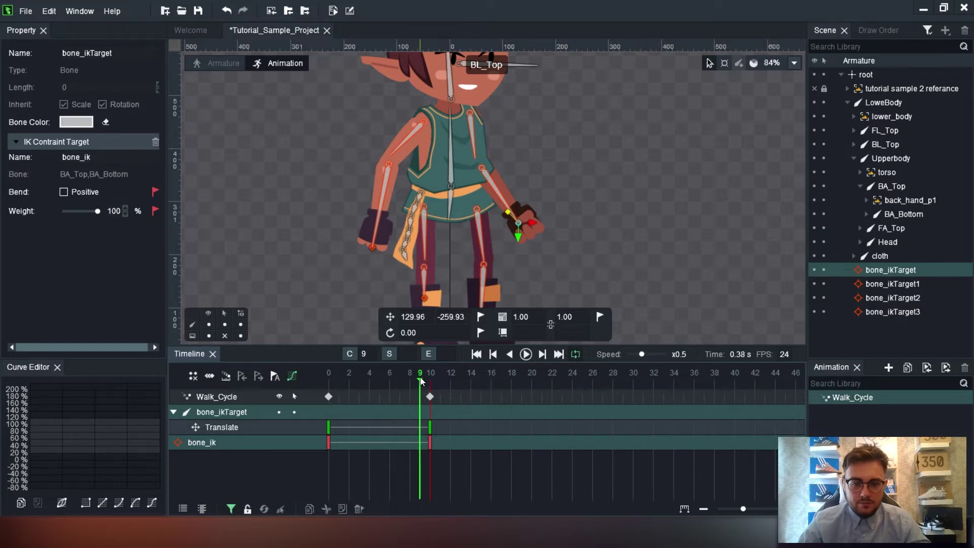
pyautogui.moveTo(420, 379); pyautogui.dragTo(329, 378)
pyautogui.click(531, 354)
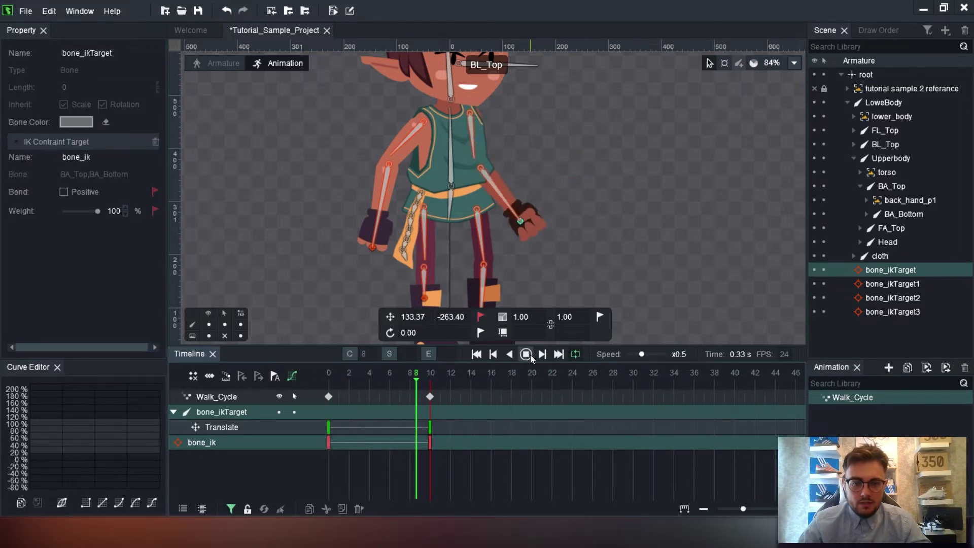
pyautogui.click(530, 354)
# Delete the frame-10 and frame-0 keyframes and recentre the character in view.
pyautogui.click(430, 396)
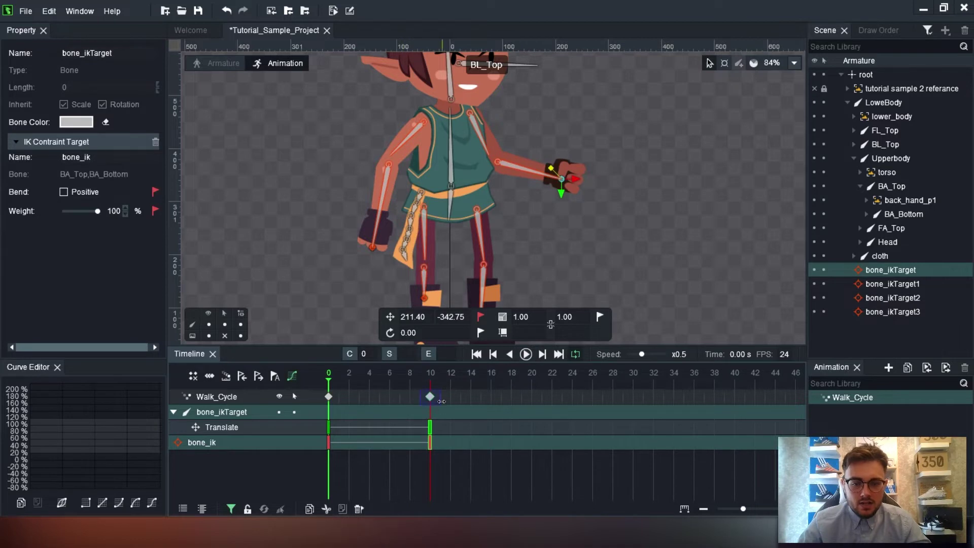
pyautogui.press('Delete')
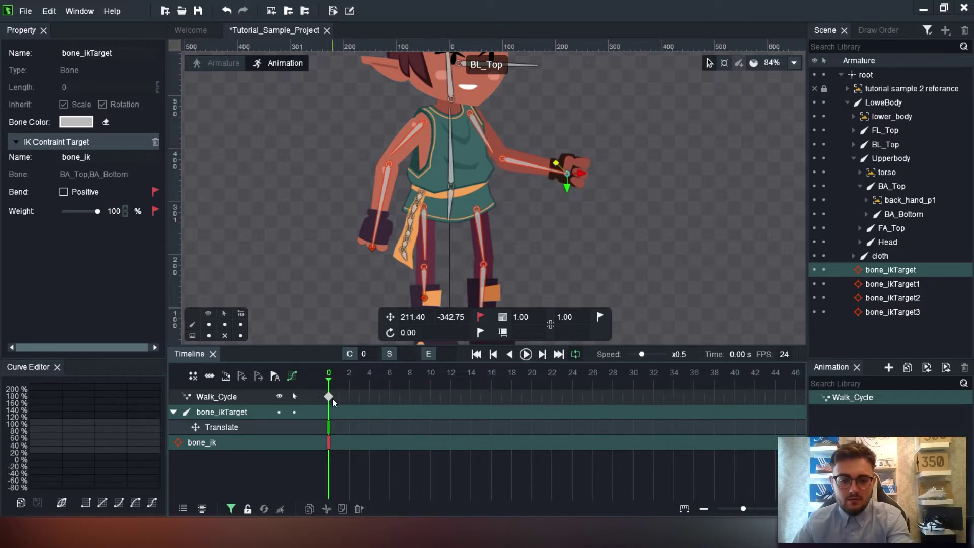
pyautogui.click(331, 396)
pyautogui.press('Delete')
pyautogui.scroll(-2, 608, 255)
pyautogui.moveTo(607, 253); pyautogui.dragTo(535, 245, button='middle')
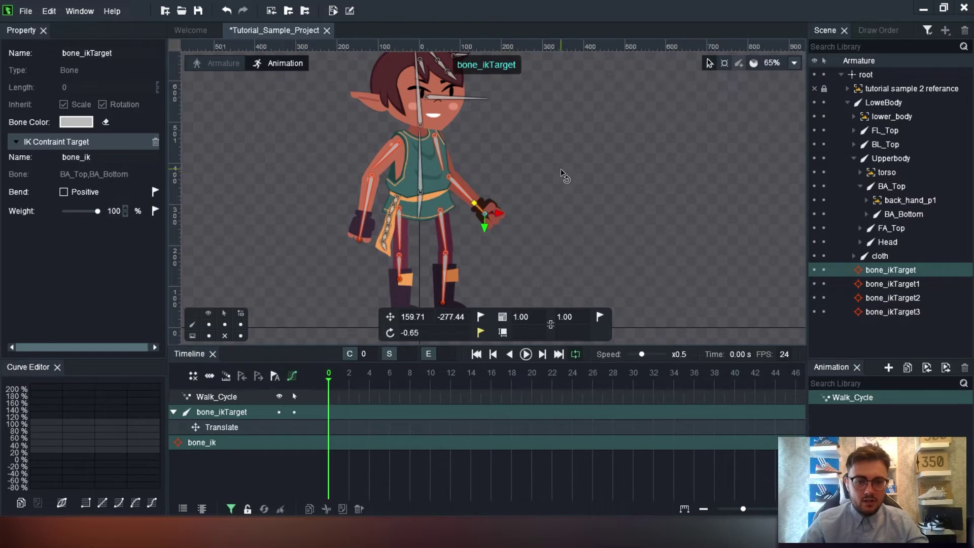
pyautogui.scroll(2, 561, 169)
pyautogui.moveTo(596, 180); pyautogui.dragTo(616, 202, button='middle')
# In Armature mode, reposition bone_ikTarget, raising then lowering the back arm's setup pose.
pyautogui.scroll(-1, 643, 175)
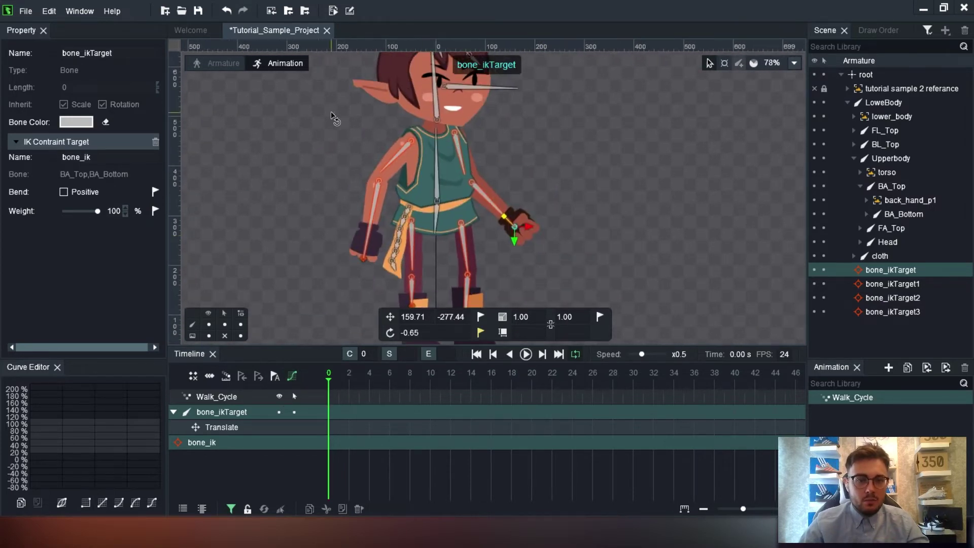
pyautogui.click(221, 64)
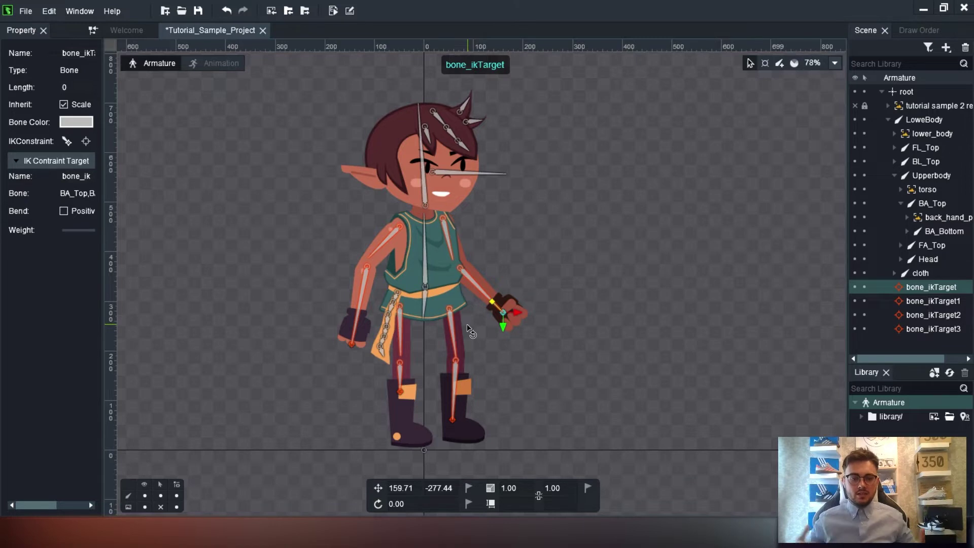
pyautogui.scroll(3, 467, 327)
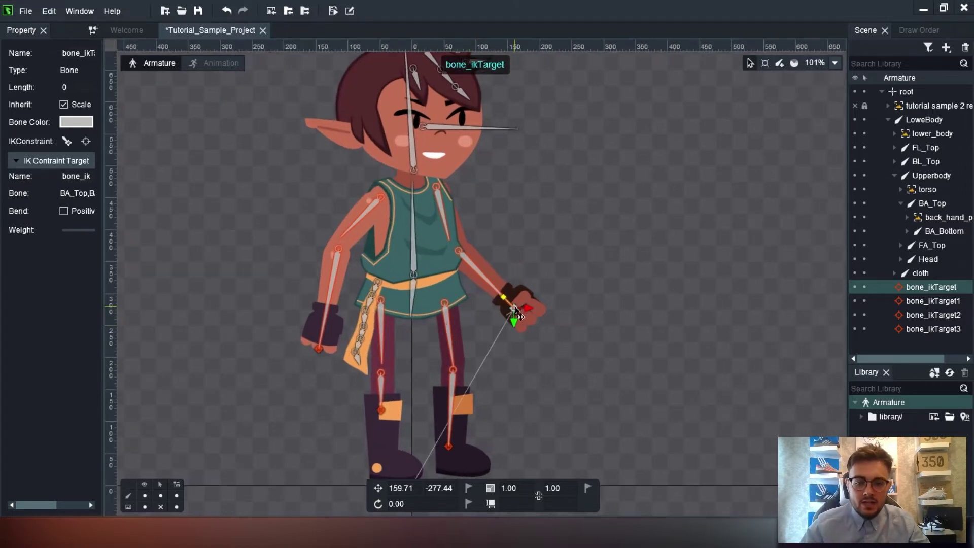
pyautogui.moveTo(512, 307); pyautogui.dragTo(555, 116)
pyautogui.click(215, 64)
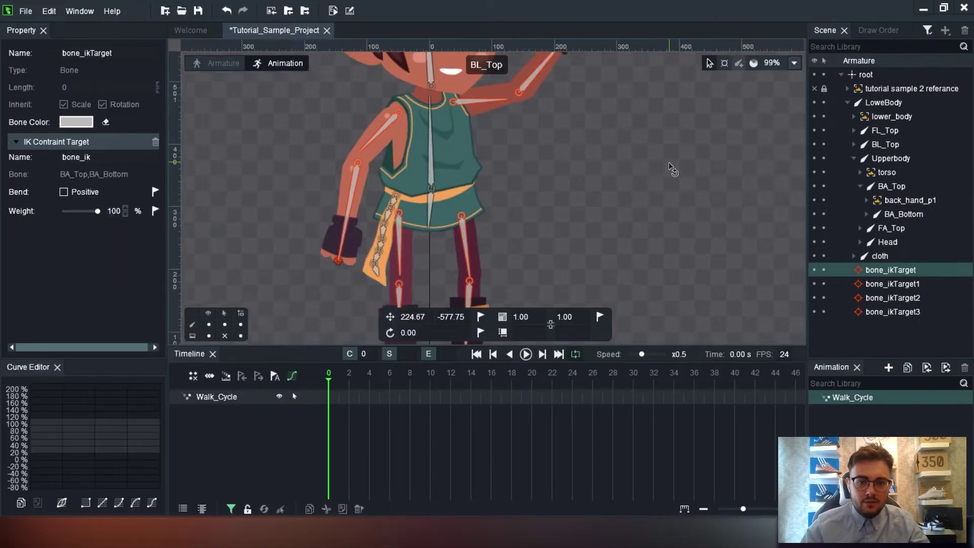
pyautogui.scroll(-4, 593, 245)
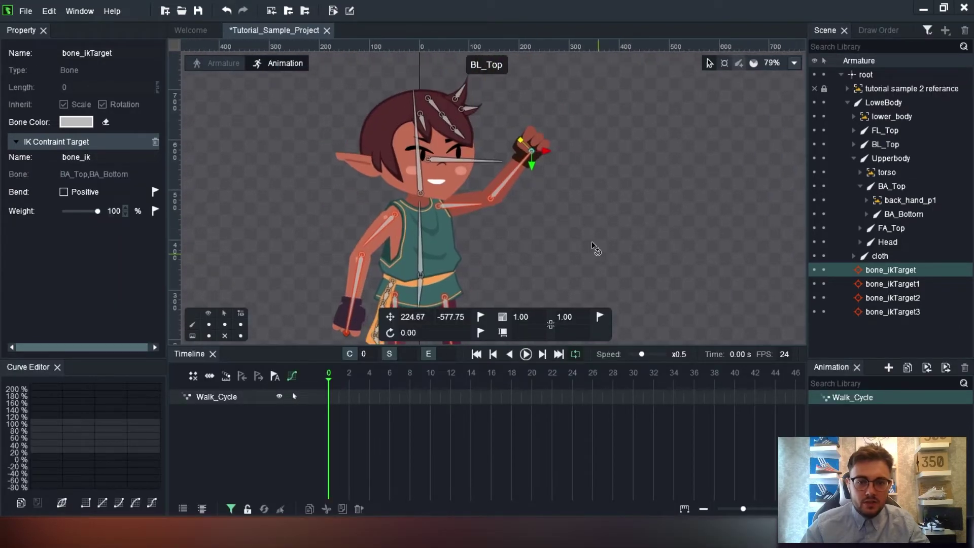
pyautogui.click(217, 65)
pyautogui.moveTo(541, 200); pyautogui.dragTo(491, 362)
pyautogui.scroll(5, 448, 288)
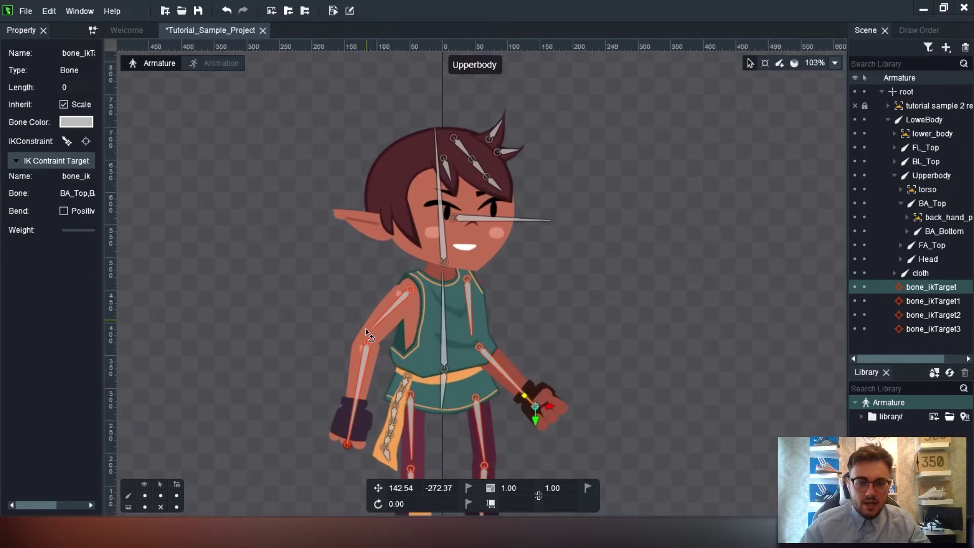
# Pull the front hand's IK target down and outward in the setup pose.
pyautogui.click(367, 342)
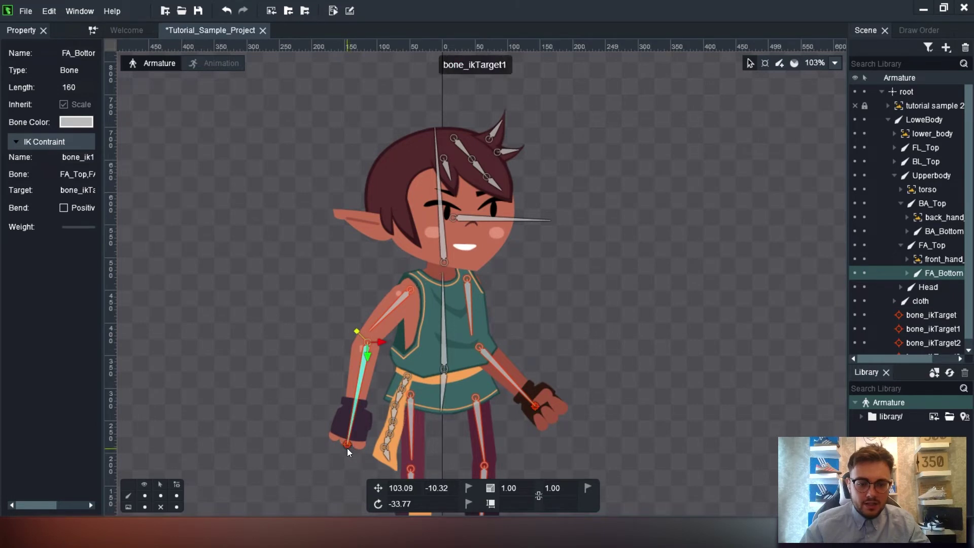
pyautogui.moveTo(348, 448); pyautogui.dragTo(362, 450)
pyautogui.moveTo(671, 406); pyautogui.dragTo(625, 320, button='middle')
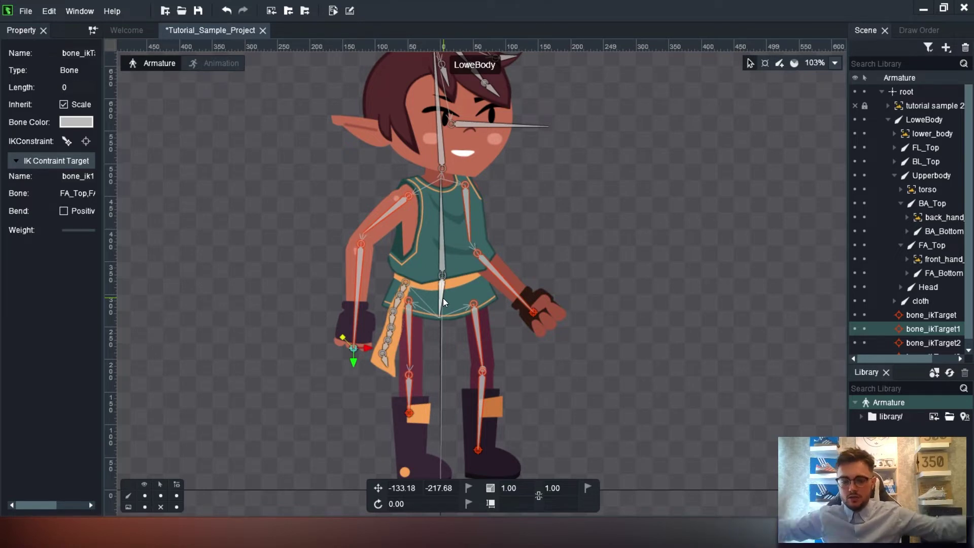
pyautogui.moveTo(503, 183); pyautogui.dragTo(505, 243, button='middle')
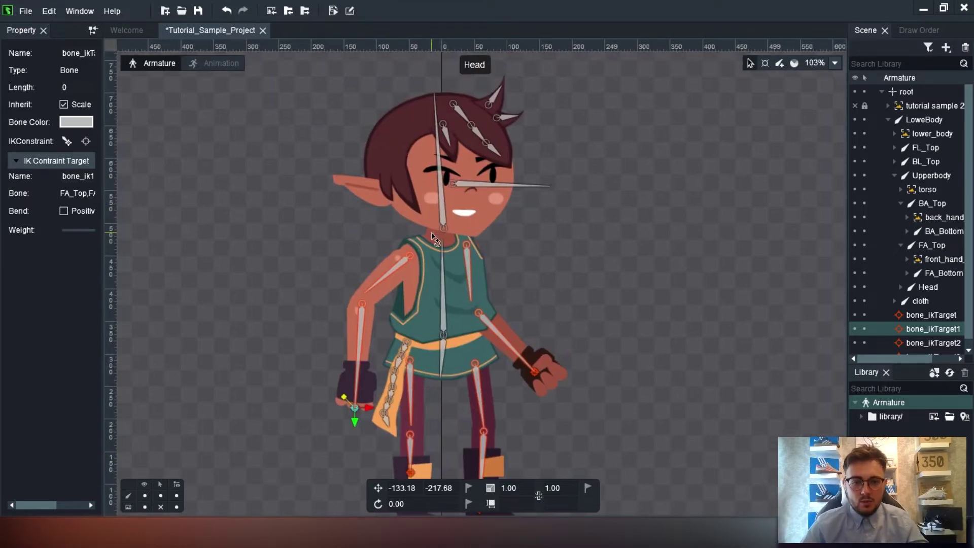
# Rotate the Head bone to -8 degrees in the setup pose.
pyautogui.click(441, 198)
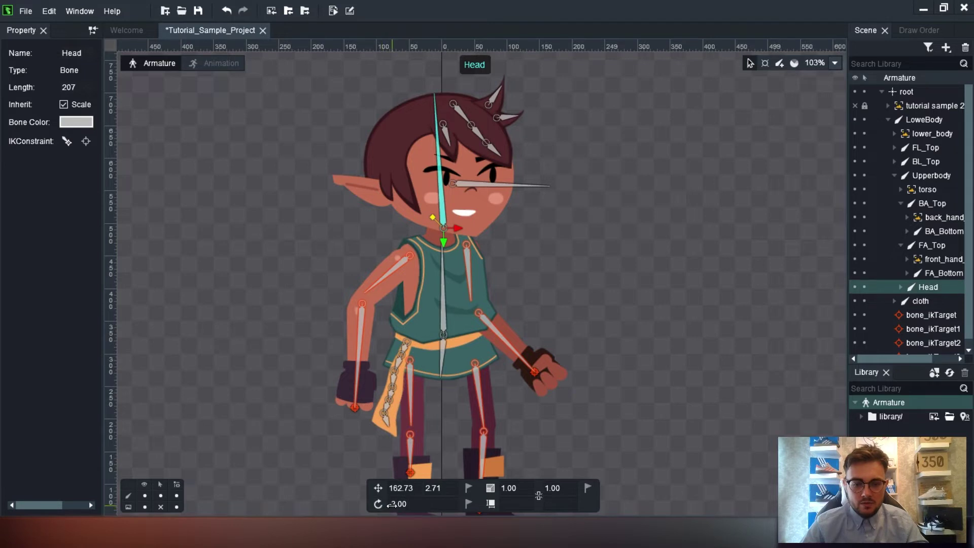
pyautogui.moveTo(377, 503); pyautogui.dragTo(432, 468)
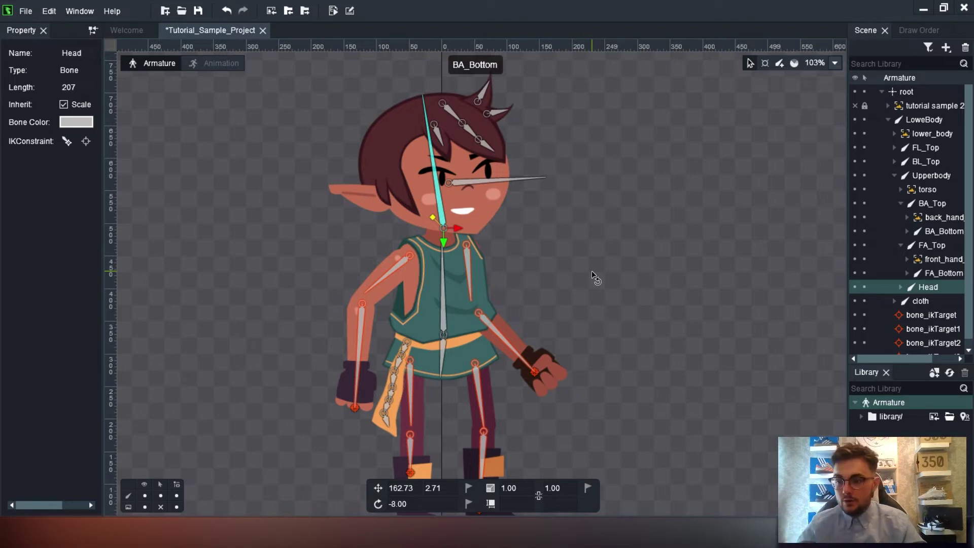
pyautogui.moveTo(594, 276); pyautogui.dragTo(613, 261, button='middle')
# In Animation mode, test-rotate and nudge the Head at frame 0, then reset it by toggling modes.
pyautogui.click(219, 64)
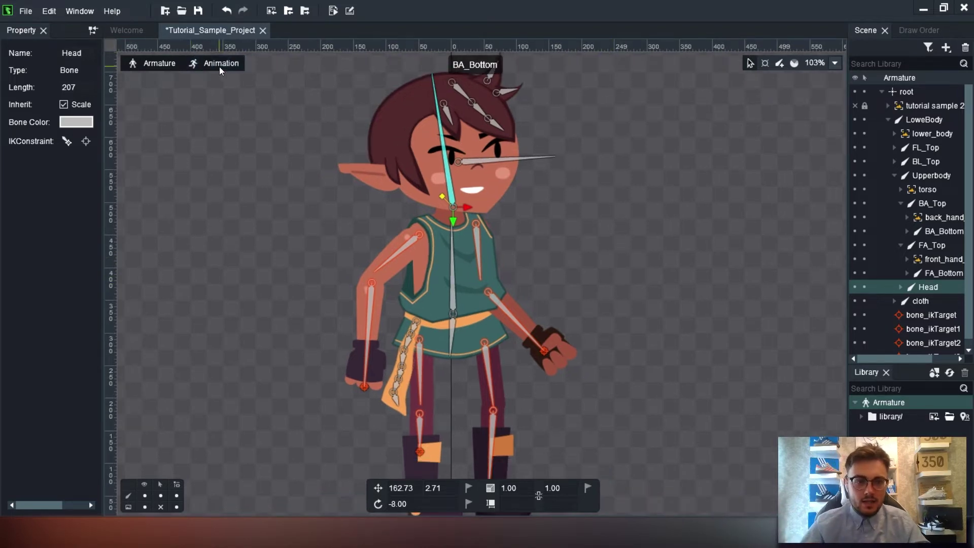
pyautogui.scroll(-3, 564, 226)
pyautogui.scroll(-5, 564, 226)
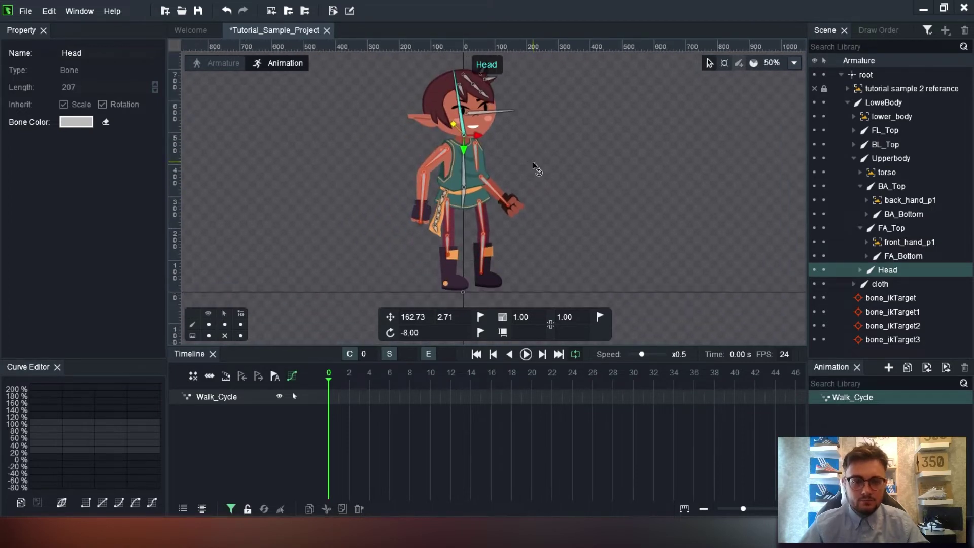
pyautogui.moveTo(550, 150)
pyautogui.mouseDown()
pyautogui.moveTo(575, 235)
pyautogui.moveTo(534, 160)
pyautogui.mouseUp()
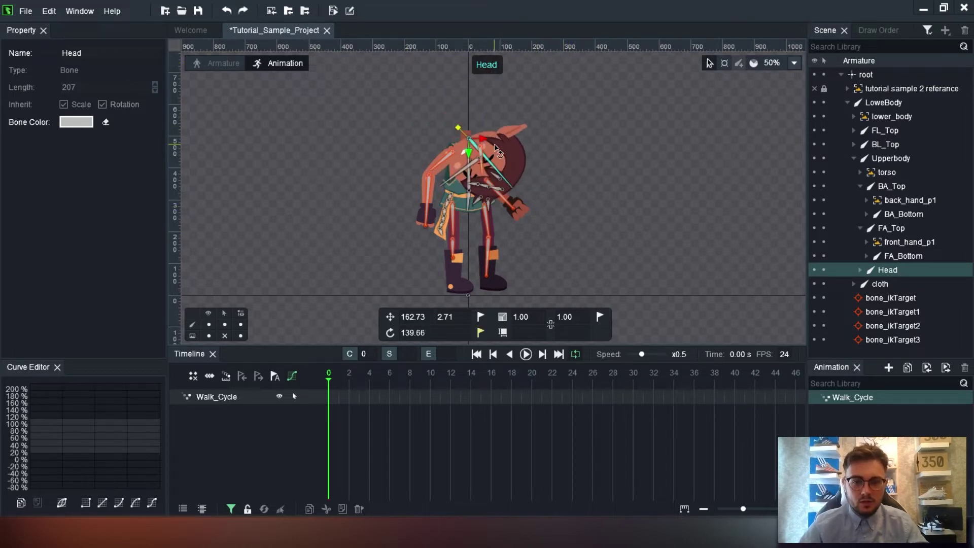
pyautogui.scroll(2, 495, 149)
pyautogui.moveTo(482, 132); pyautogui.dragTo(480, 124)
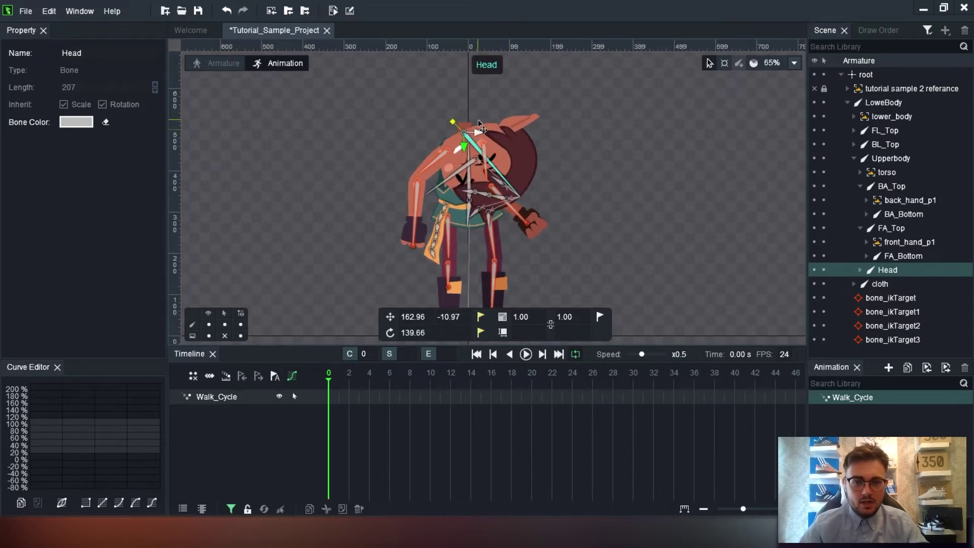
pyautogui.click(216, 63)
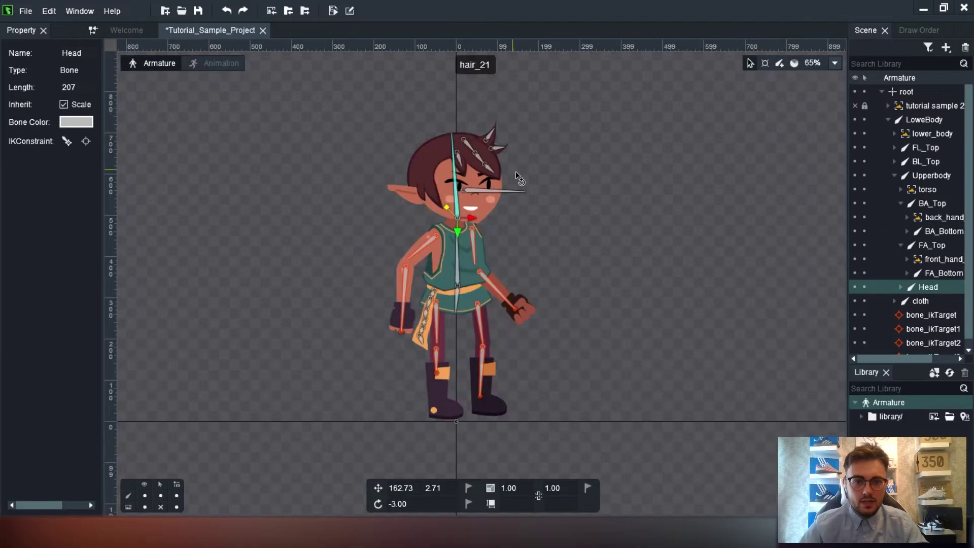
pyautogui.click(215, 63)
pyautogui.moveTo(334, 382); pyautogui.dragTo(294, 378)
# Try shifting and tilting the head, resetting each time, then settle on a -3.80 rotation.
pyautogui.click(223, 64)
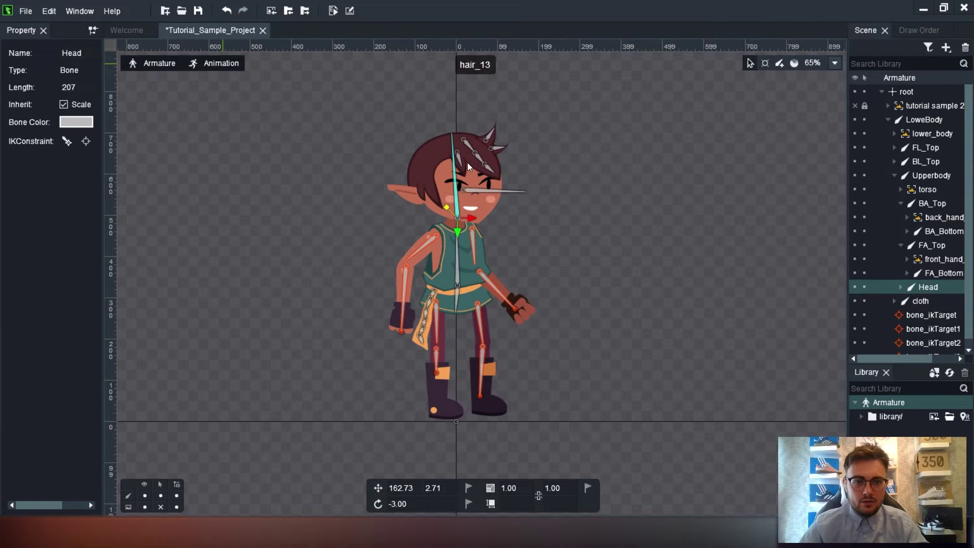
pyautogui.click(221, 64)
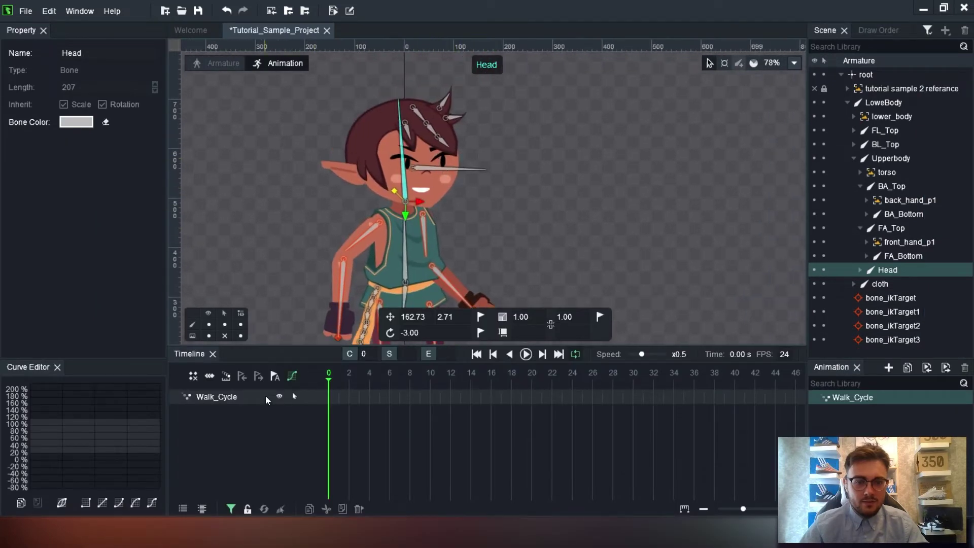
pyautogui.moveTo(416, 203); pyautogui.dragTo(634, 224)
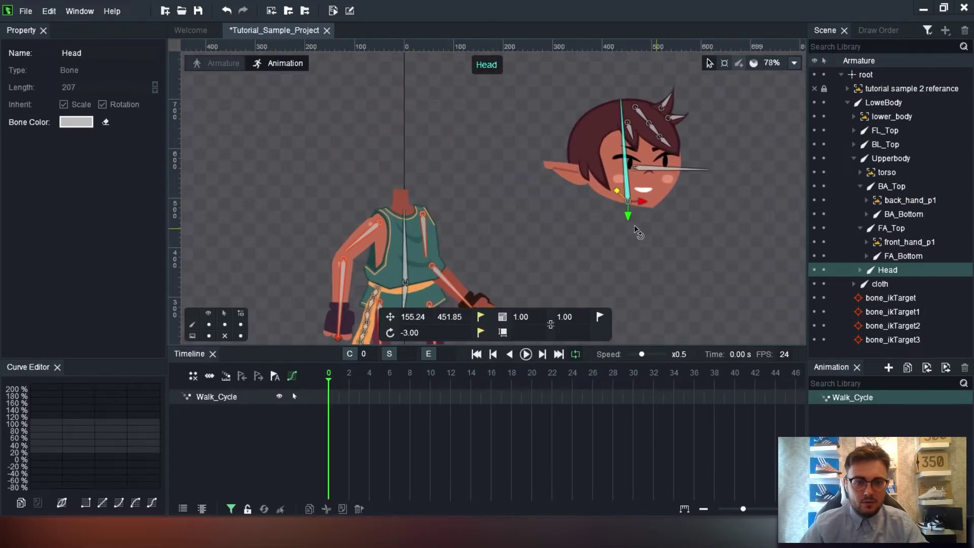
pyautogui.click(218, 63)
pyautogui.click(220, 63)
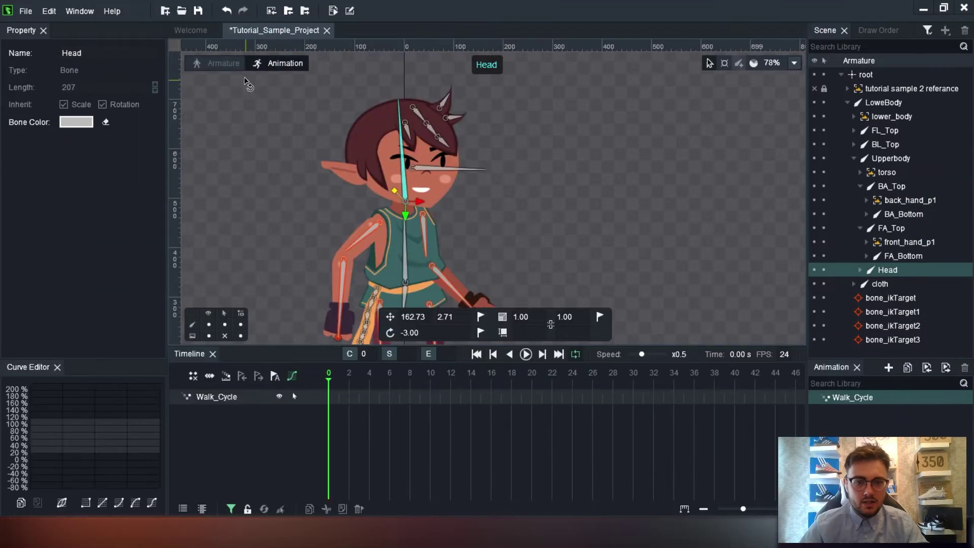
pyautogui.scroll(-2, 631, 172)
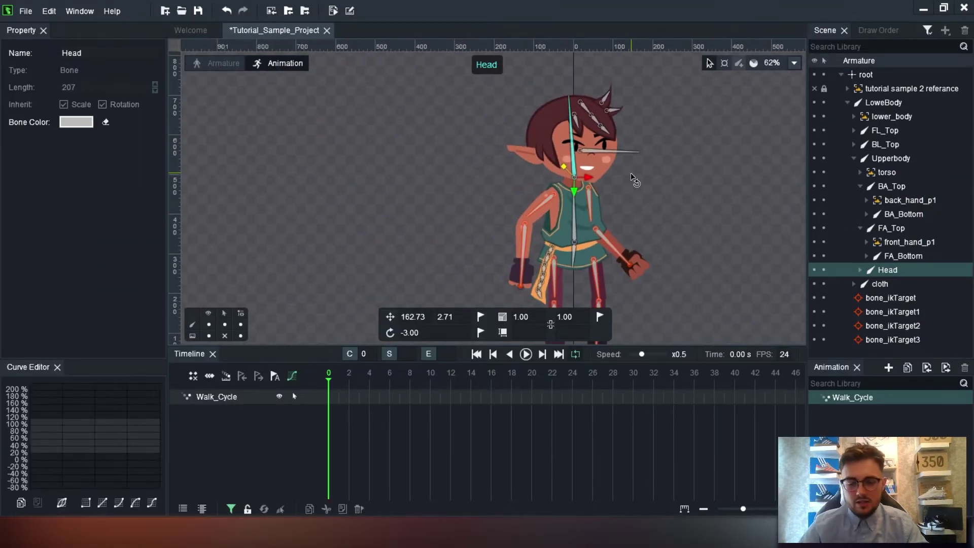
pyautogui.moveTo(630, 172); pyautogui.dragTo(619, 162)
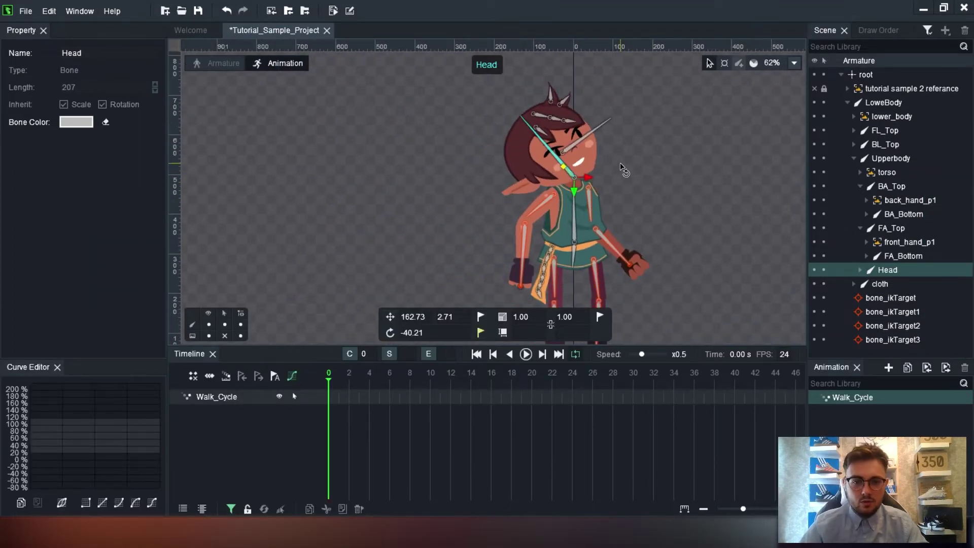
pyautogui.click(212, 62)
pyautogui.click(212, 62)
pyautogui.scroll(-2, 633, 163)
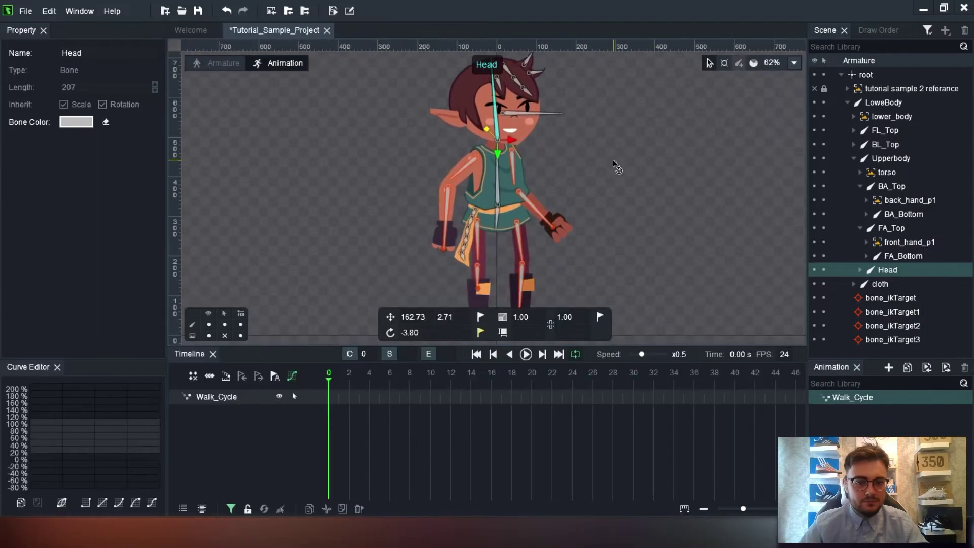
pyautogui.moveTo(545, 152); pyautogui.dragTo(542, 150)
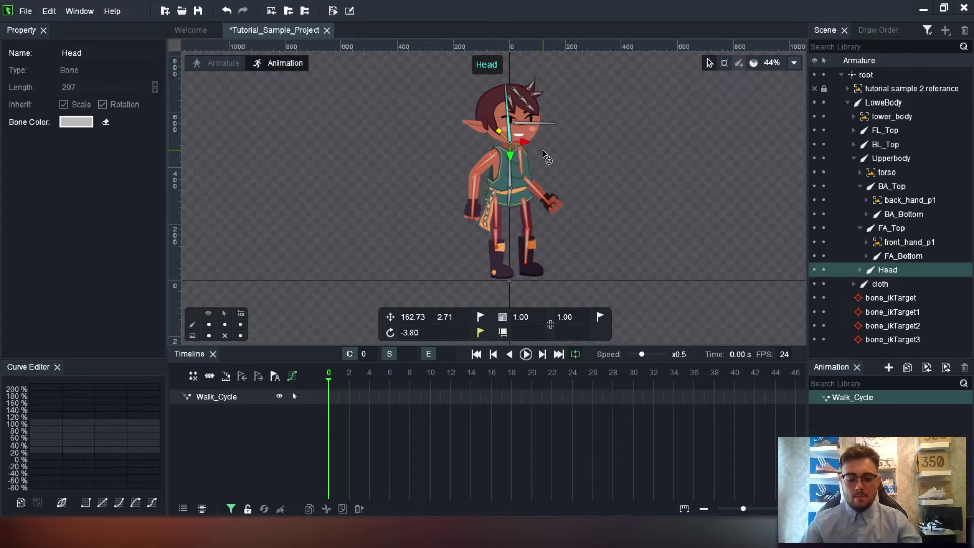
# Key every bone at frame 0 with Ctrl+A and K, then collapse both IK target tracks.
pyautogui.hotkey('ctrl', 'a')
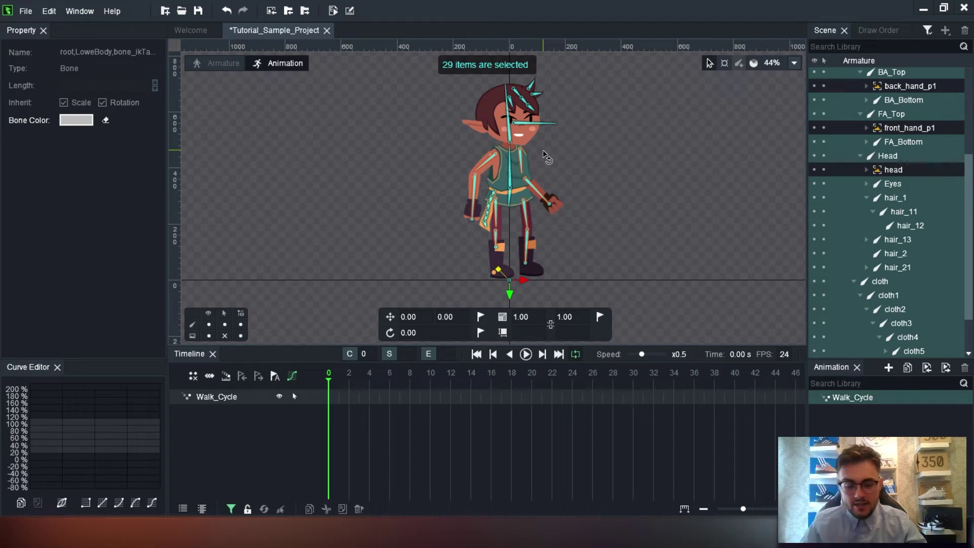
pyautogui.press('k')
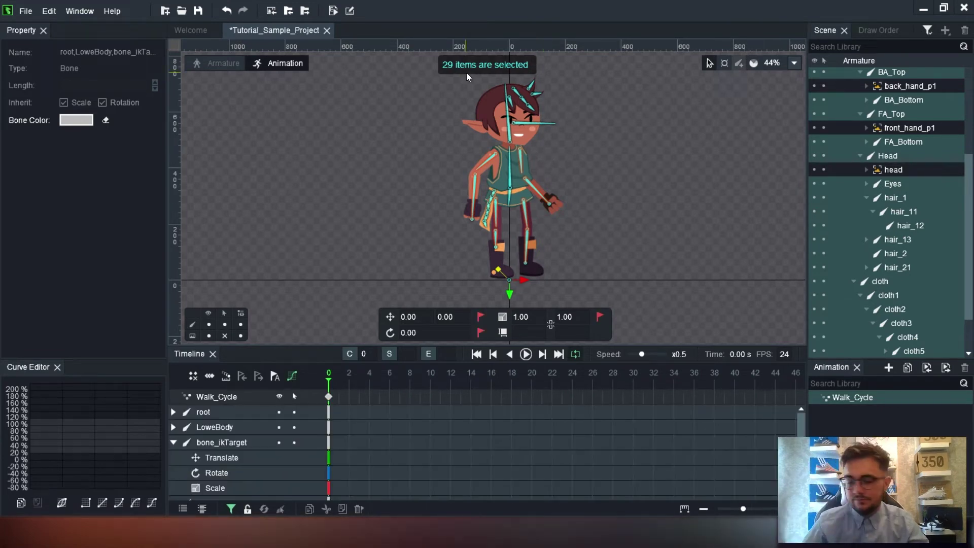
pyautogui.click(173, 442)
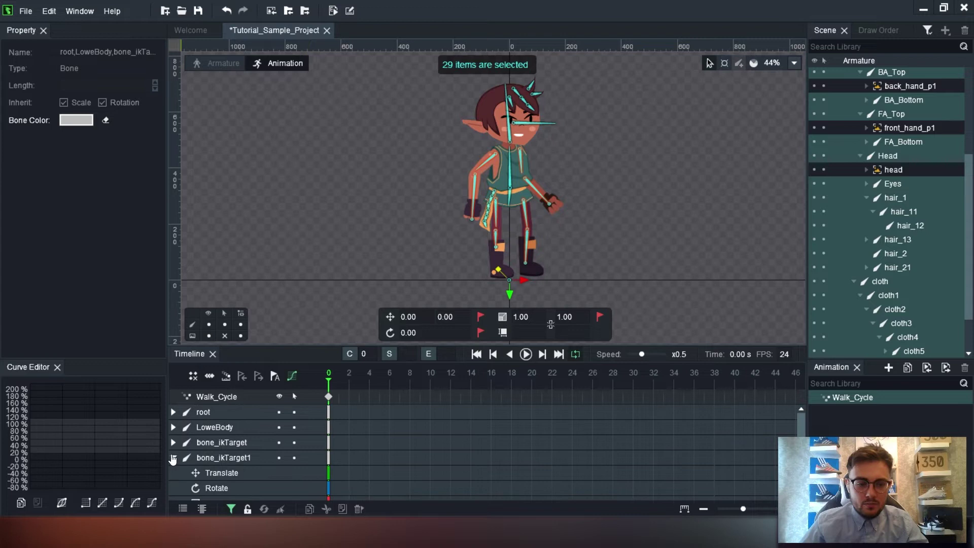
pyautogui.click(172, 457)
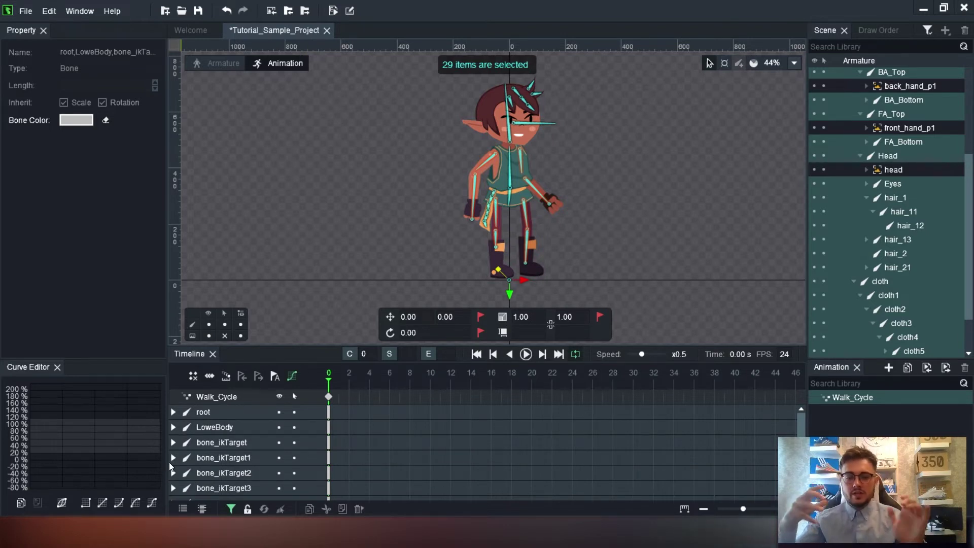
# Collapse the Head track's rows and switch on Auto Key with the playhead back at frame 0.
pyautogui.moveTo(330, 380); pyautogui.dragTo(473, 393)
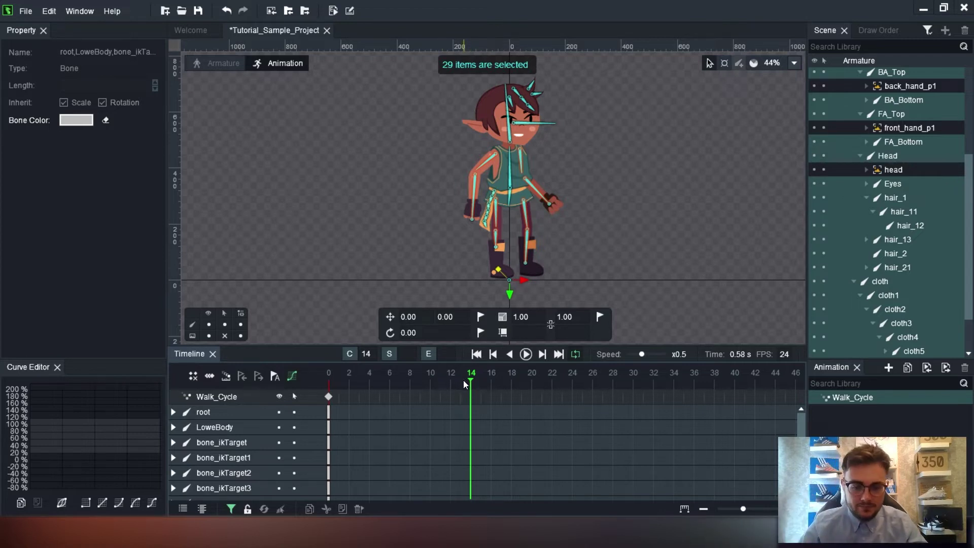
pyautogui.moveTo(467, 380); pyautogui.dragTo(329, 380)
pyautogui.scroll(-5, 256, 437)
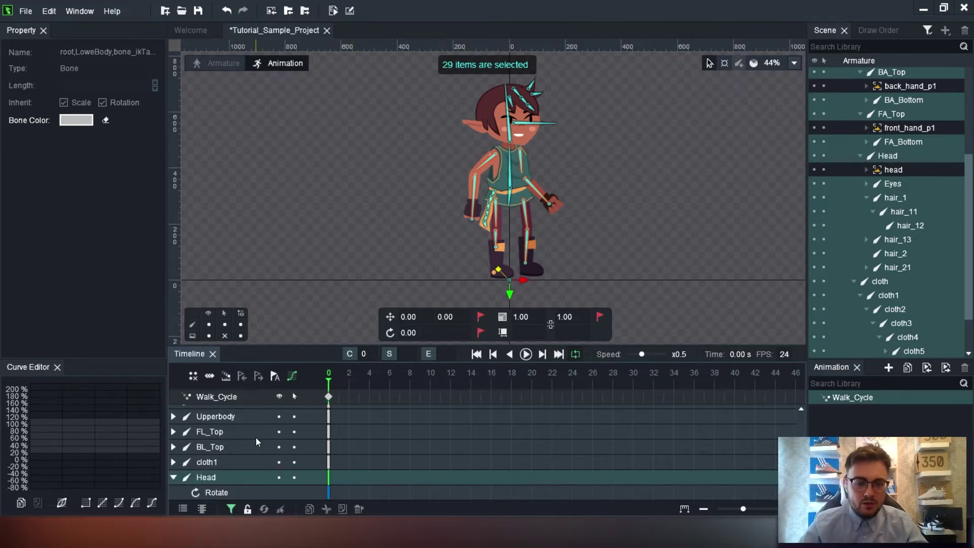
pyautogui.click(185, 479)
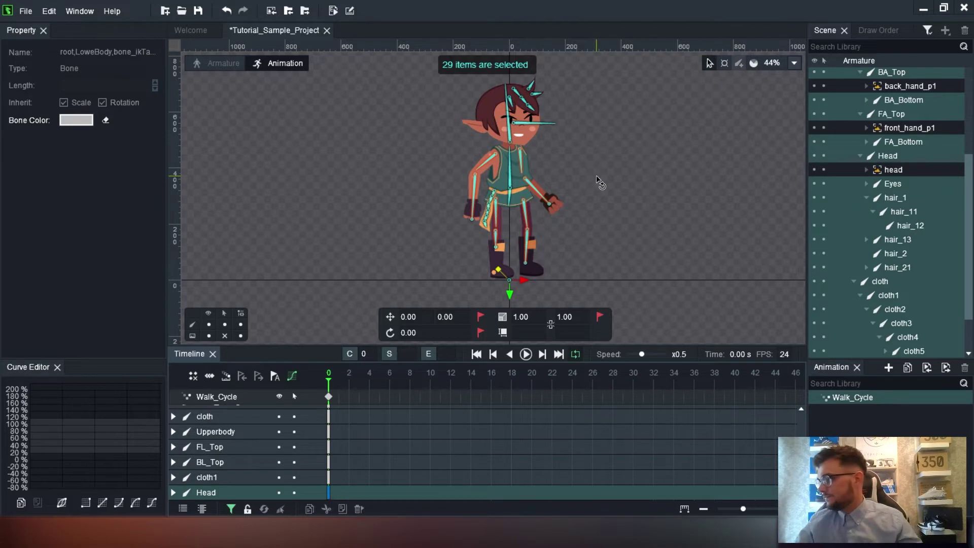
pyautogui.scroll(2, 595, 175)
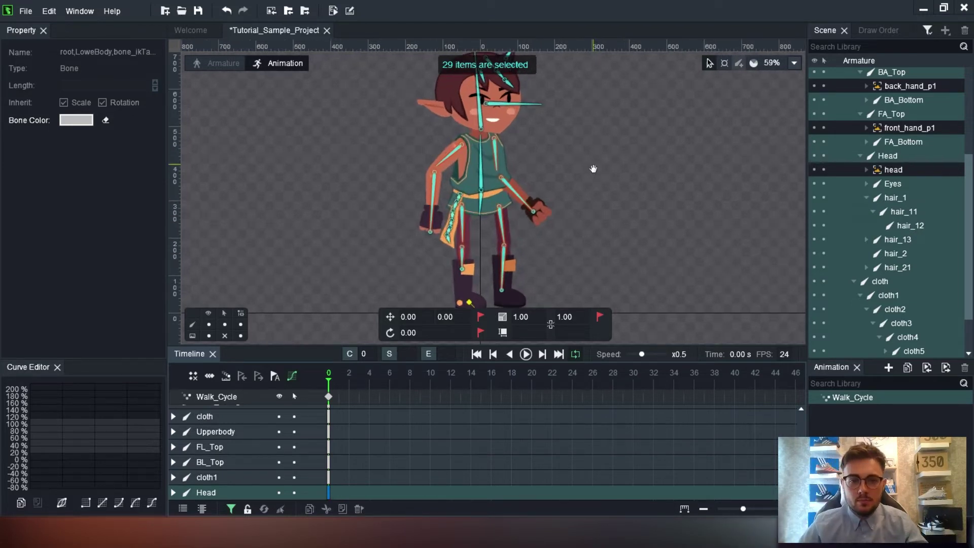
pyautogui.moveTo(593, 168); pyautogui.dragTo(603, 224, button='middle')
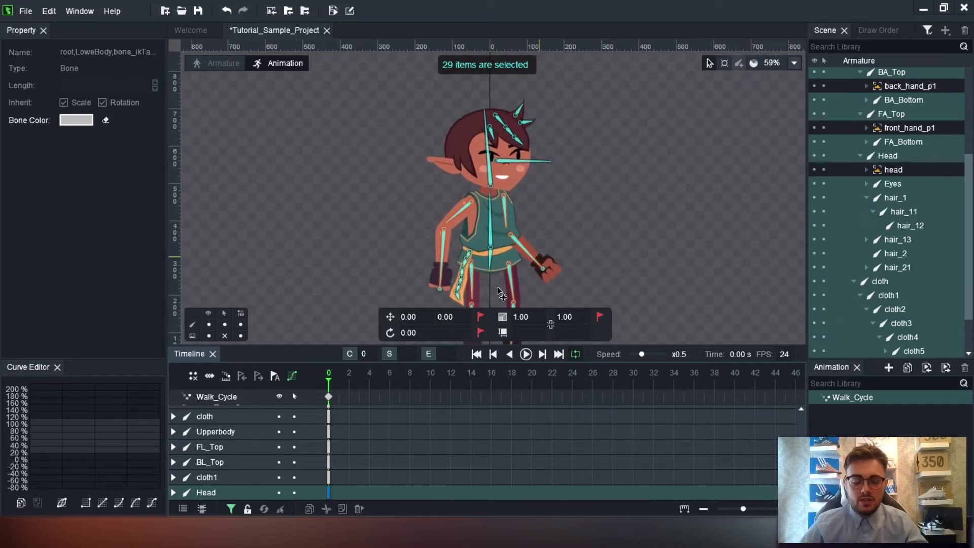
pyautogui.click(275, 376)
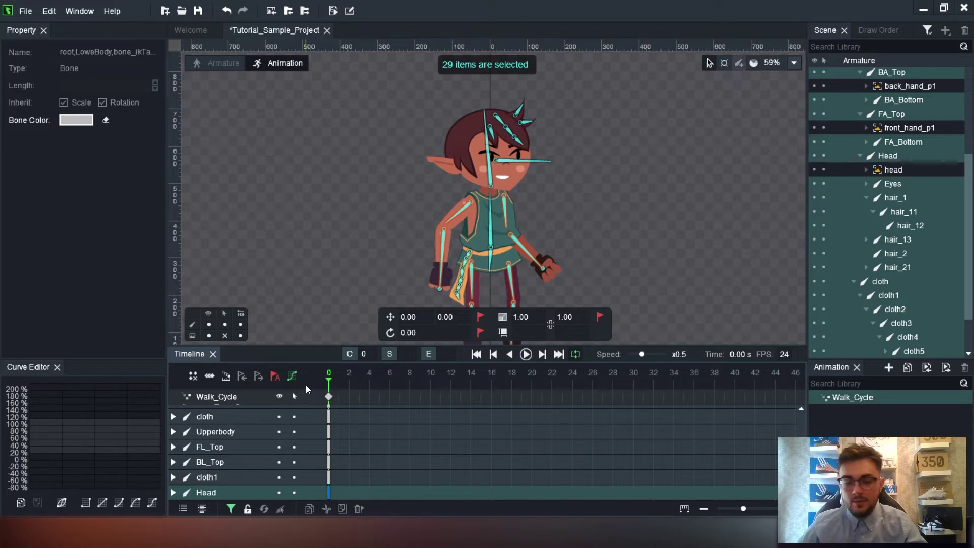
# Key every bone at frame 4 holding the frame-0 pose, then select root in the Scene tree.
pyautogui.moveTo(330, 385); pyautogui.dragTo(364, 385)
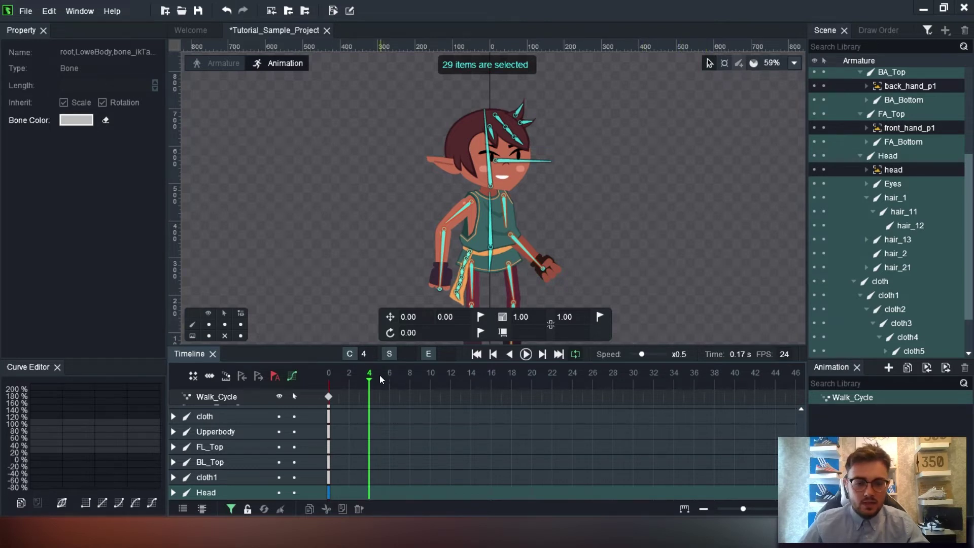
pyautogui.scroll(3, 492, 299)
pyautogui.click(560, 262)
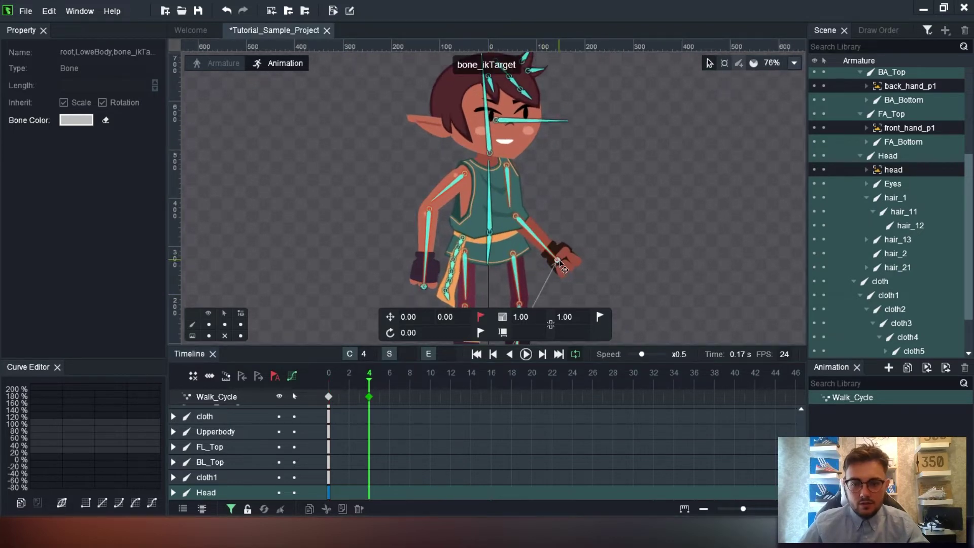
pyautogui.hotkey('ctrl', 'a')
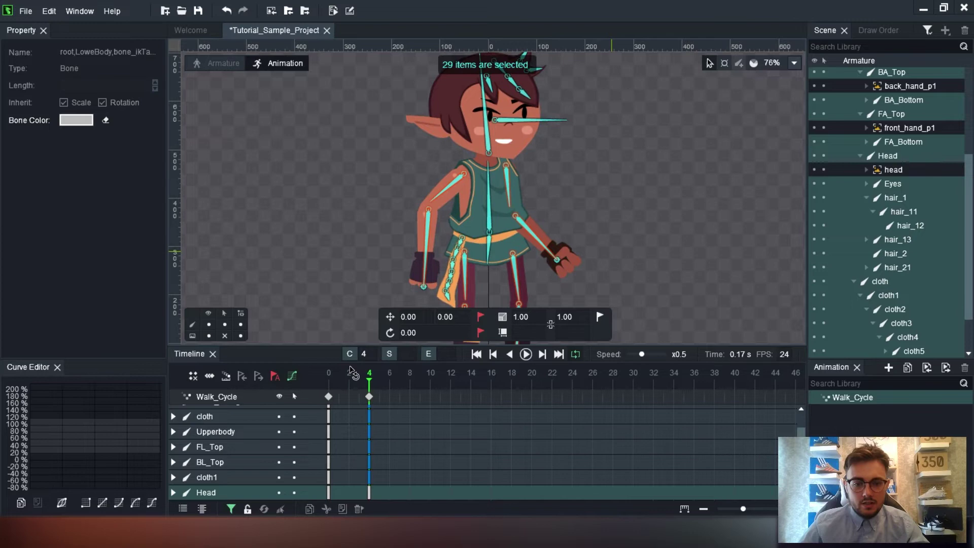
pyautogui.scroll(2, 331, 222)
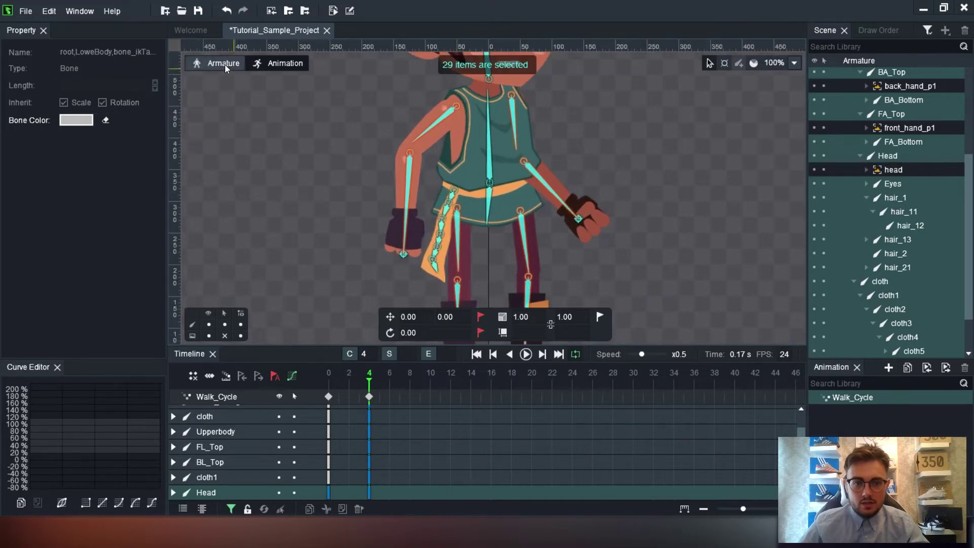
pyautogui.click(278, 63)
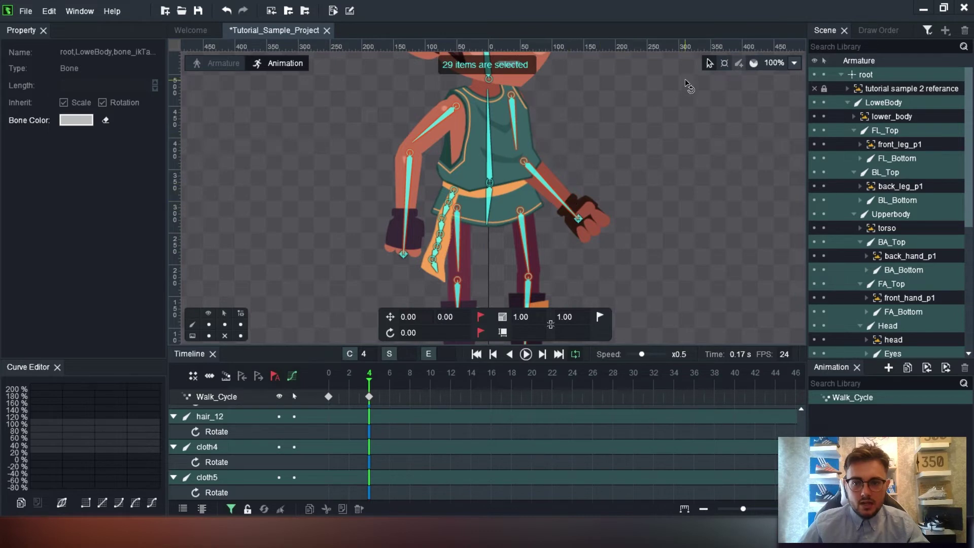
pyautogui.click(880, 76)
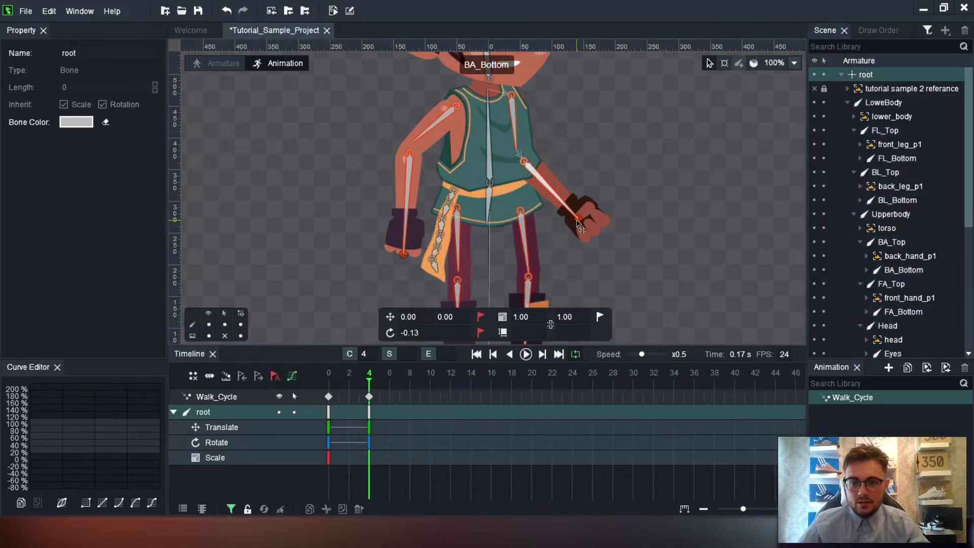
# At frame 4, raise the right-hand IK target and swing the left hand back and up.
pyautogui.moveTo(580, 226); pyautogui.dragTo(618, 169)
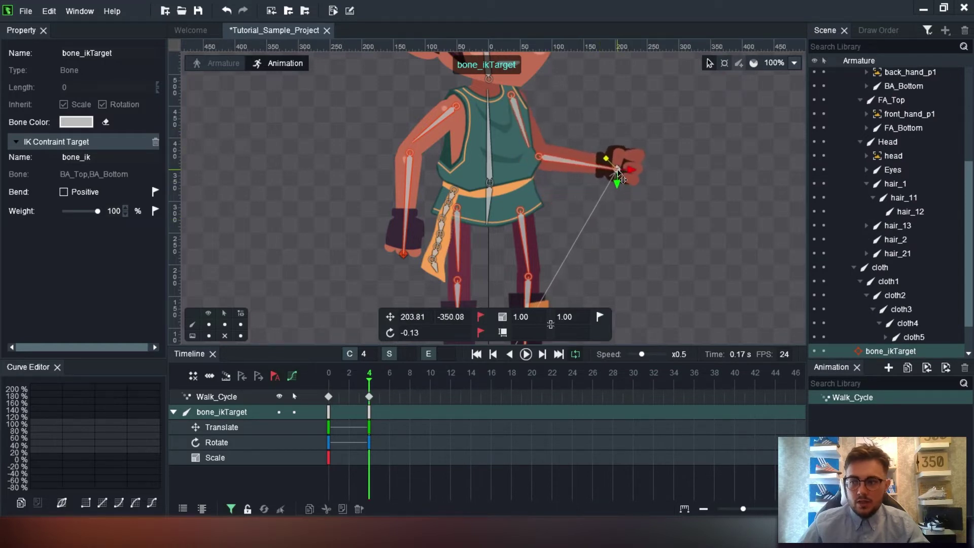
pyautogui.click(404, 253)
pyautogui.click(403, 255)
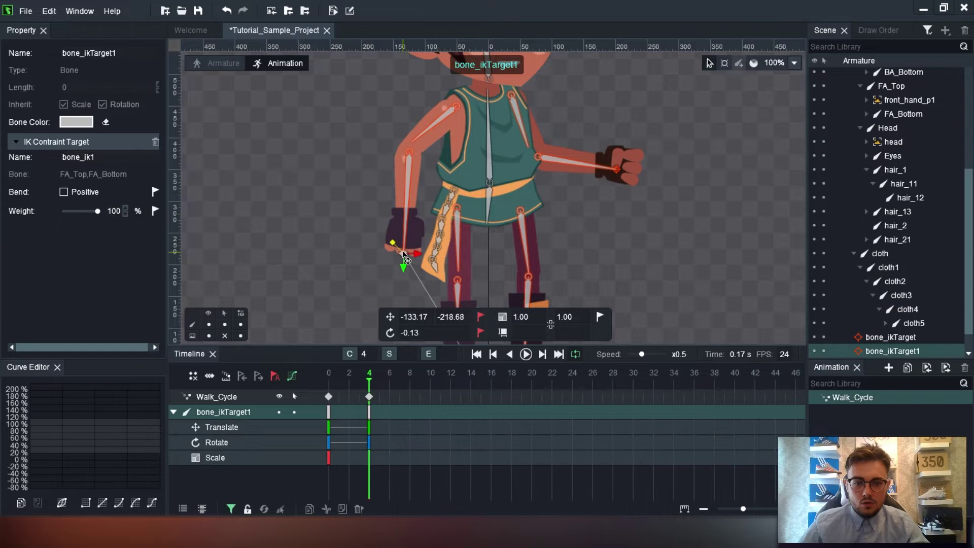
pyautogui.moveTo(407, 260); pyautogui.dragTo(373, 239)
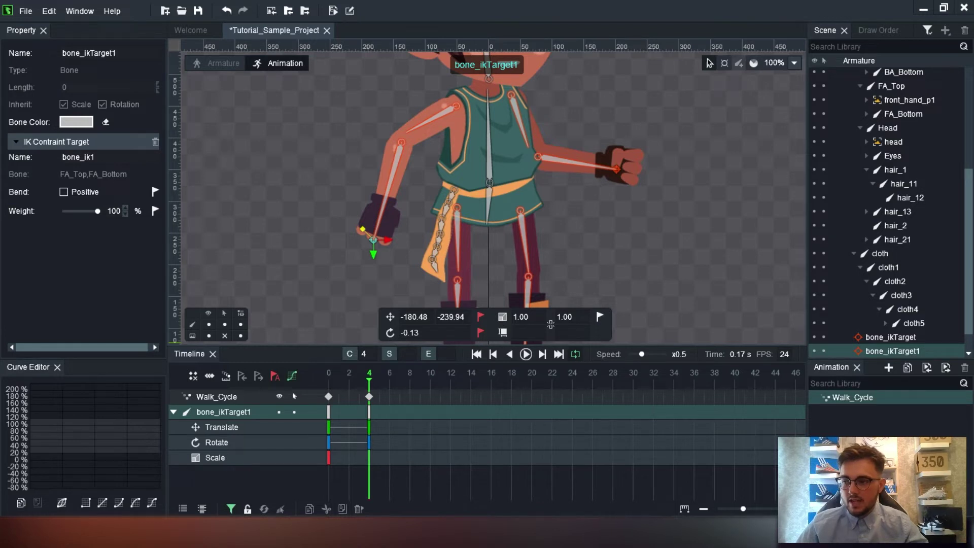
pyautogui.click(617, 169)
pyautogui.moveTo(618, 169); pyautogui.dragTo(618, 162)
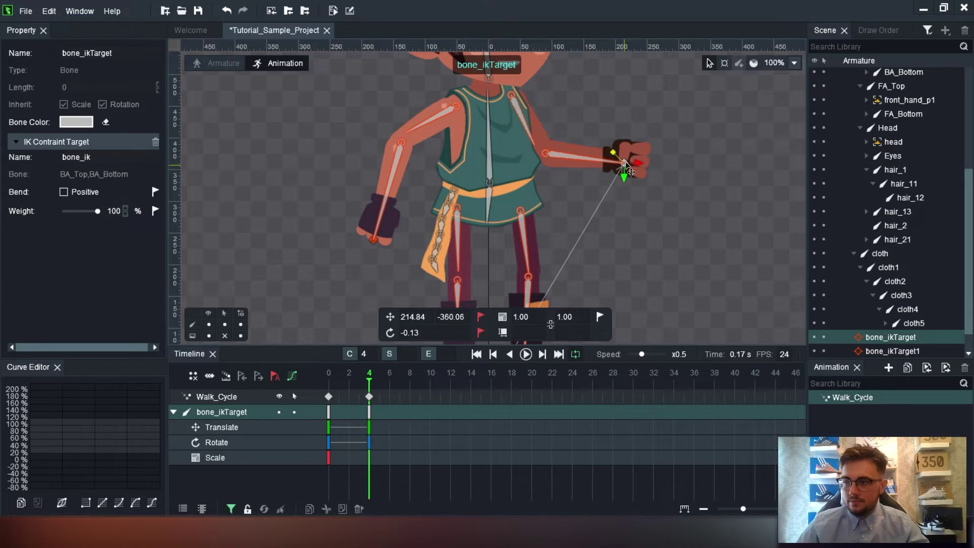
pyautogui.click(374, 242)
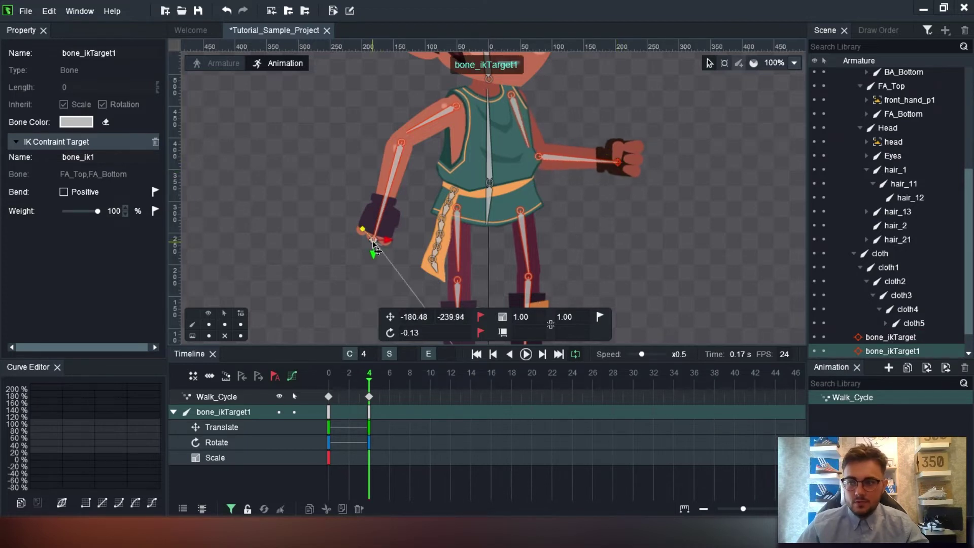
pyautogui.moveTo(374, 241); pyautogui.dragTo(388, 235)
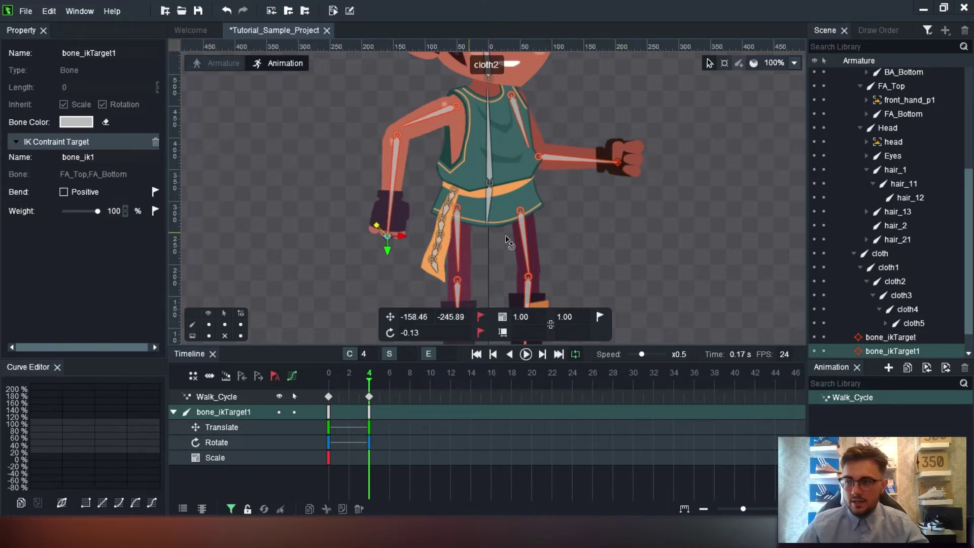
pyautogui.scroll(-5, 507, 228)
pyautogui.keyDown('ctrl'); pyautogui.scroll(1, 508, 228); pyautogui.keyUp('ctrl')
# Move the right-foot and left-foot IK targets at frame 4 so both legs bend.
pyautogui.click(573, 276)
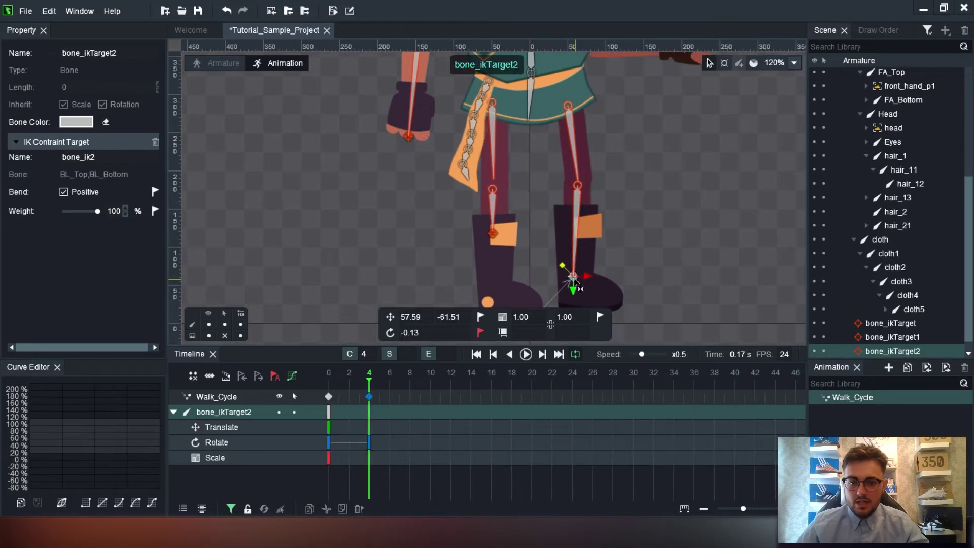
pyautogui.moveTo(572, 277); pyautogui.dragTo(546, 273)
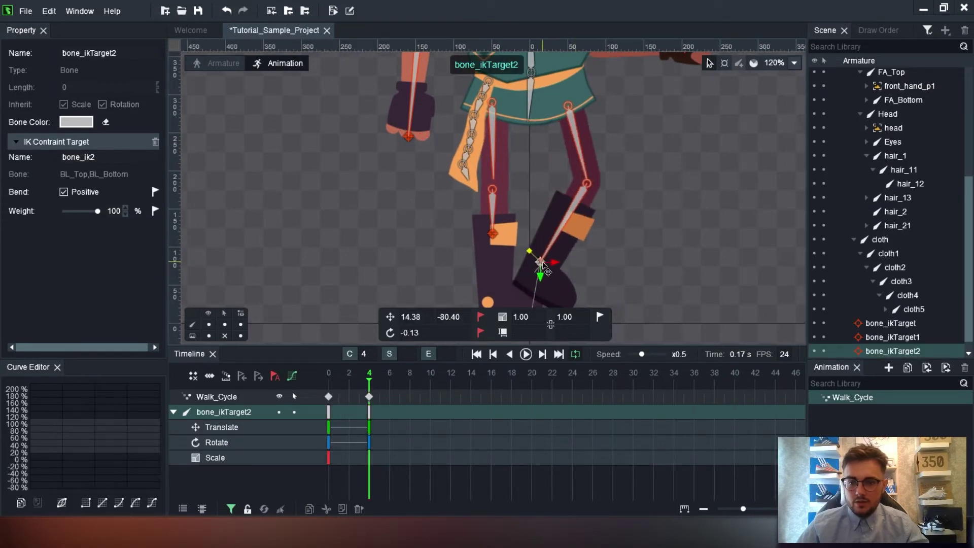
pyautogui.scroll(-1, 520, 219)
pyautogui.click(493, 204)
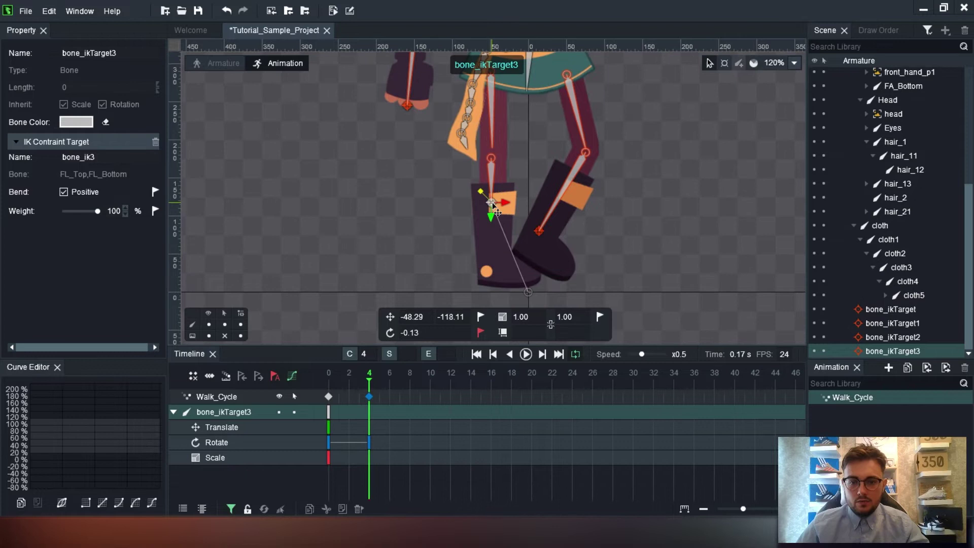
pyautogui.moveTo(506, 211); pyautogui.dragTo(524, 196)
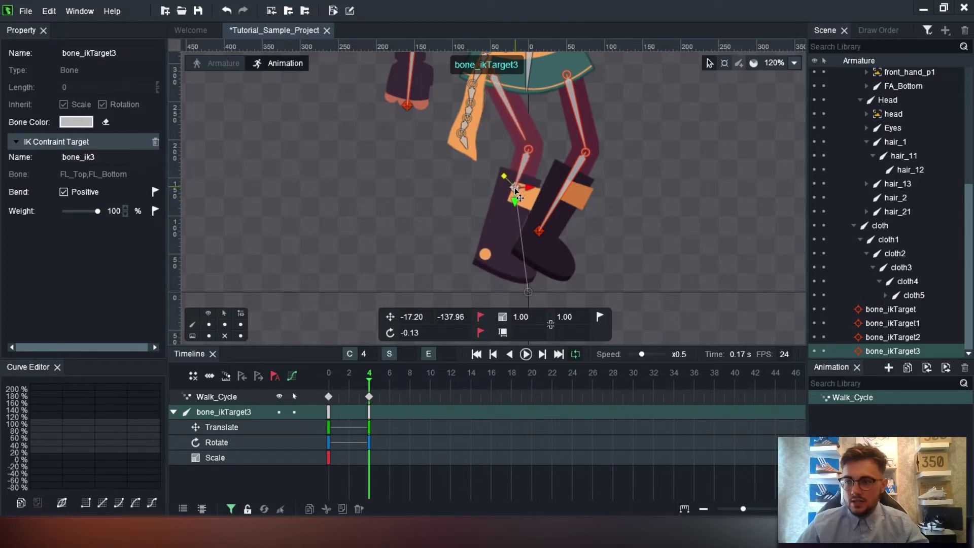
pyautogui.click(539, 232)
pyautogui.moveTo(541, 242); pyautogui.dragTo(538, 249)
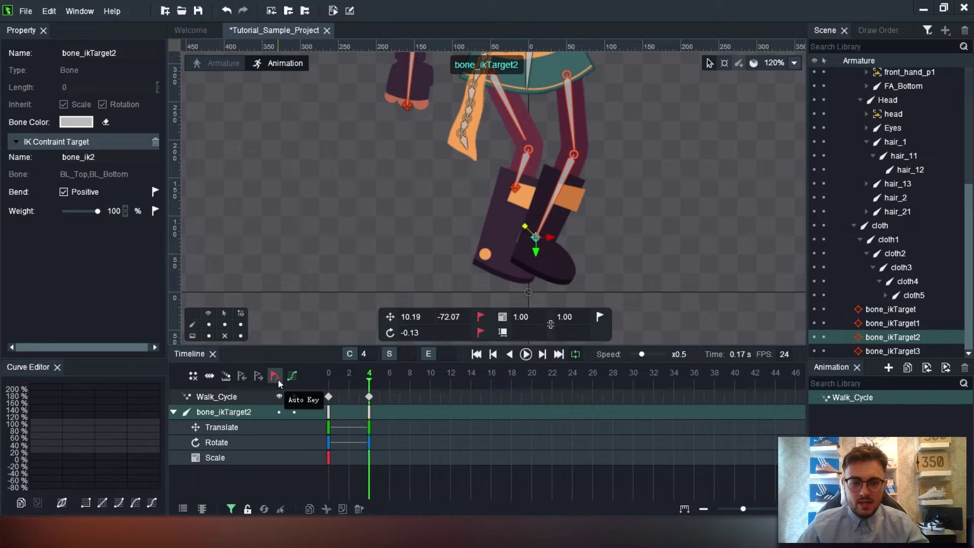
# Set the preview speed to x0.1 and play the walk from frame 0 to check the step.
pyautogui.click(346, 373)
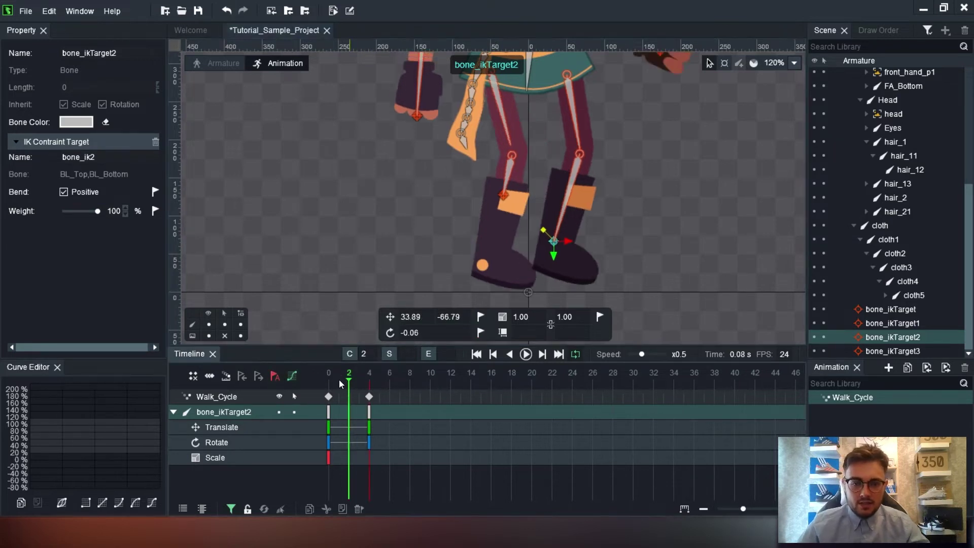
pyautogui.click(329, 374)
pyautogui.moveTo(624, 132); pyautogui.dragTo(625, 196, button='middle')
pyautogui.scroll(-3, 626, 195)
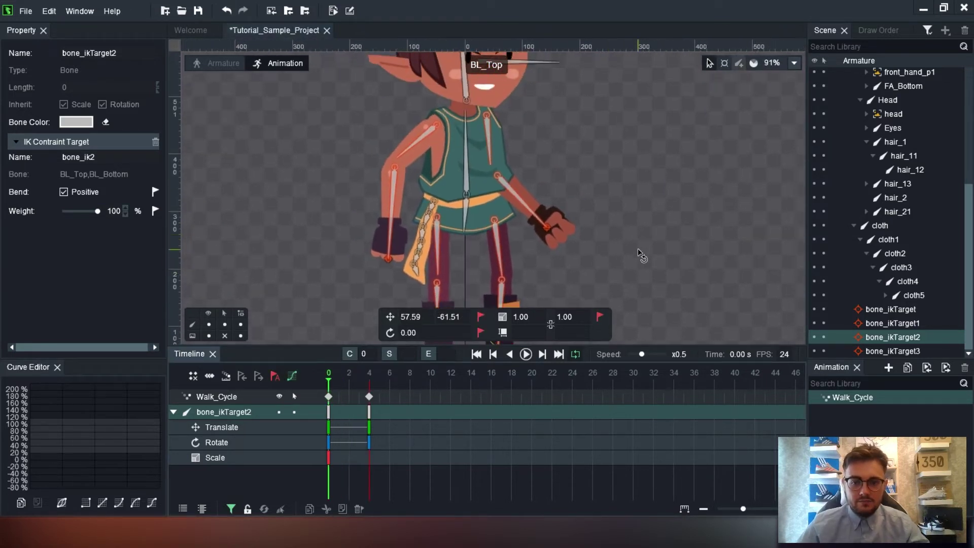
pyautogui.scroll(-2, 641, 255)
pyautogui.moveTo(642, 354); pyautogui.dragTo(631, 354)
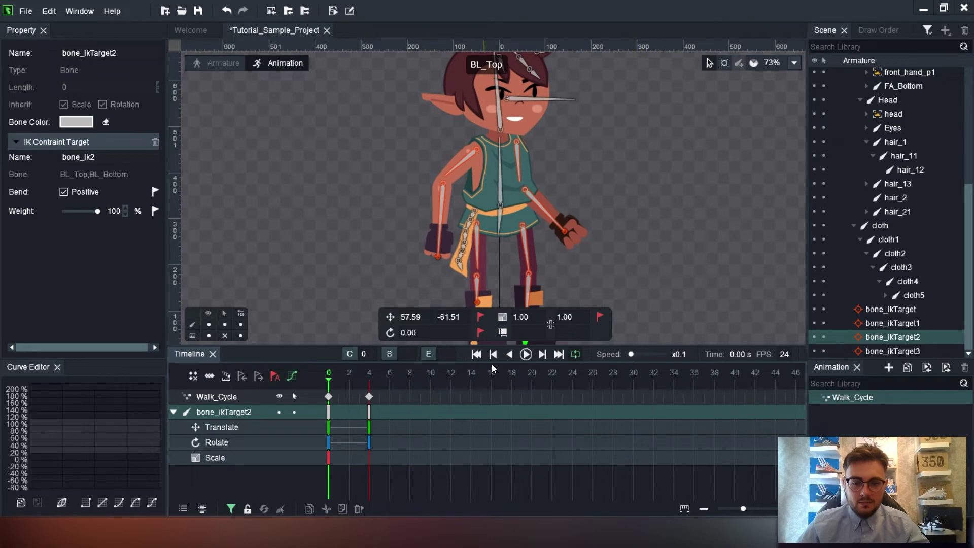
pyautogui.click(524, 355)
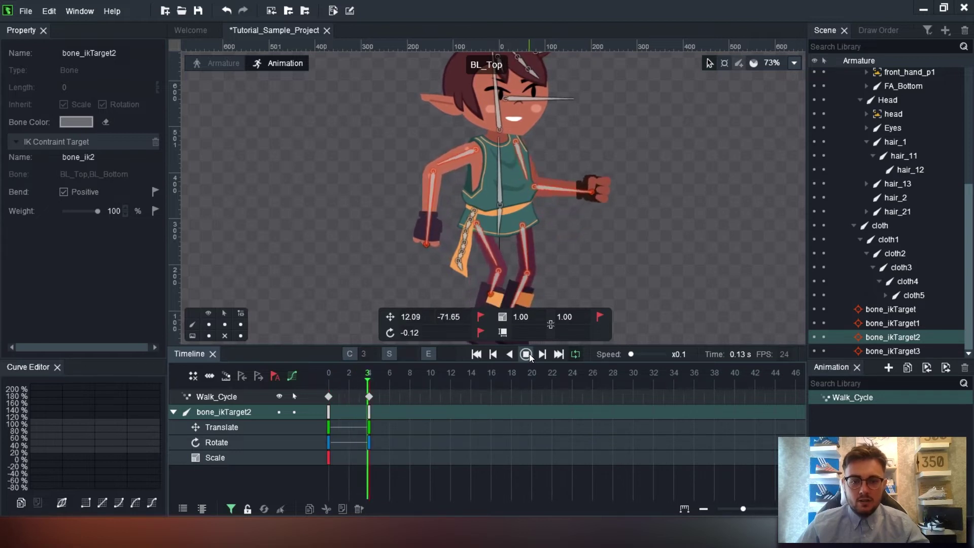
pyautogui.click(529, 354)
pyautogui.click(409, 390)
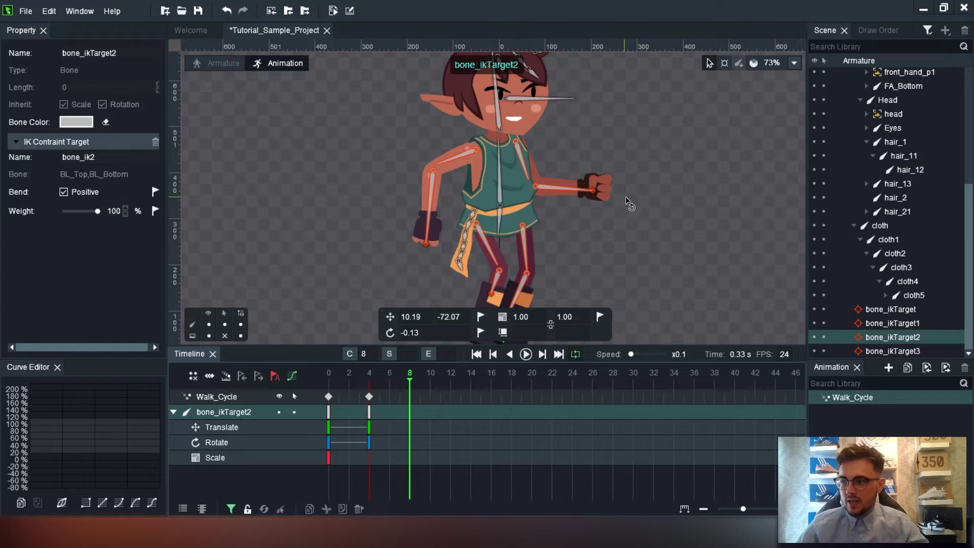
# At frame 8, lift bone_ikTarget to raise one fist and pull bone_ikTarget1 up-left to bend the other arm.
pyautogui.scroll(1, 626, 196)
pyautogui.scroll(1, 578, 167)
pyautogui.click(600, 215)
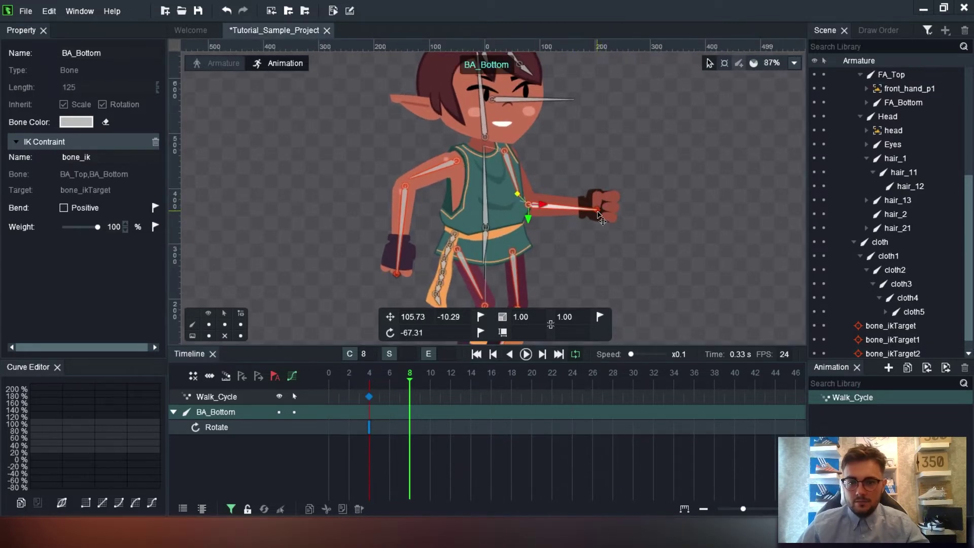
pyautogui.click(599, 216)
pyautogui.moveTo(600, 216); pyautogui.dragTo(600, 160)
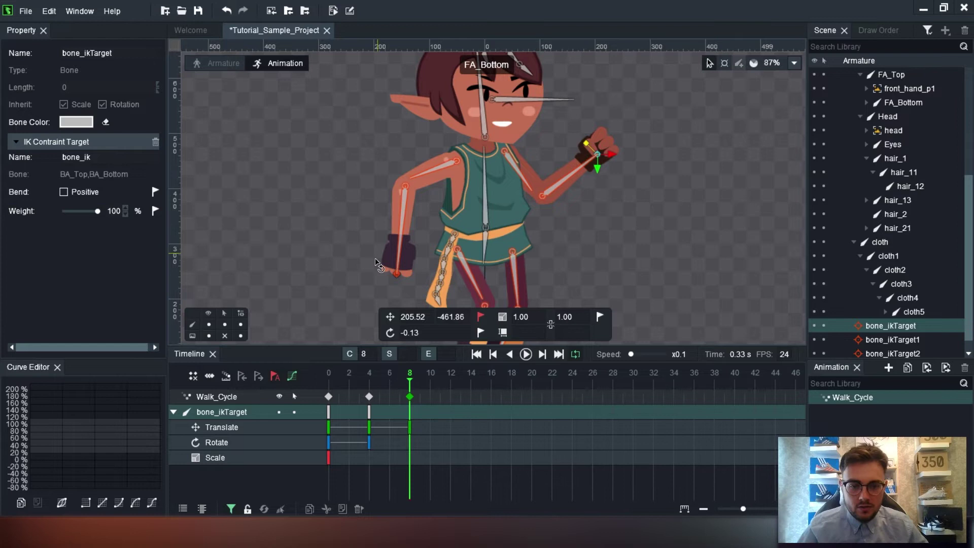
pyautogui.moveTo(398, 274); pyautogui.dragTo(358, 252)
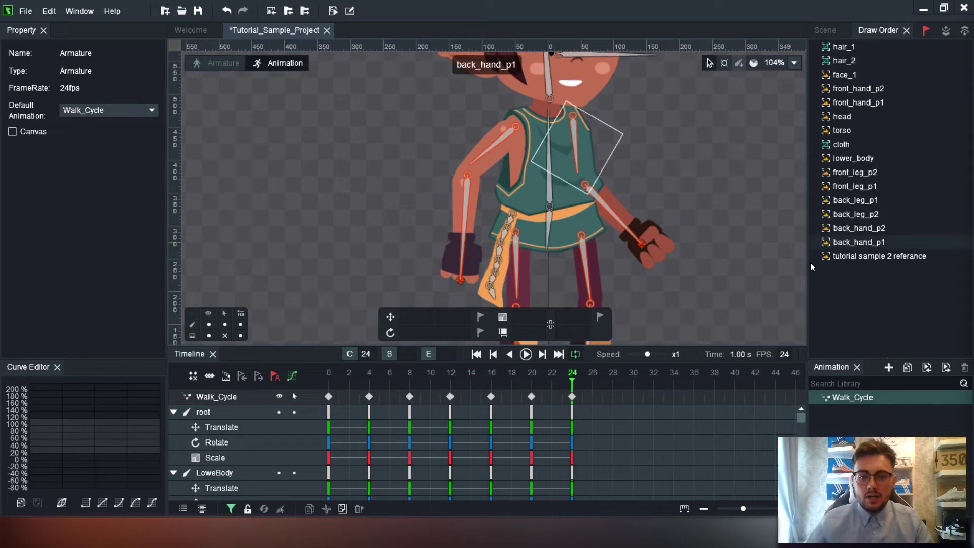
# Scrub through the walk cycle and inspect the easing curve of the frame-20 keys.
pyautogui.scroll(-3, 620, 211)
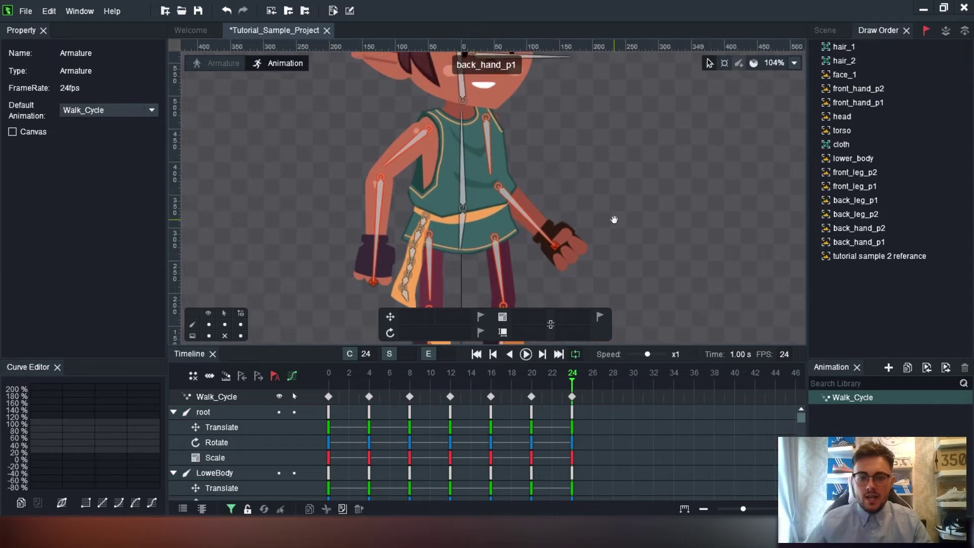
pyautogui.scroll(-2, 528, 202)
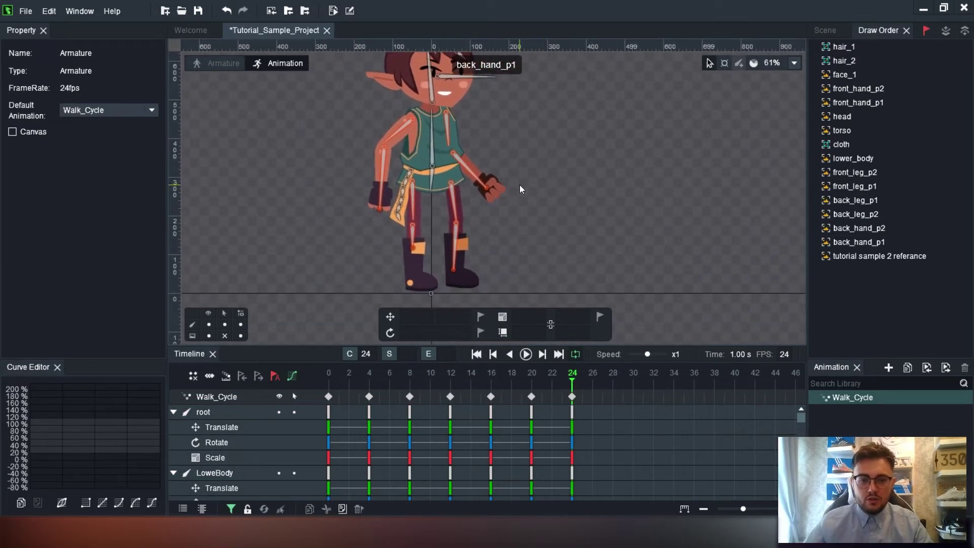
pyautogui.moveTo(567, 382); pyautogui.dragTo(512, 409)
pyautogui.click(531, 412)
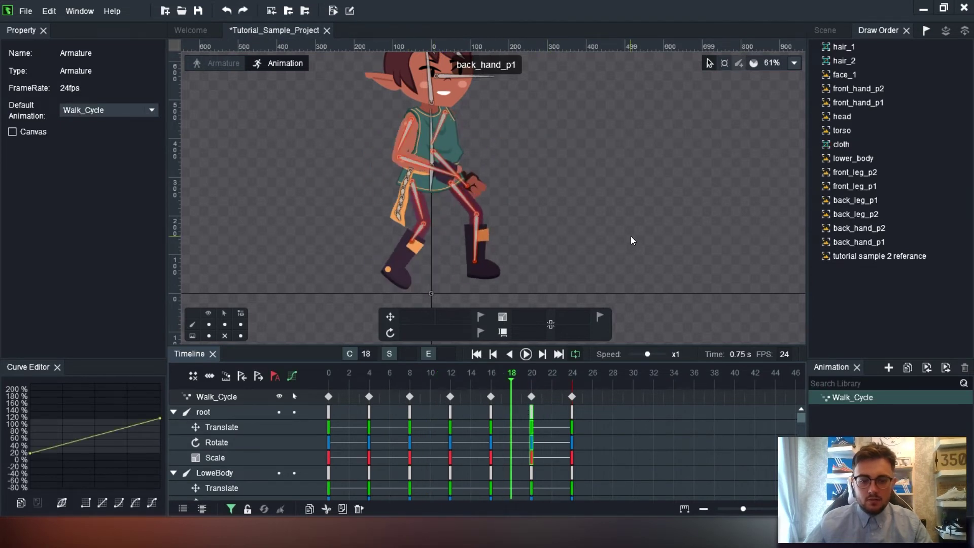
pyautogui.moveTo(525, 381); pyautogui.dragTo(572, 378)
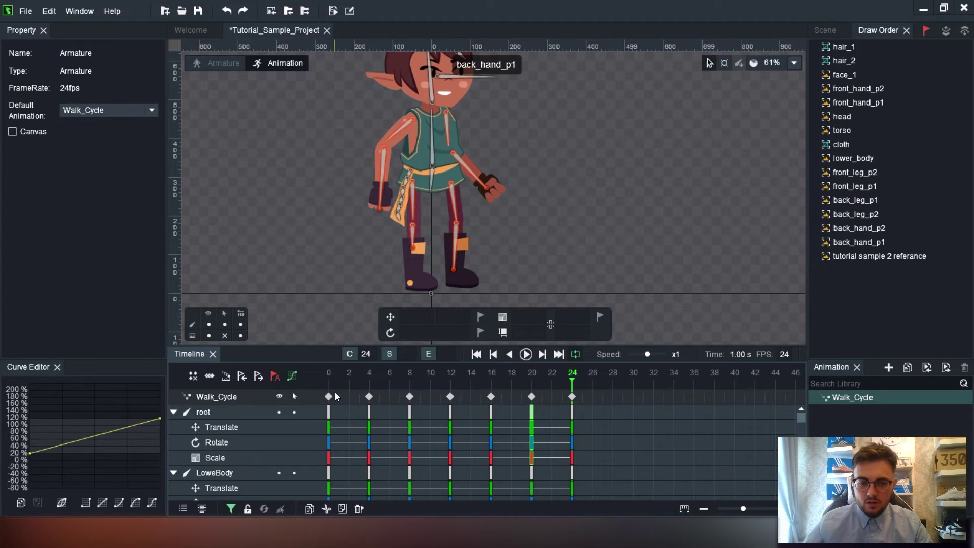
# Select the frame 0 and frame 24 key columns, scrub back to the start, and play the loop.
pyautogui.click(330, 411)
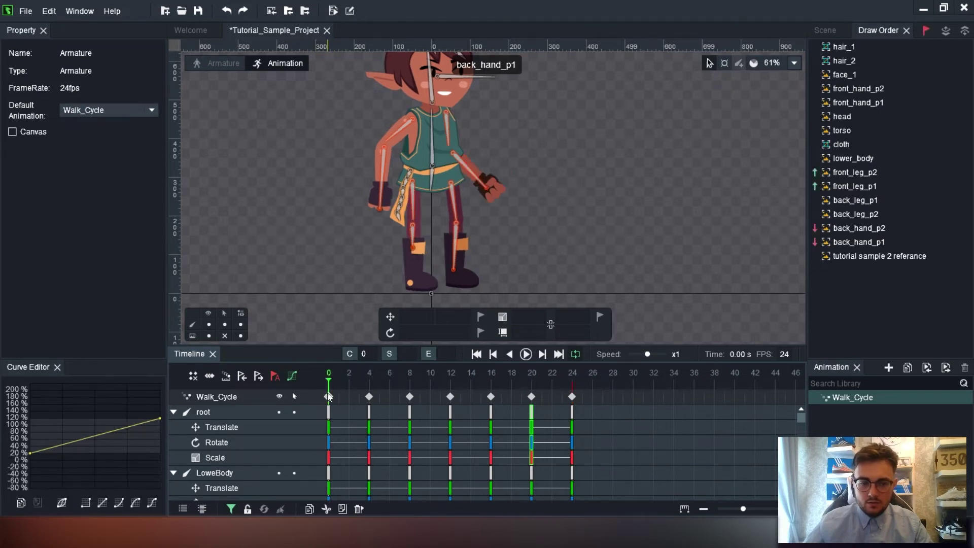
pyautogui.click(328, 398)
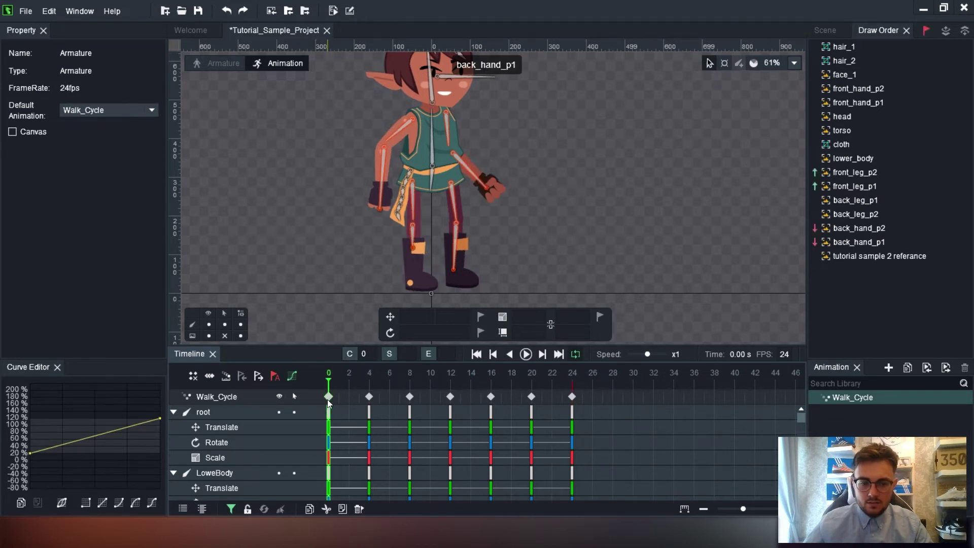
pyautogui.click(572, 397)
pyautogui.moveTo(573, 395); pyautogui.dragTo(265, 388)
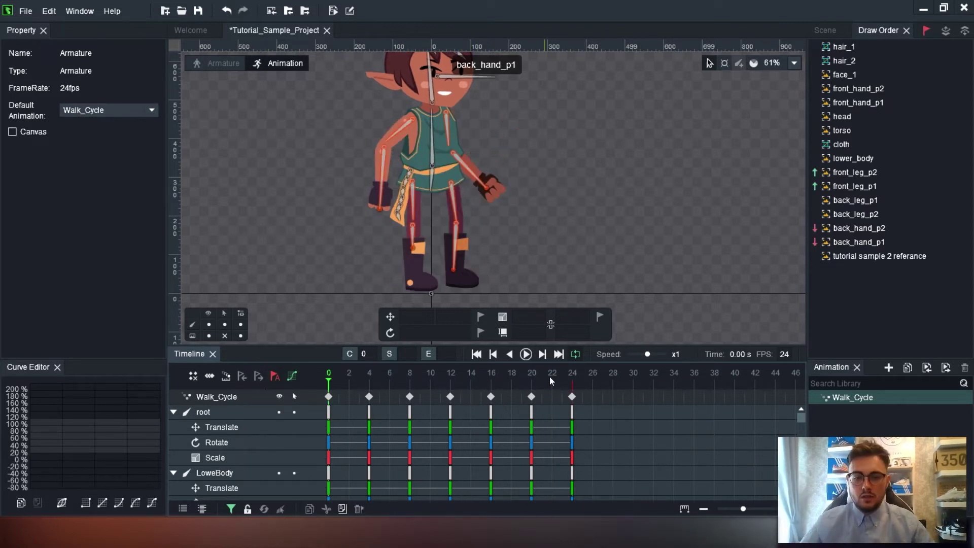
pyautogui.click(526, 355)
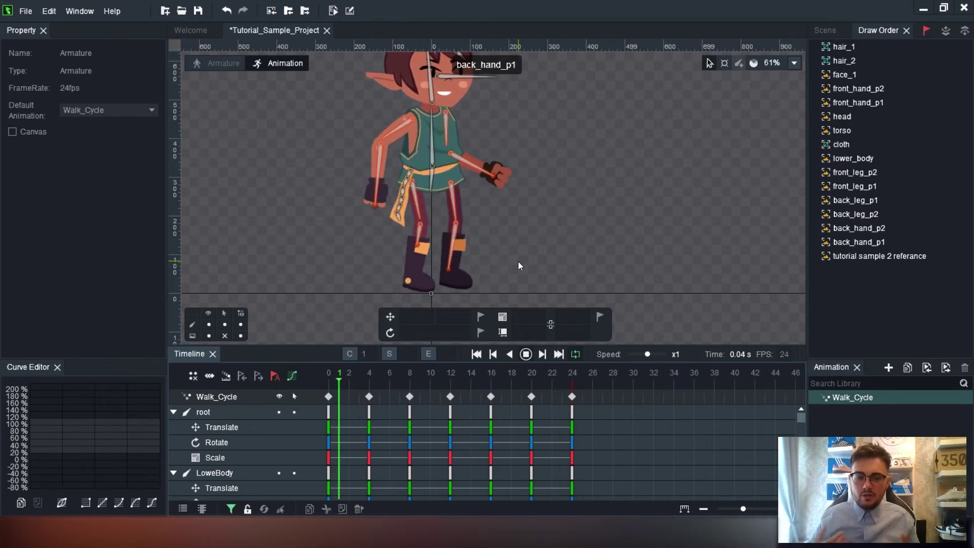
# Stop playback and turn off Auto Key.
pyautogui.click(526, 354)
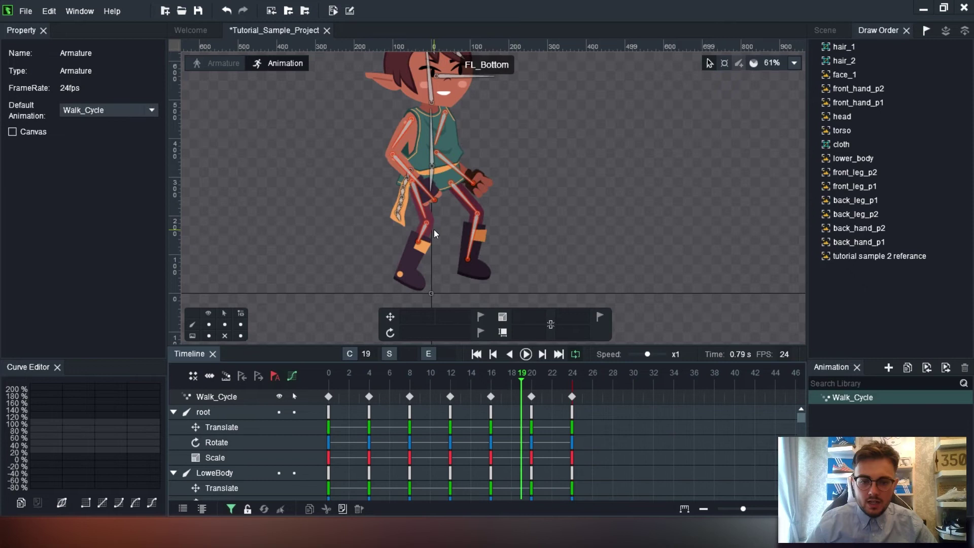
pyautogui.click(274, 376)
pyautogui.scroll(3, 482, 185)
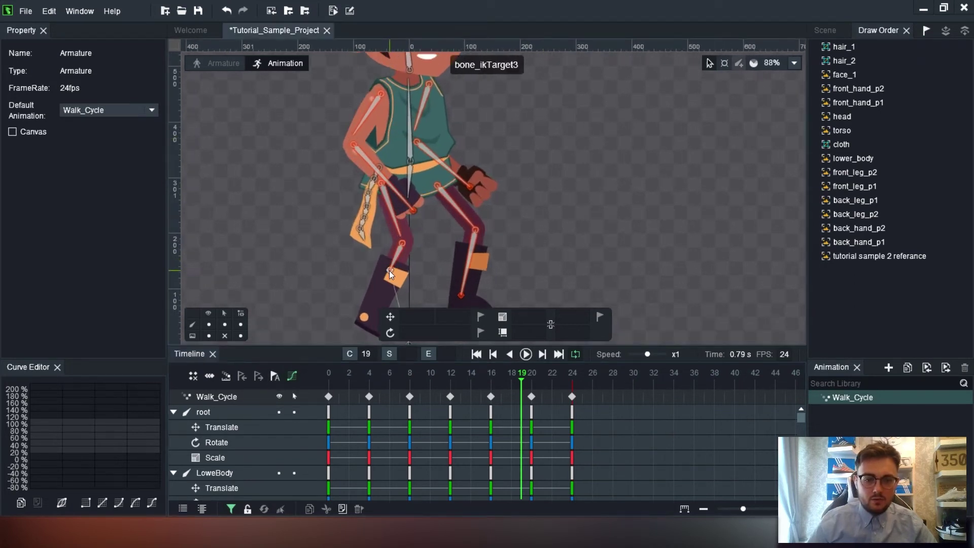
# Shift the left-foot bone_ikTarget3 right at frame 20, then collapse its track and scrub back toward frame 4.
pyautogui.click(527, 379)
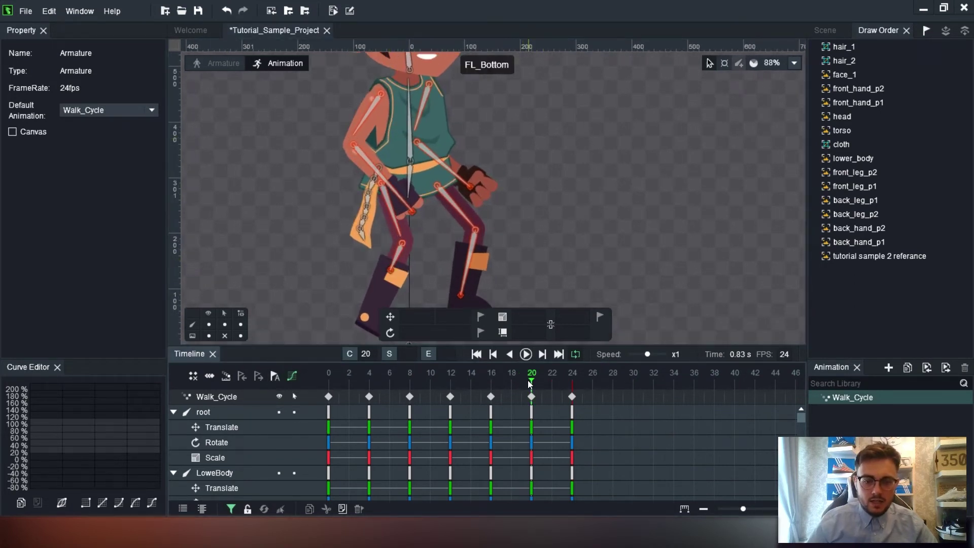
pyautogui.click(391, 272)
pyautogui.moveTo(390, 274); pyautogui.dragTo(409, 269)
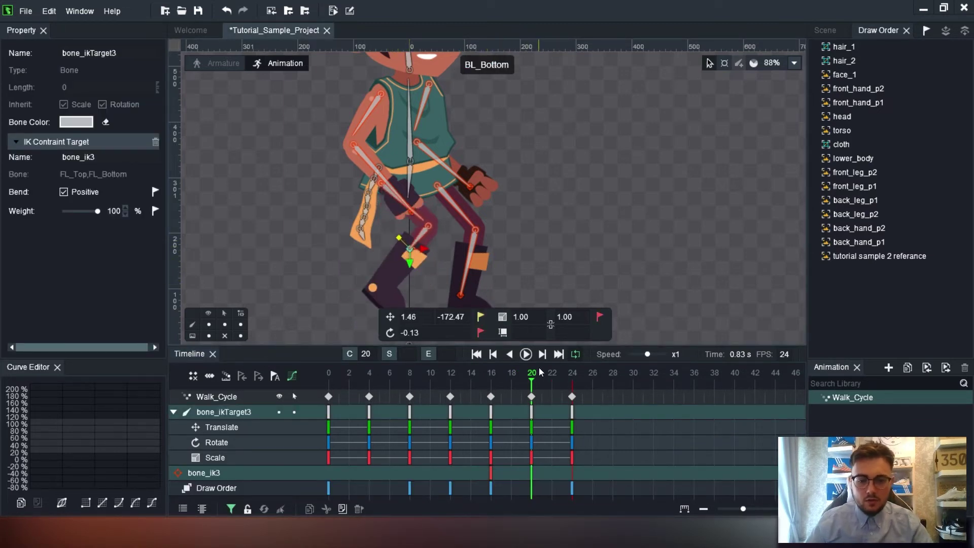
pyautogui.moveTo(541, 371); pyautogui.dragTo(534, 396)
pyautogui.click(174, 412)
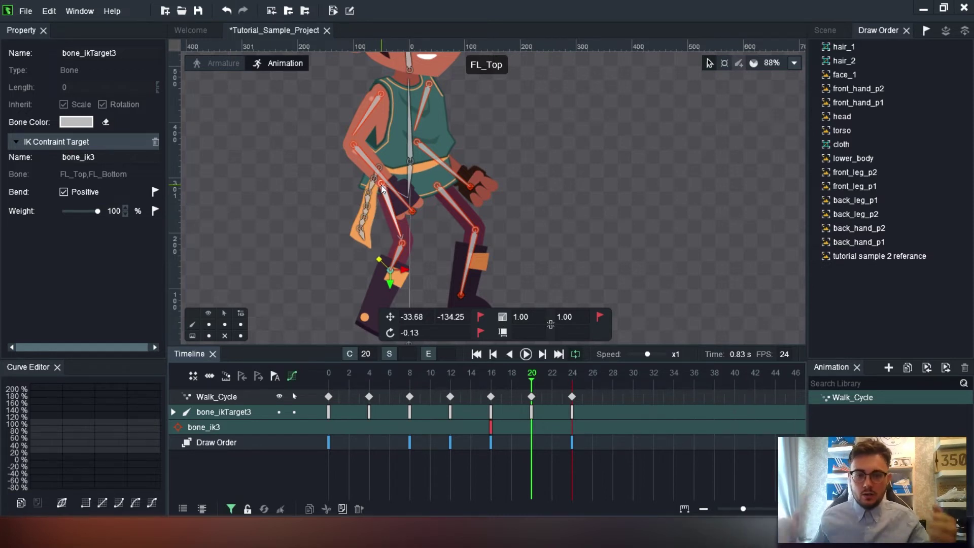
pyautogui.scroll(2, 439, 81)
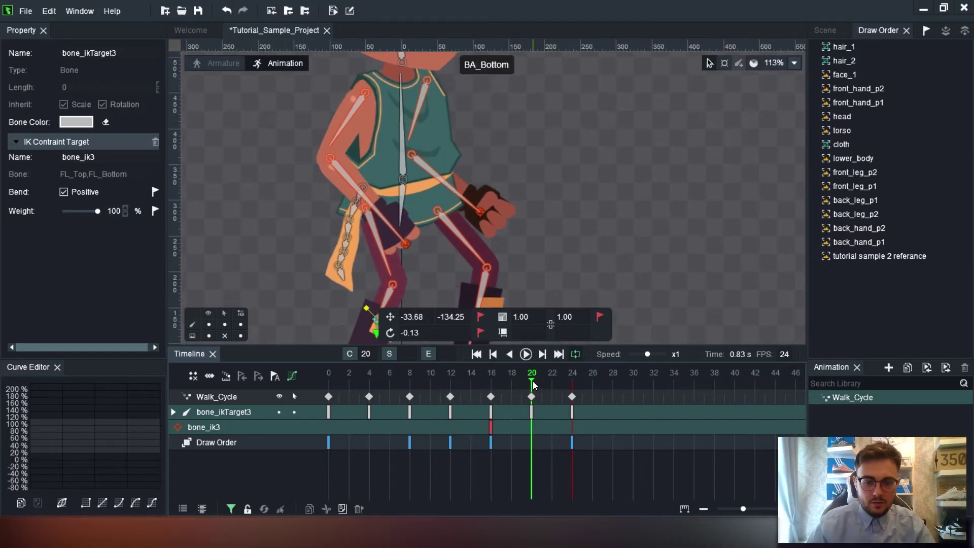
pyautogui.moveTo(533, 385); pyautogui.dragTo(369, 385)
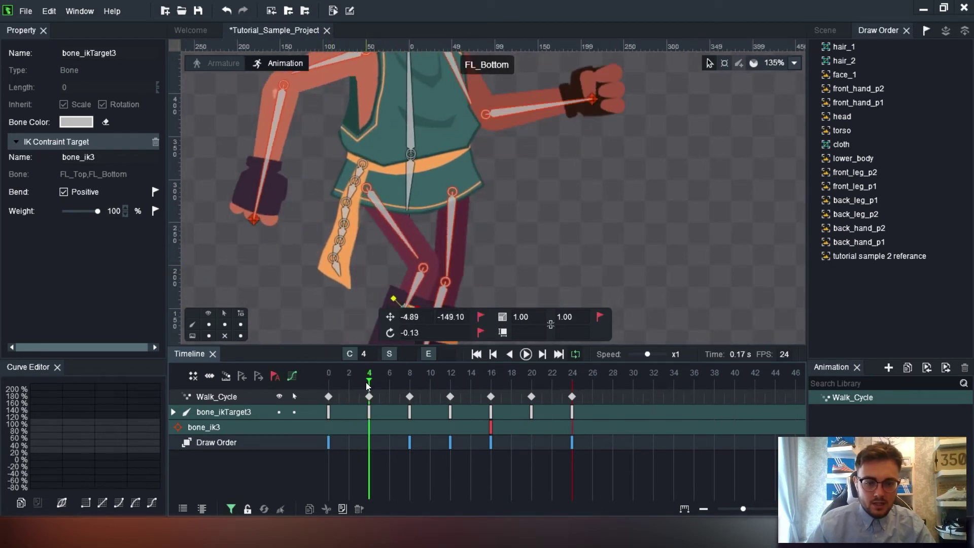
# Pose the front thigh FL_Top and the back thigh at frames 4 and 8.
pyautogui.click(364, 189)
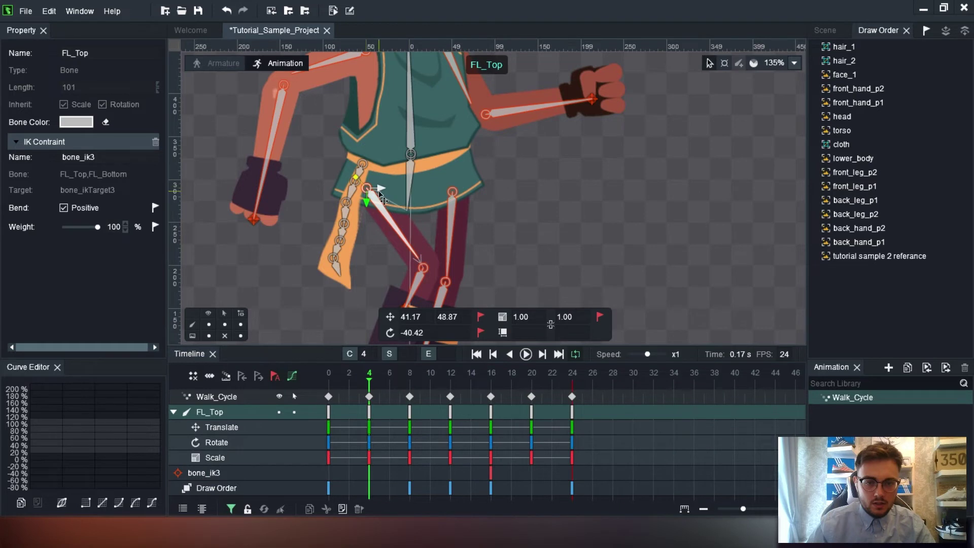
pyautogui.moveTo(380, 186); pyautogui.dragTo(398, 198)
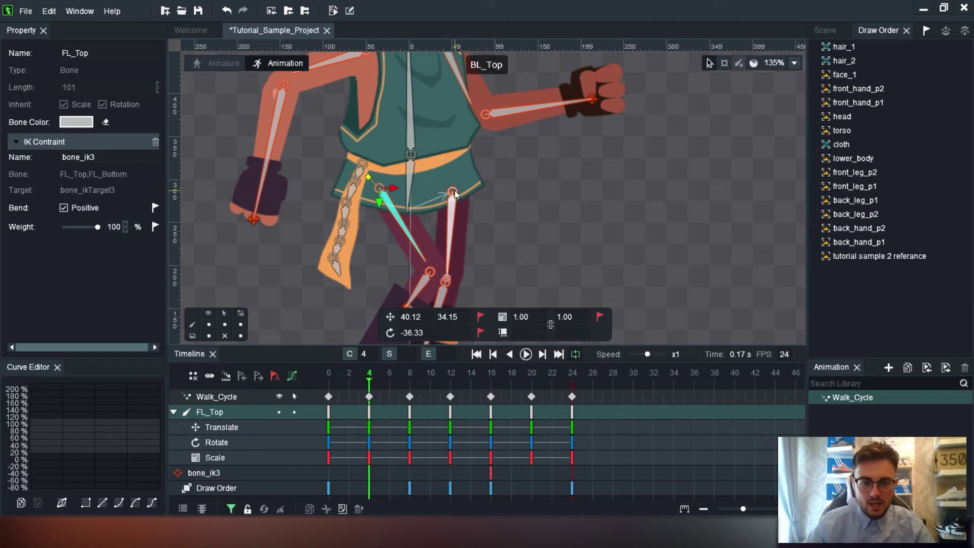
pyautogui.moveTo(454, 191); pyautogui.dragTo(466, 200)
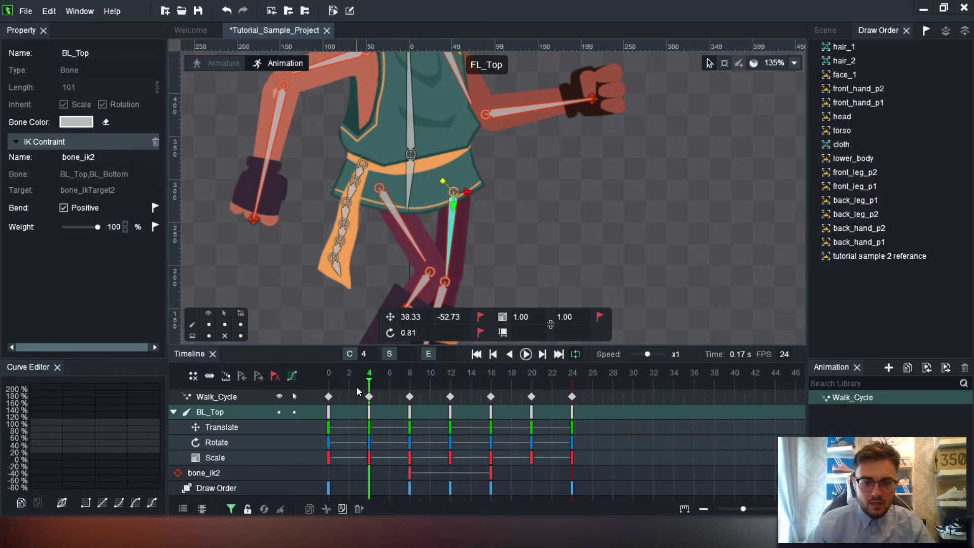
pyautogui.moveTo(369, 381); pyautogui.dragTo(408, 381)
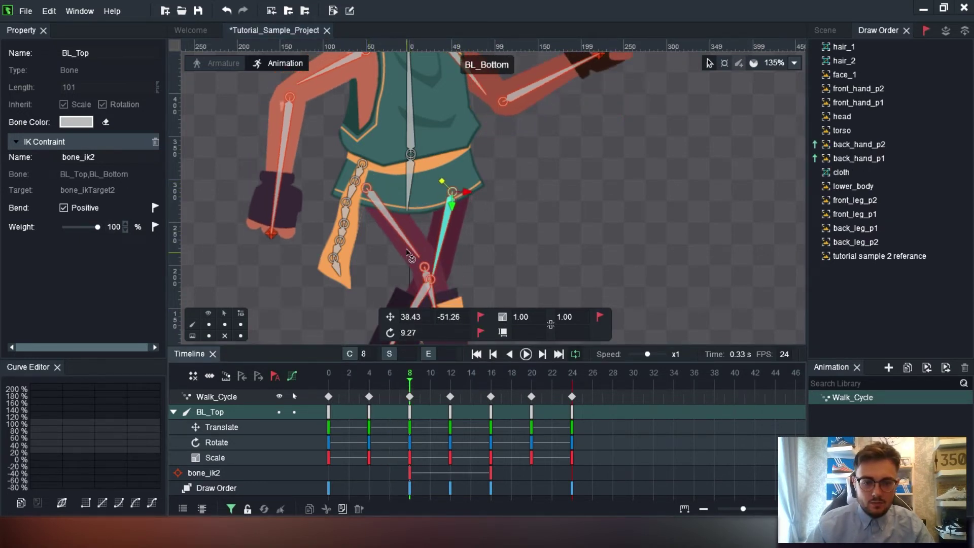
pyautogui.moveTo(366, 189); pyautogui.dragTo(376, 192)
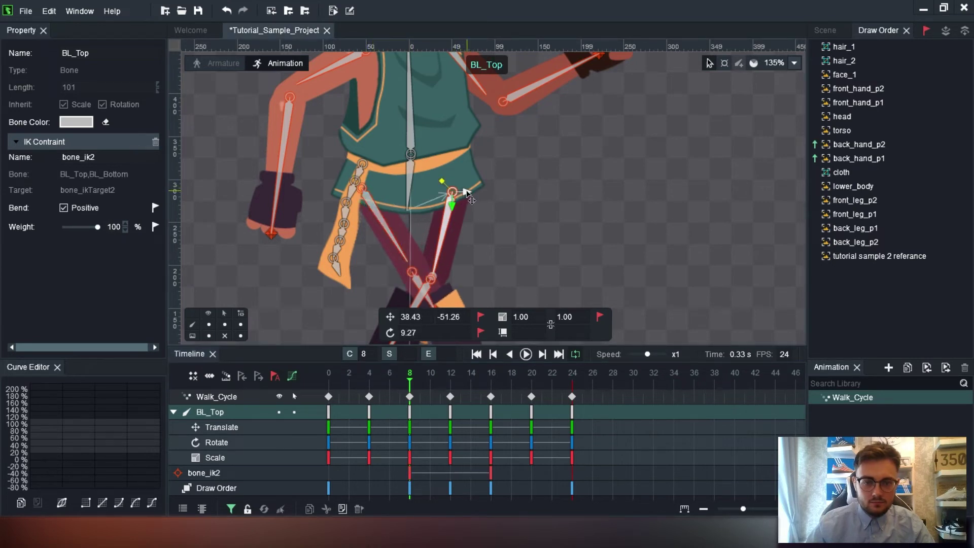
pyautogui.click(464, 199)
pyautogui.moveTo(414, 384)
pyautogui.mouseDown()
pyautogui.moveTo(350, 384)
pyautogui.moveTo(501, 385)
pyautogui.moveTo(382, 397)
pyautogui.moveTo(411, 396)
pyautogui.mouseUp()
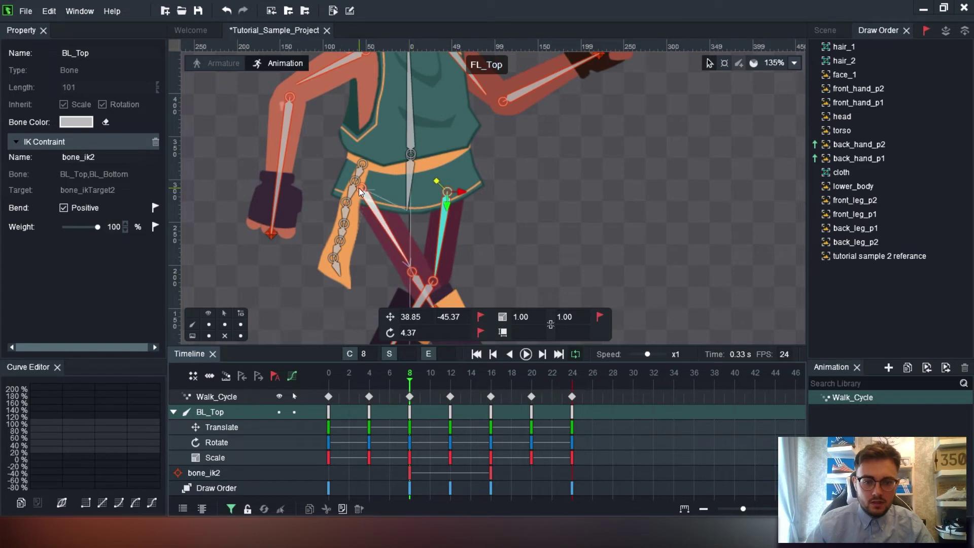
pyautogui.moveTo(358, 188); pyautogui.dragTo(384, 196)
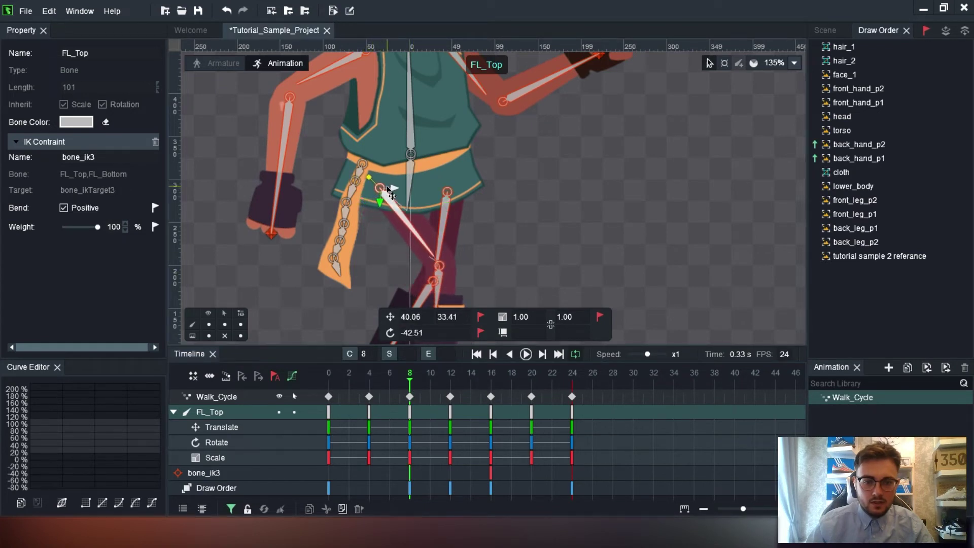
pyautogui.click(460, 197)
pyautogui.moveTo(460, 196); pyautogui.dragTo(470, 192)
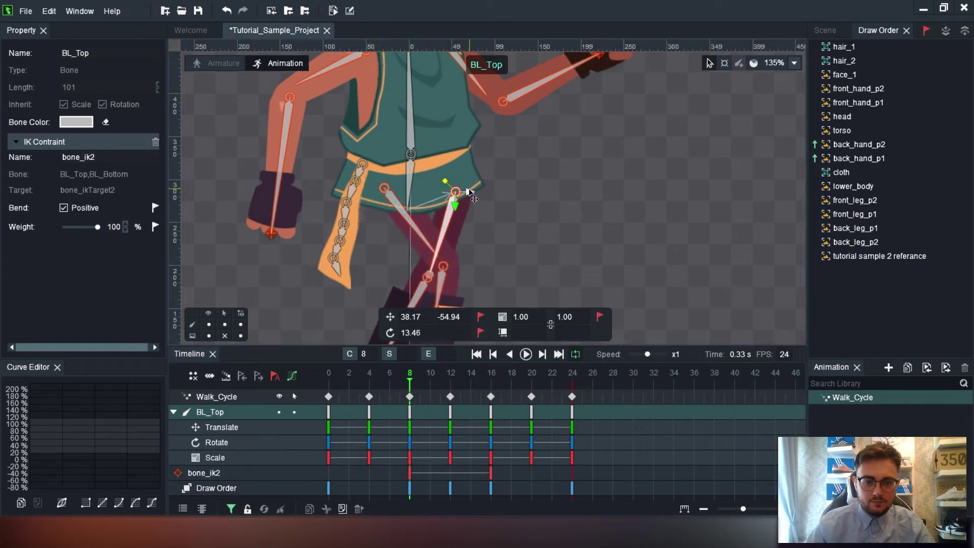
# Reposition the front thigh at frame 12 and the back thigh at frame 20, then play the walk.
pyautogui.moveTo(411, 381); pyautogui.dragTo(452, 384)
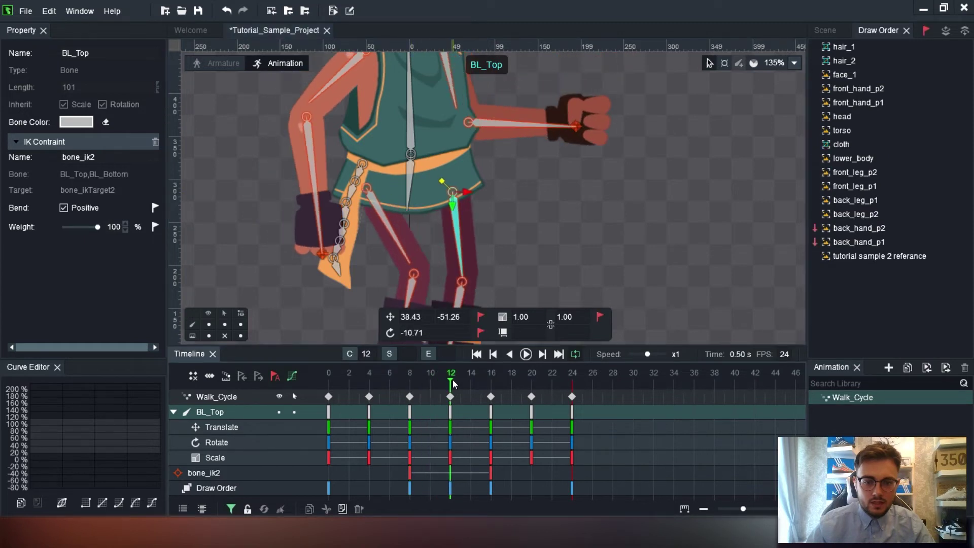
pyautogui.moveTo(373, 191); pyautogui.dragTo(389, 194)
pyautogui.moveTo(451, 382); pyautogui.dragTo(497, 415)
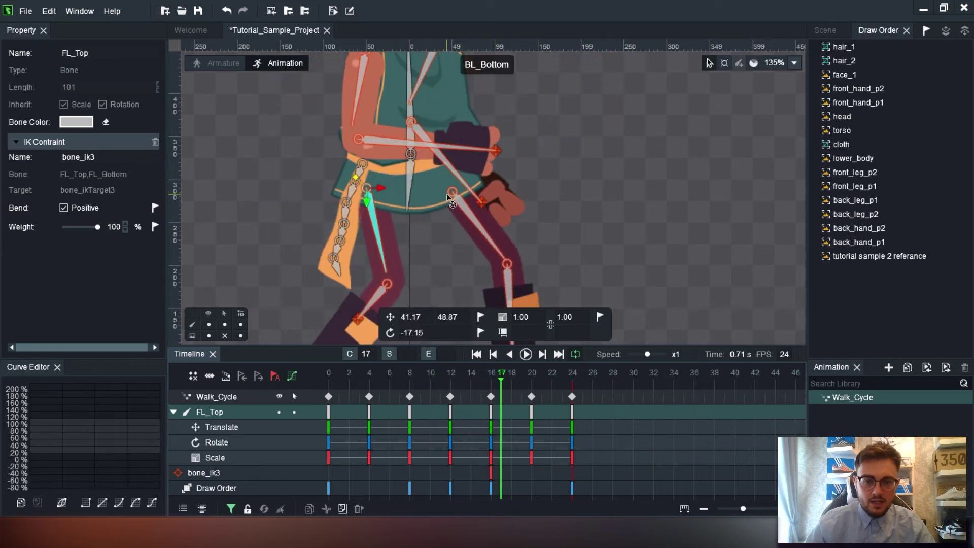
pyautogui.moveTo(500, 380); pyautogui.dragTo(531, 381)
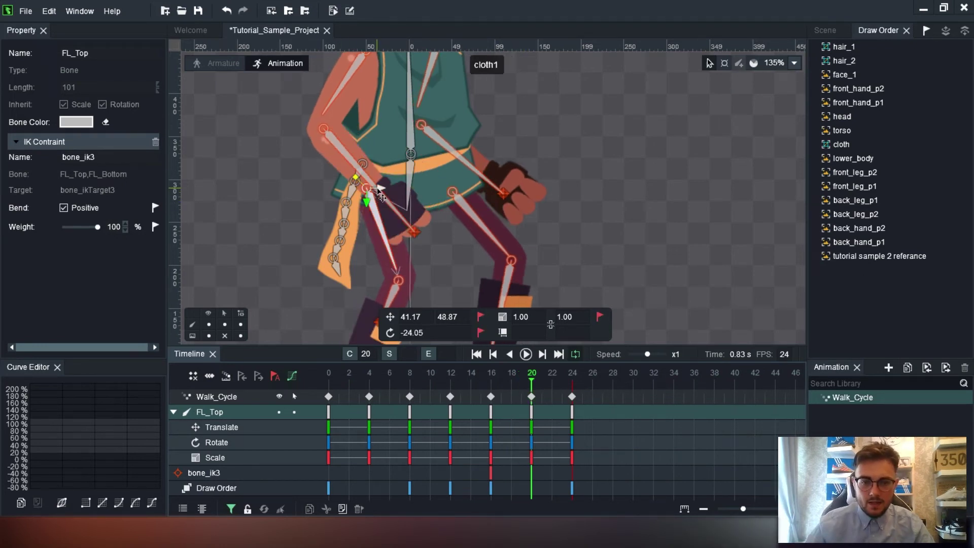
pyautogui.click(388, 193)
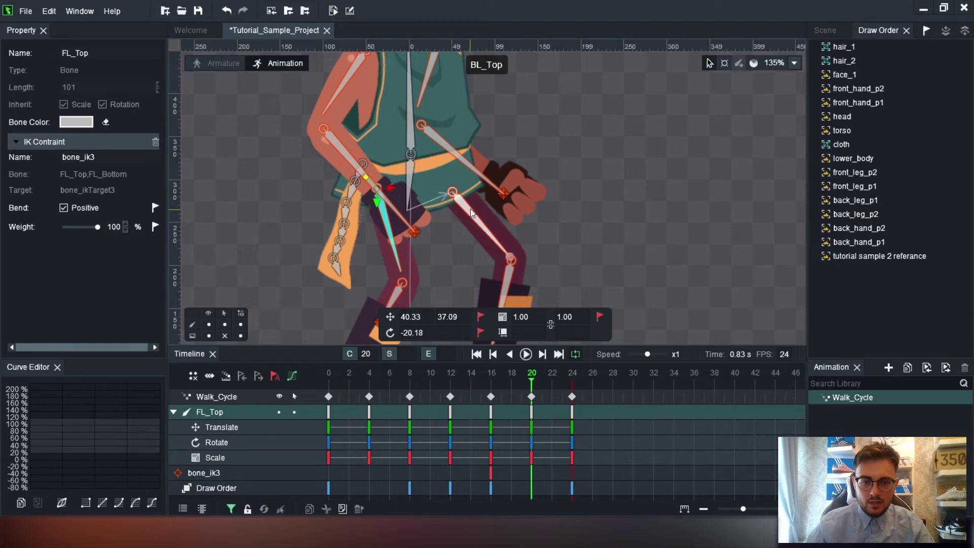
pyautogui.click(451, 193)
pyautogui.moveTo(450, 194); pyautogui.dragTo(446, 200)
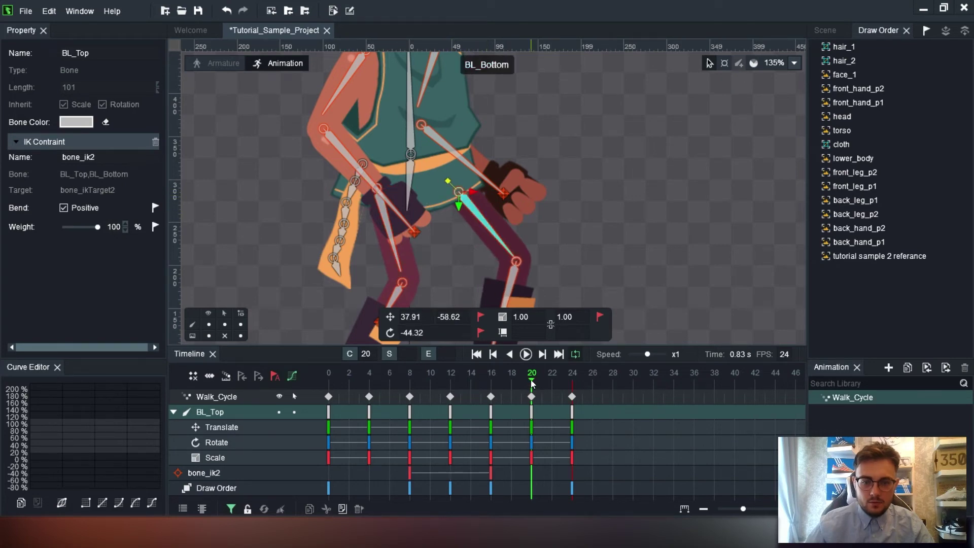
pyautogui.moveTo(530, 379); pyautogui.dragTo(575, 378)
pyautogui.press('space')
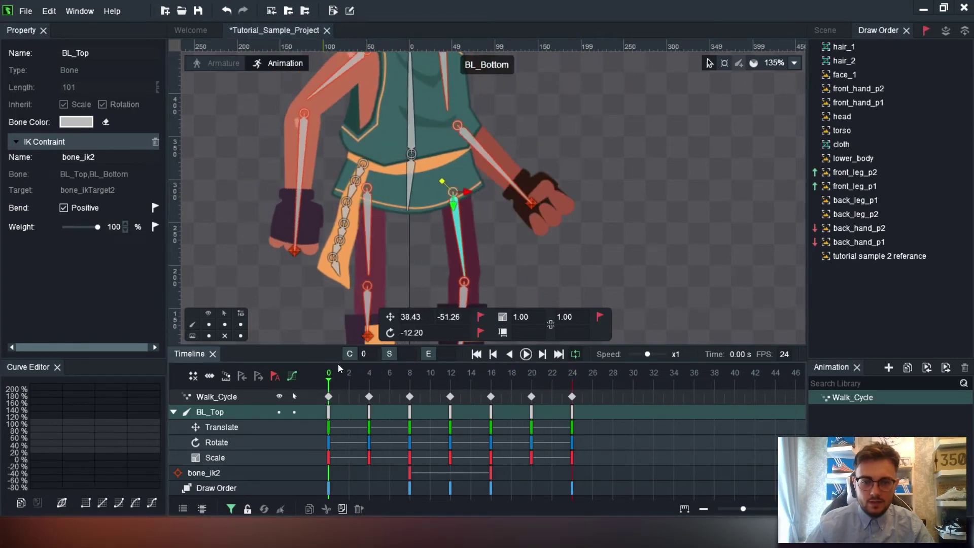
pyautogui.scroll(-2, 628, 244)
pyautogui.scroll(-2, 629, 243)
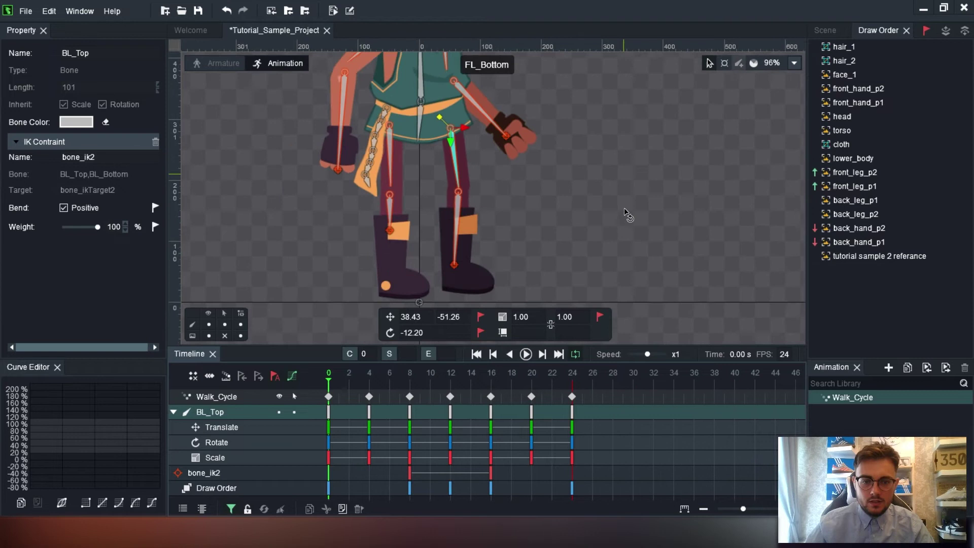
# Play the walk cycle at x0.5 preview speed, then stop it.
pyautogui.click(525, 354)
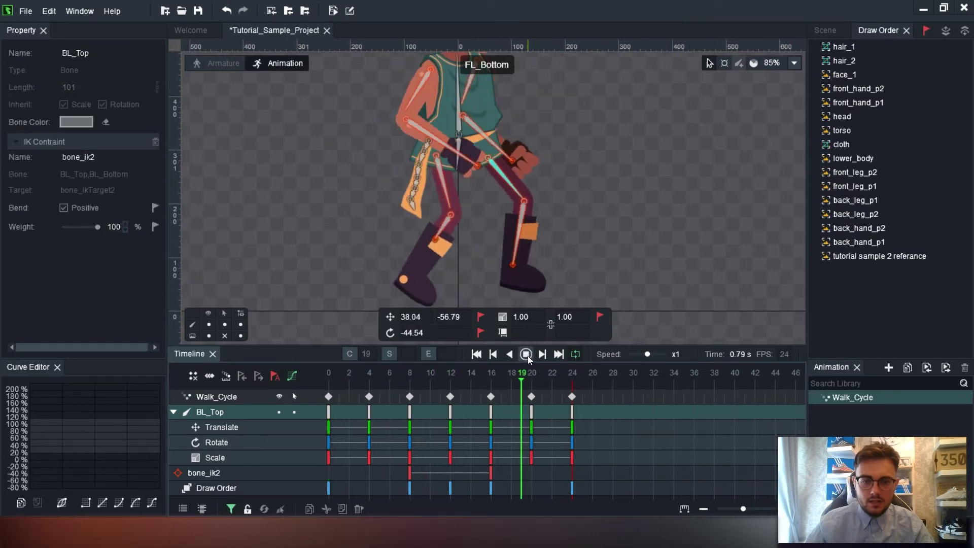
pyautogui.moveTo(647, 354); pyautogui.dragTo(641, 354)
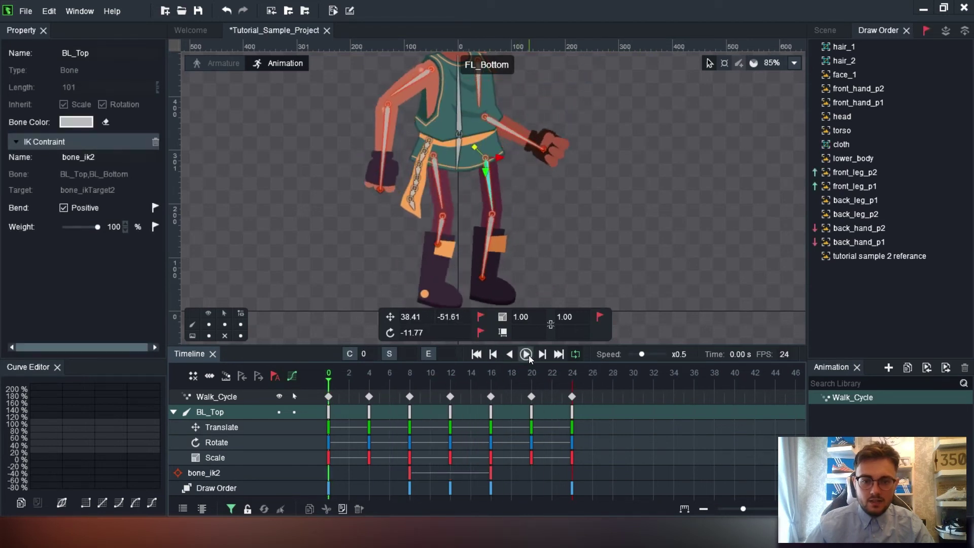
pyautogui.click(526, 354)
# Repose the front upper arm FA_Top at frames 4, 12 and 16.
pyautogui.scroll(2, 563, 249)
pyautogui.moveTo(339, 379); pyautogui.dragTo(372, 383)
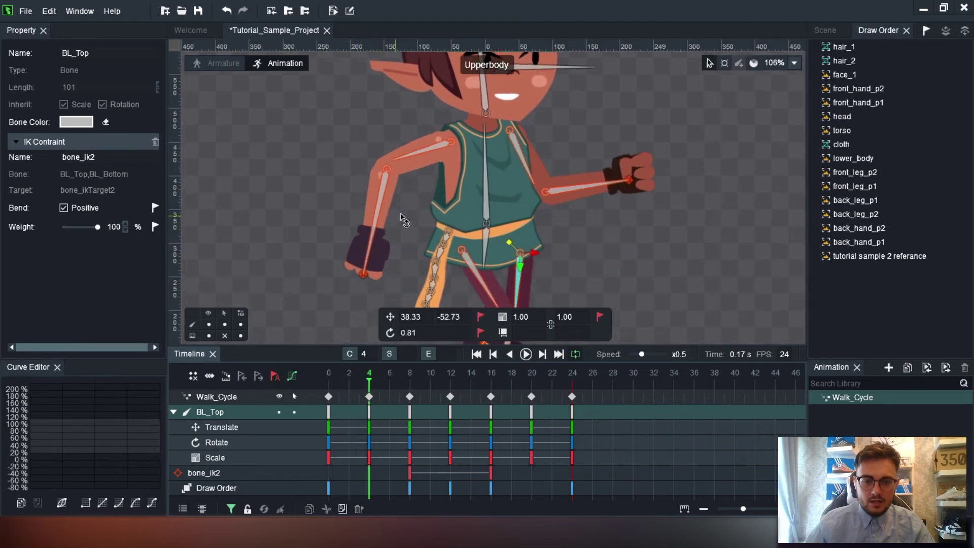
pyautogui.scroll(2, 400, 212)
pyautogui.click(455, 123)
pyautogui.moveTo(467, 131); pyautogui.dragTo(464, 133)
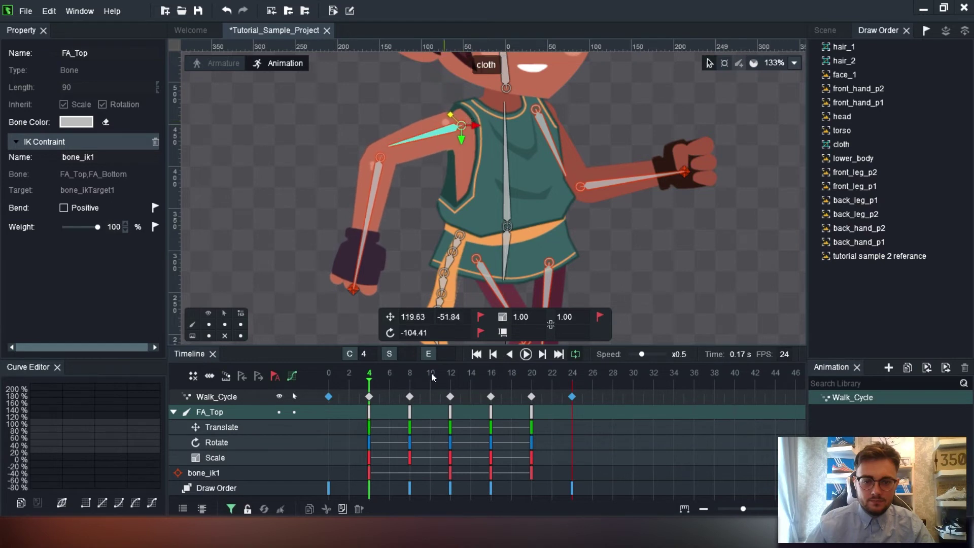
pyautogui.moveTo(371, 384); pyautogui.dragTo(450, 383)
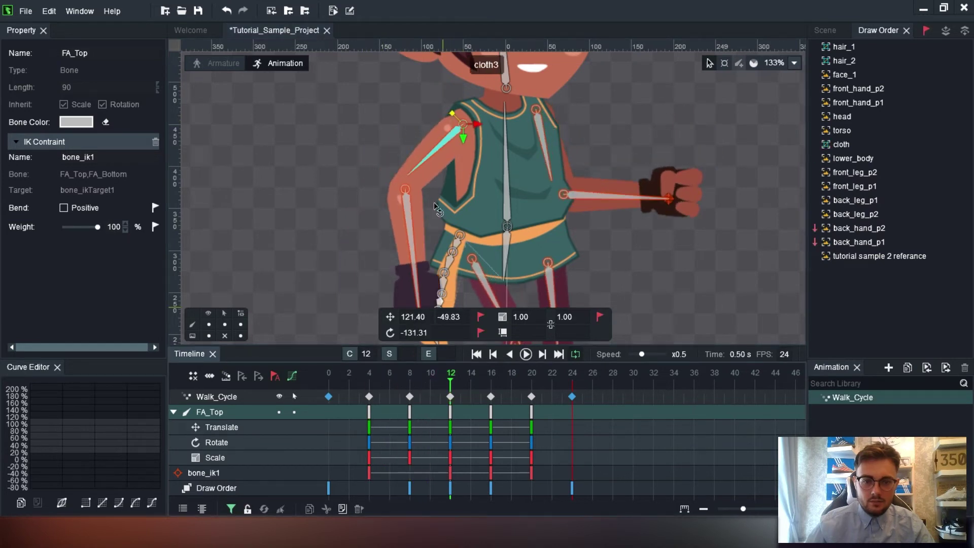
pyautogui.moveTo(463, 144); pyautogui.dragTo(464, 137)
pyautogui.moveTo(450, 384); pyautogui.dragTo(520, 384)
pyautogui.click(491, 383)
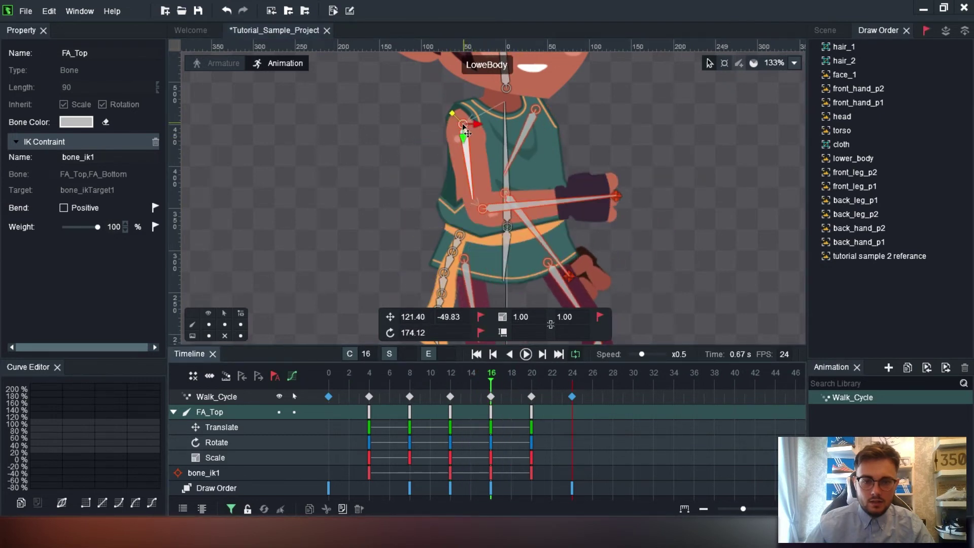
pyautogui.moveTo(462, 128)
pyautogui.mouseDown()
pyautogui.moveTo(453, 121)
pyautogui.moveTo(453, 133)
pyautogui.mouseUp()
pyautogui.moveTo(490, 386); pyautogui.dragTo(470, 389)
# Return to frame 0 and play the walk once to check the arm swing.
pyautogui.click(369, 386)
pyautogui.scroll(-4, 424, 201)
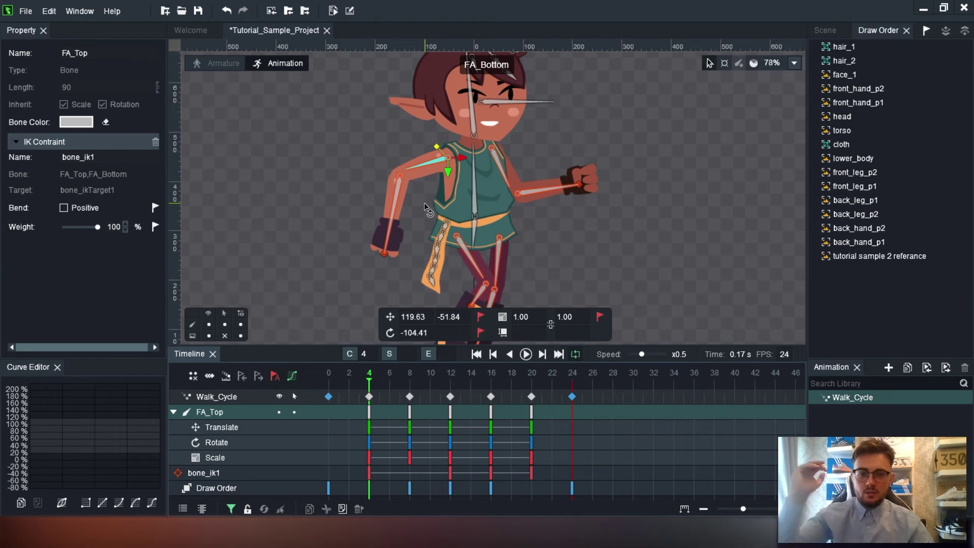
pyautogui.moveTo(368, 386); pyautogui.dragTo(326, 387)
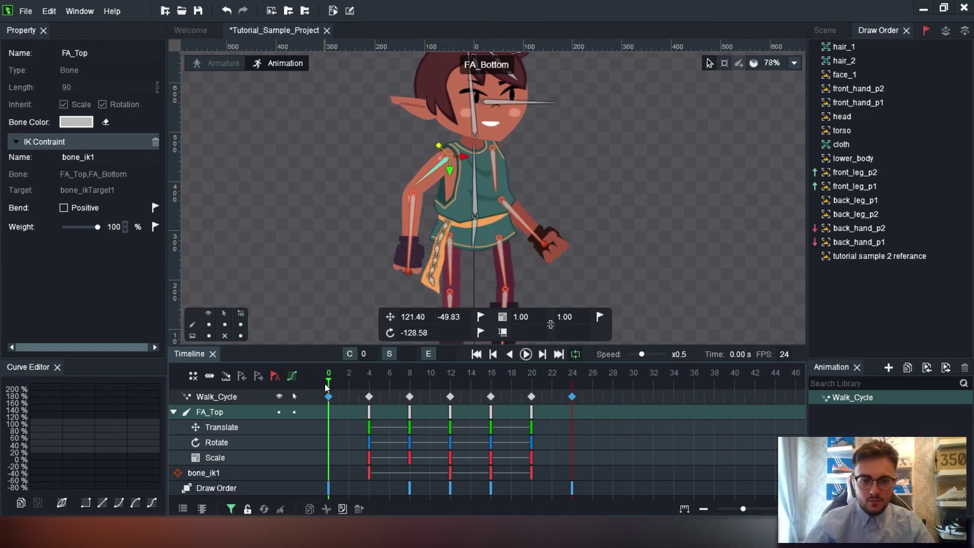
pyautogui.click(525, 355)
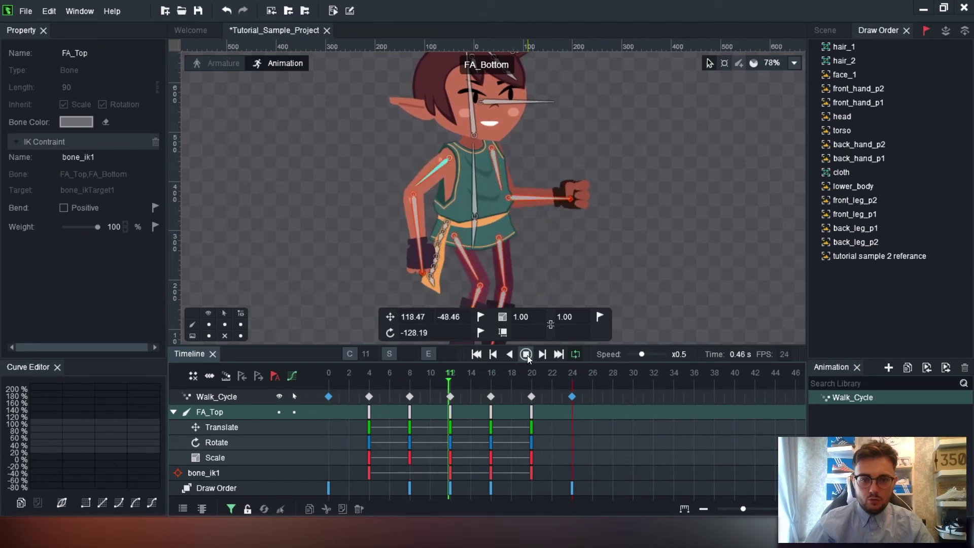
pyautogui.click(526, 354)
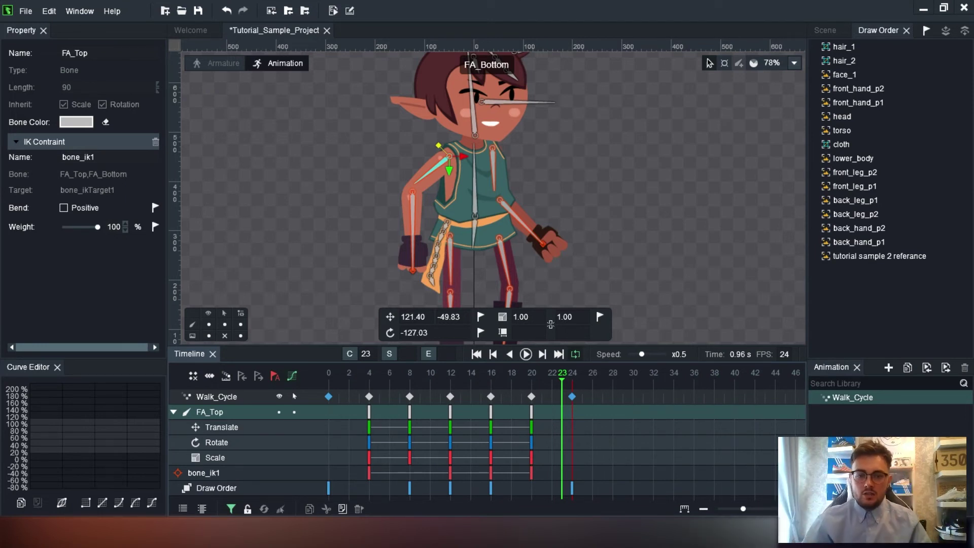
# At frame 0, rotate the hair_2 spike and the hair_12 bone.
pyautogui.scroll(5, 499, 153)
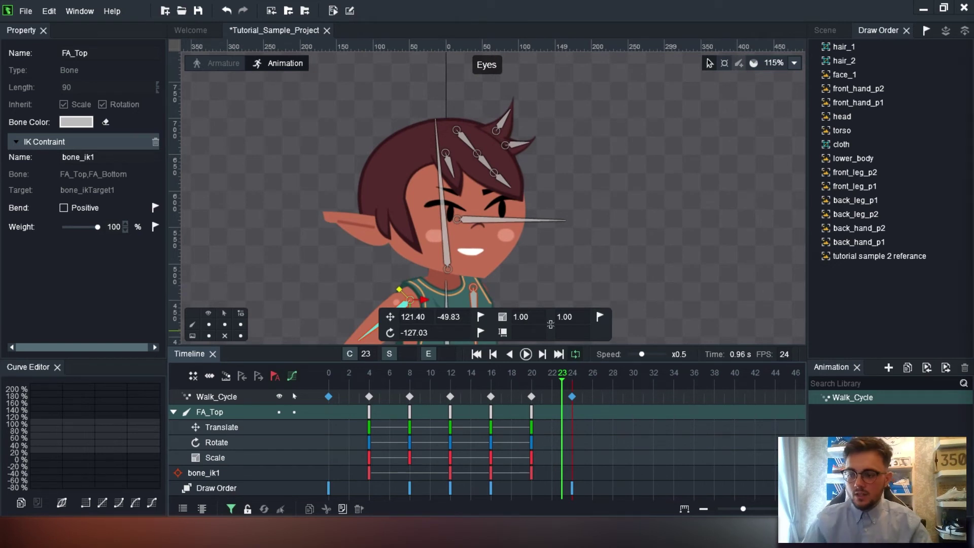
pyautogui.scroll(5, 555, 126)
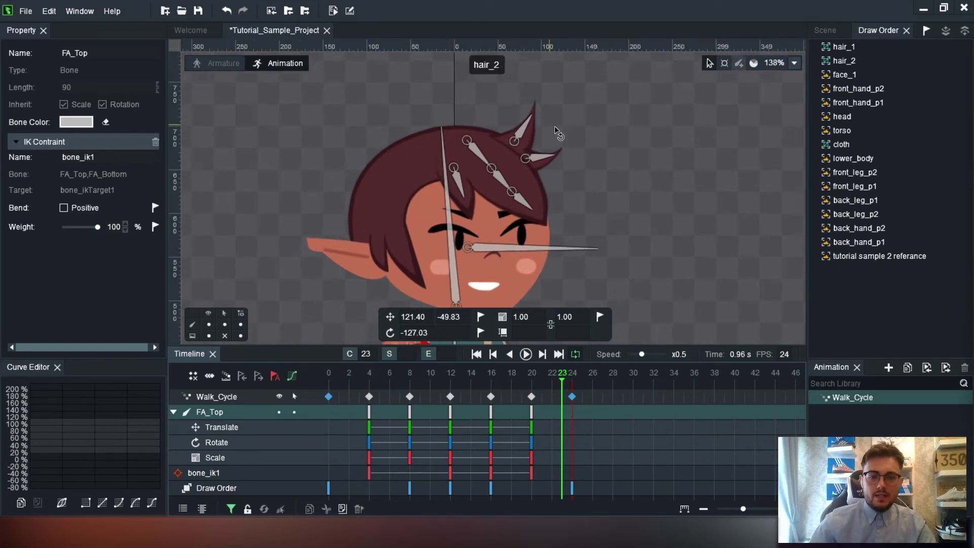
pyautogui.click(488, 155)
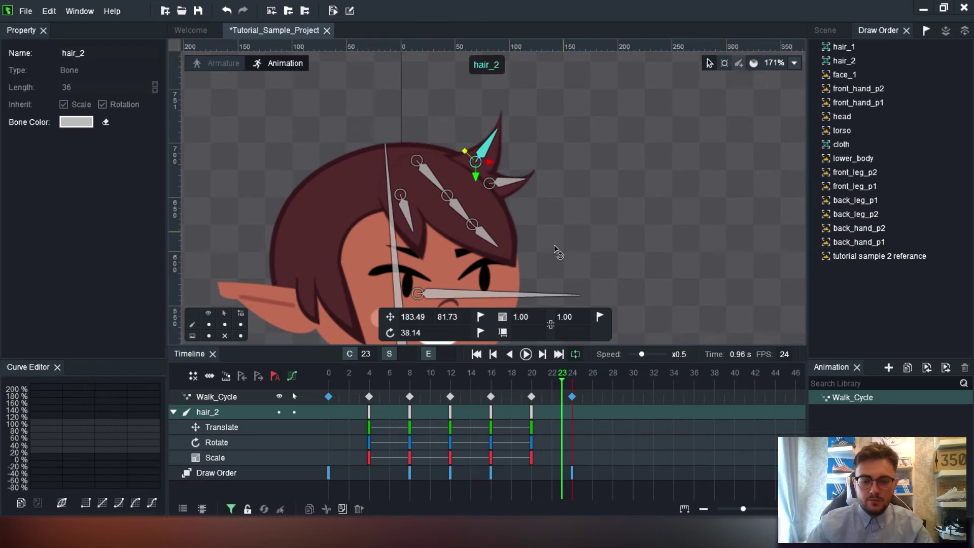
pyautogui.moveTo(566, 376); pyautogui.dragTo(326, 399)
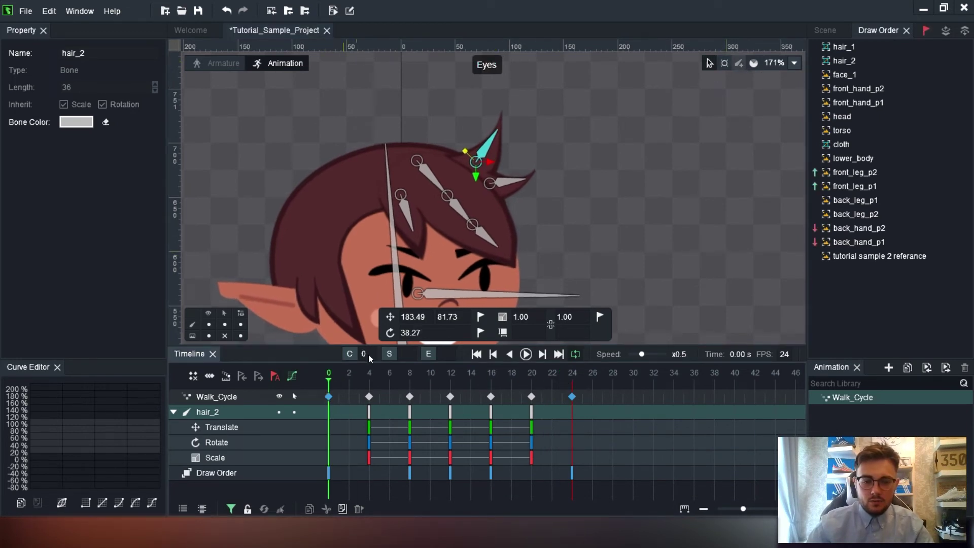
pyautogui.click(709, 63)
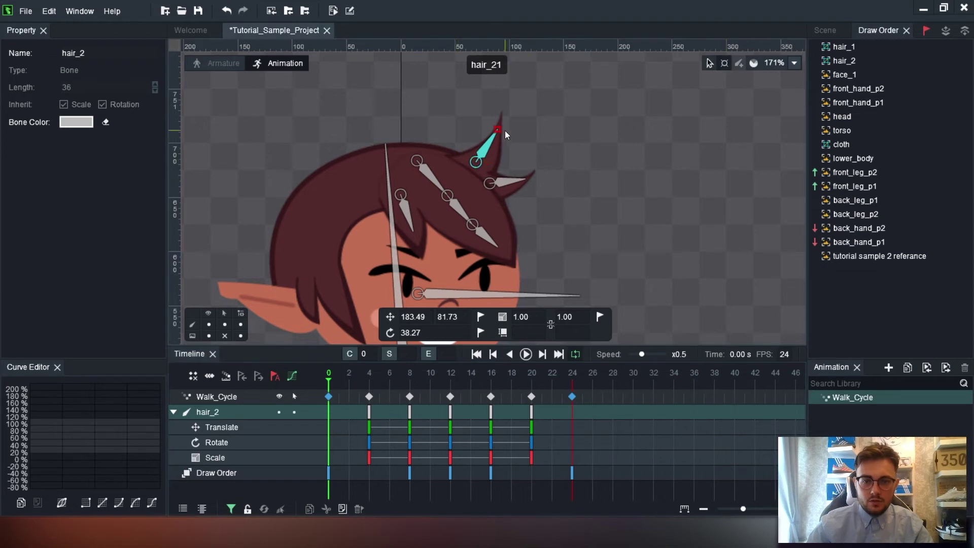
pyautogui.scroll(-5, 518, 161)
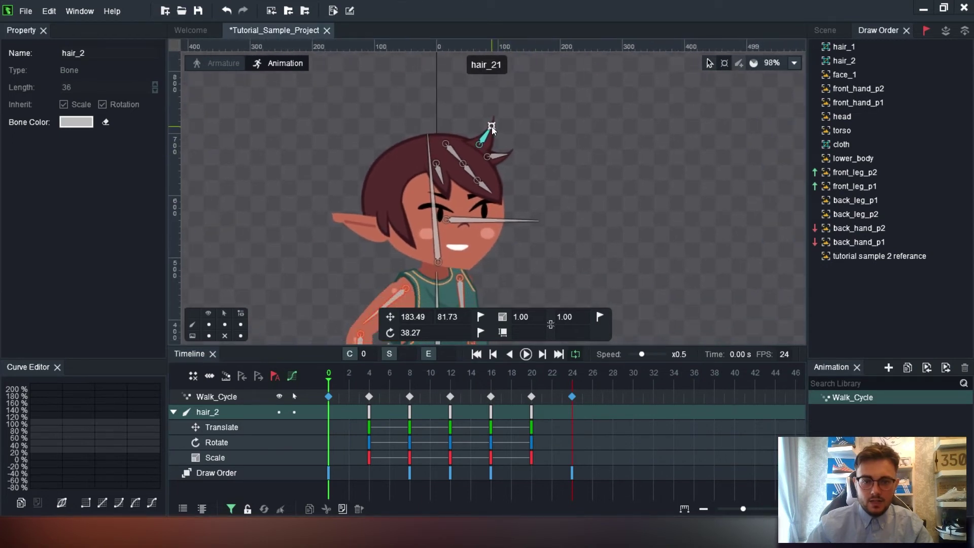
pyautogui.moveTo(491, 126); pyautogui.dragTo(494, 126)
pyautogui.scroll(2, 490, 137)
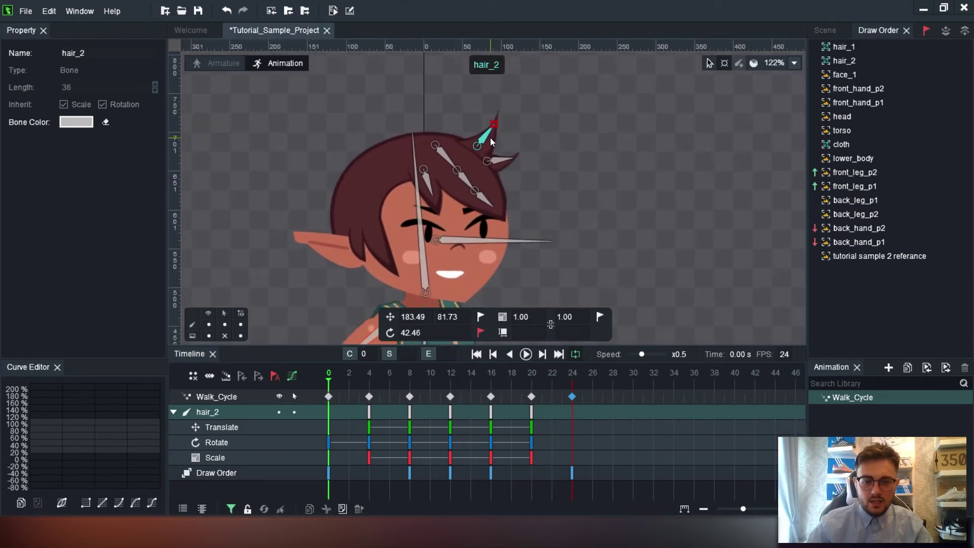
pyautogui.click(506, 156)
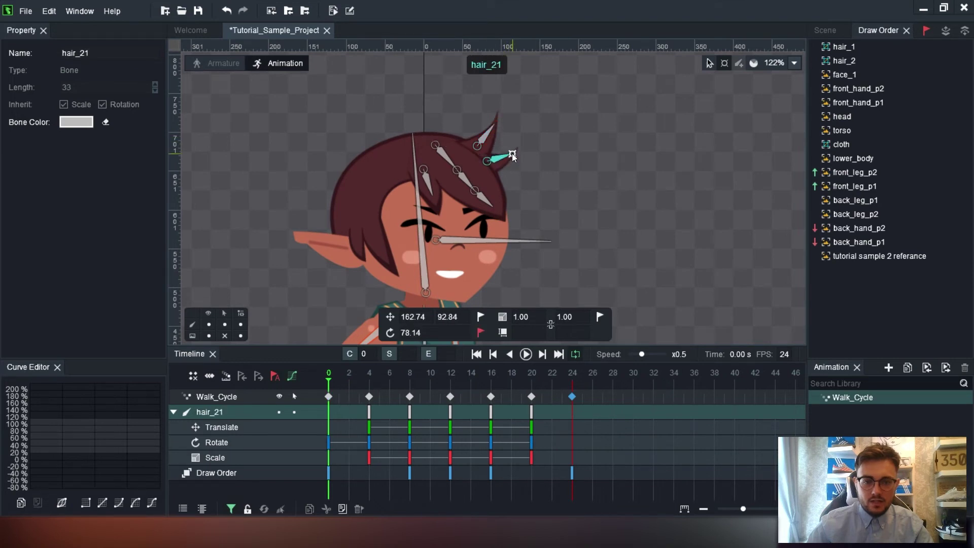
pyautogui.click(489, 203)
pyautogui.moveTo(495, 206); pyautogui.dragTo(479, 186)
pyautogui.click(467, 177)
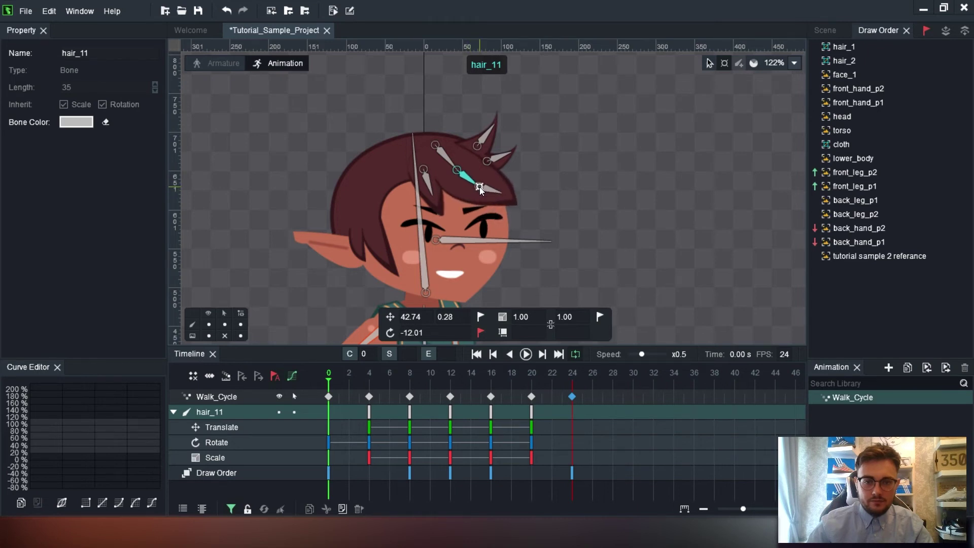
pyautogui.click(435, 189)
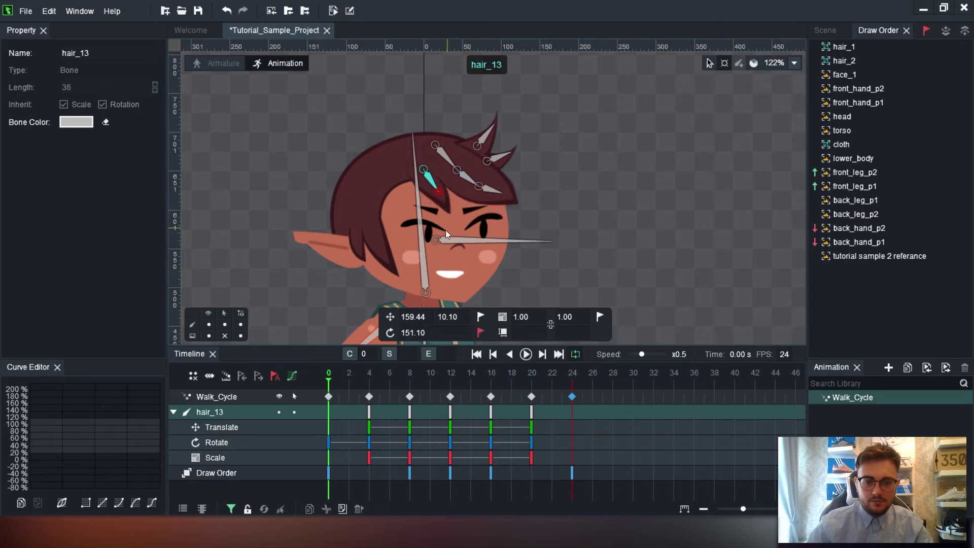
# Rotate and fine-tune hair_2 at frame 8, then preview the hair motion across the early frames.
pyautogui.click(370, 384)
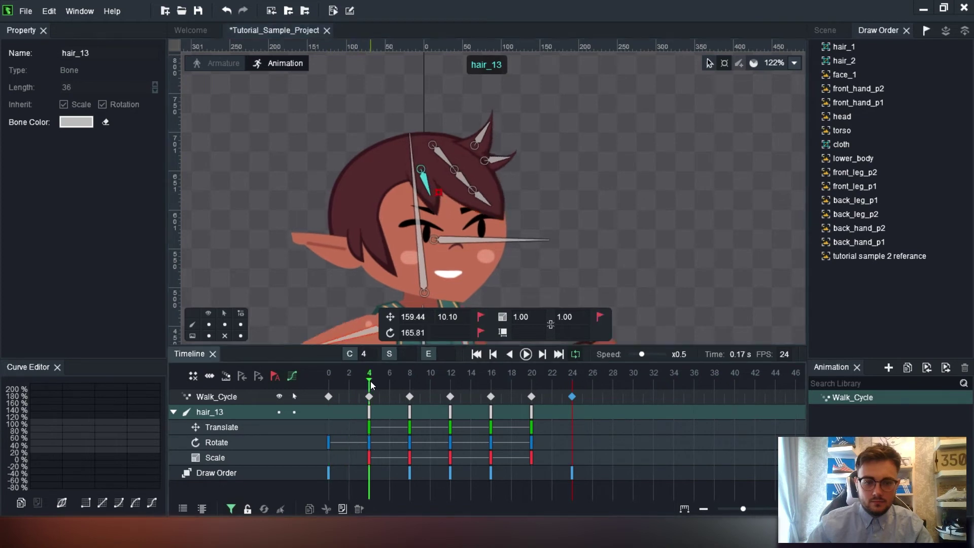
pyautogui.moveTo(371, 384)
pyautogui.mouseDown()
pyautogui.moveTo(357, 385)
pyautogui.moveTo(409, 387)
pyautogui.mouseUp()
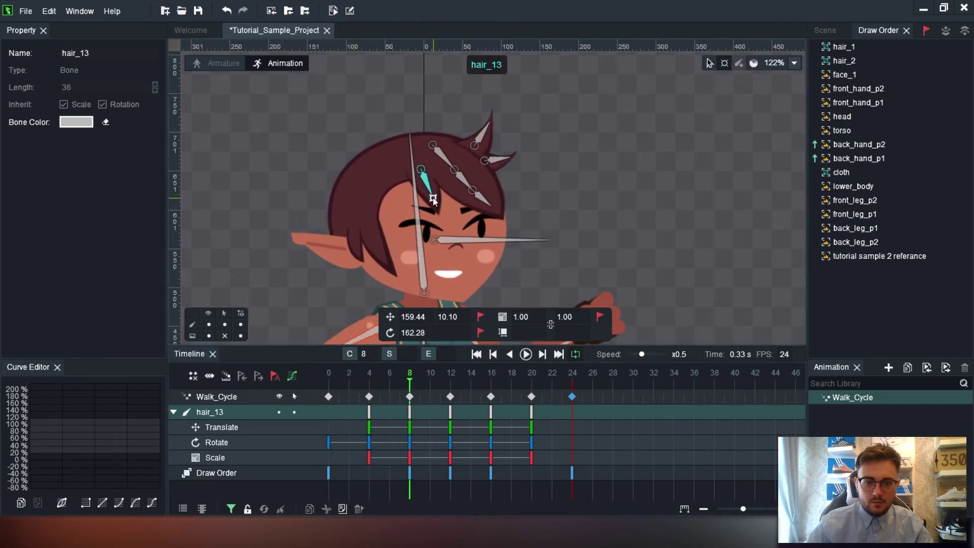
pyautogui.click(487, 205)
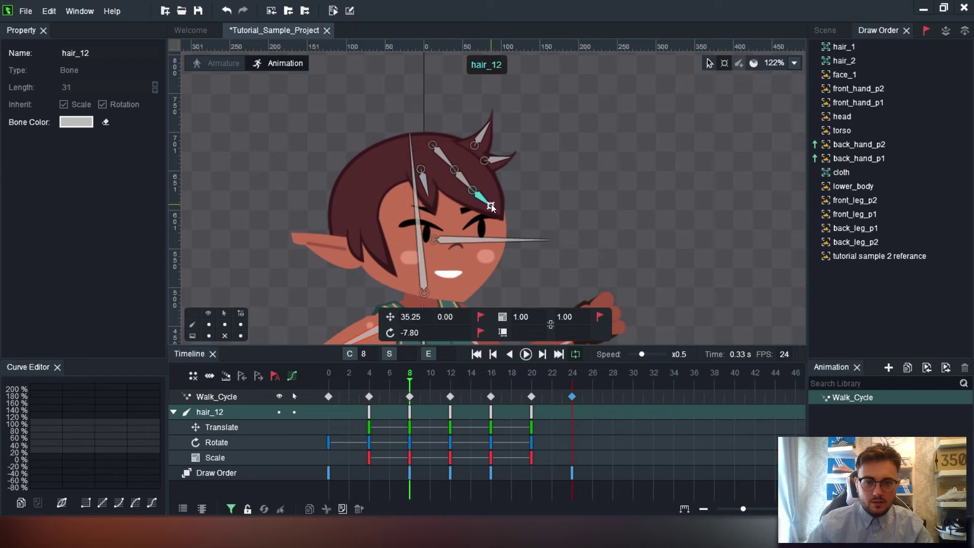
pyautogui.click(506, 161)
pyautogui.moveTo(484, 127); pyautogui.dragTo(491, 128)
pyautogui.scroll(4, 446, 153)
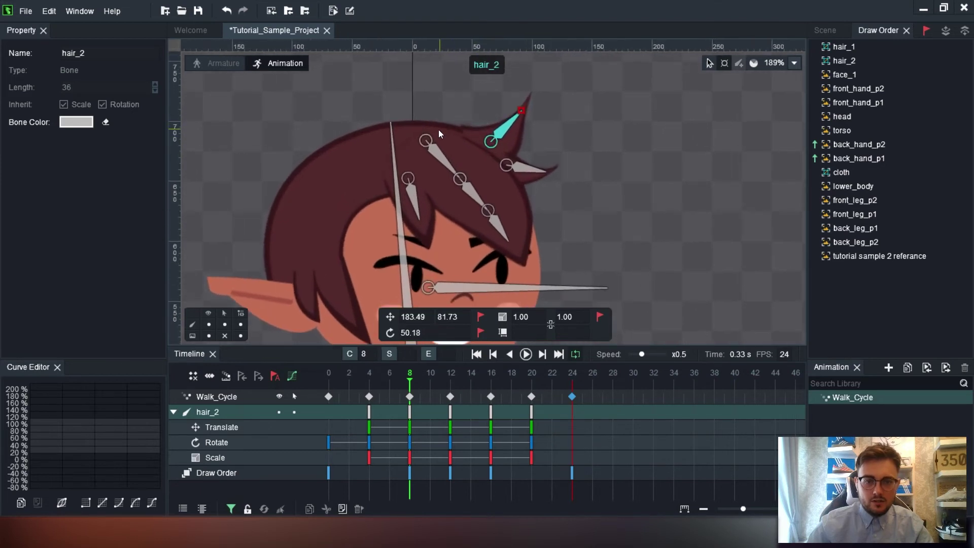
pyautogui.scroll(2, 476, 126)
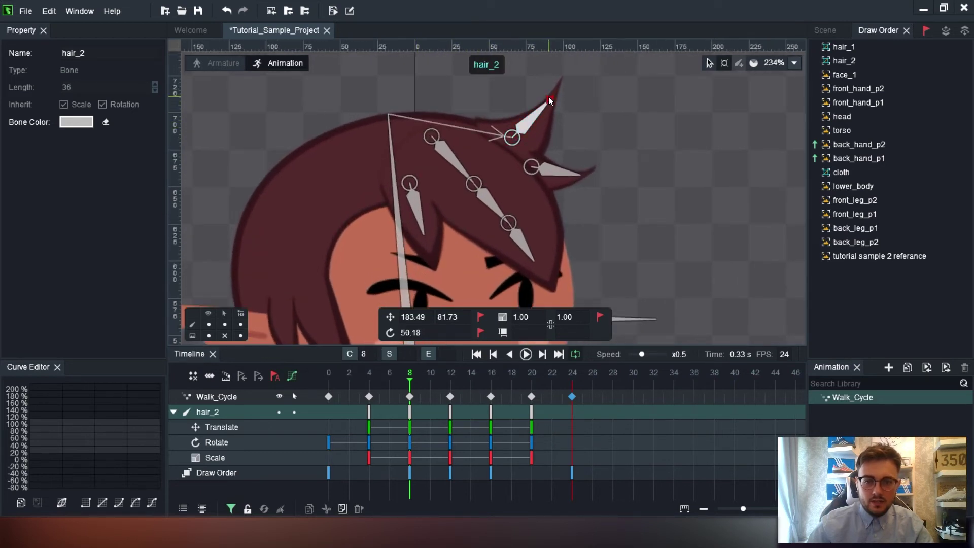
pyautogui.moveTo(555, 105)
pyautogui.mouseDown()
pyautogui.moveTo(564, 118)
pyautogui.moveTo(538, 108)
pyautogui.mouseUp()
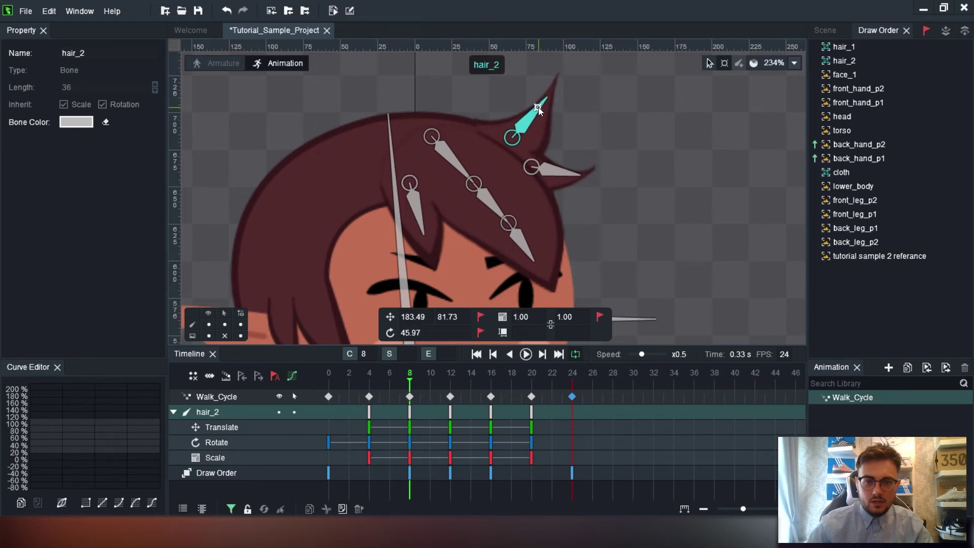
pyautogui.moveTo(387, 401); pyautogui.dragTo(450, 387)
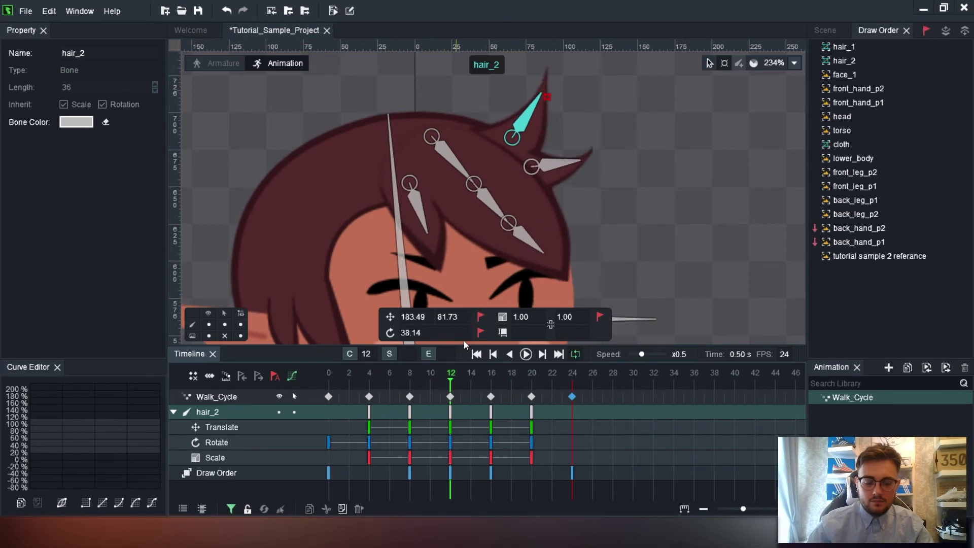
pyautogui.scroll(-3, 565, 209)
# Preview the hair motion and inspect the hair_21, hair_12, hair_11 and hair_13 bones.
pyautogui.scroll(-5, 568, 175)
pyautogui.scroll(5, 525, 178)
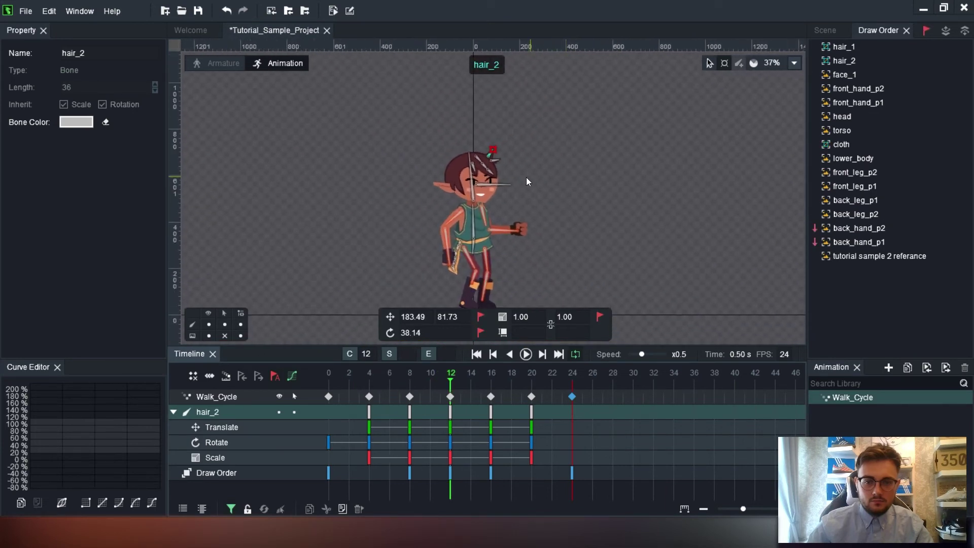
pyautogui.moveTo(451, 387)
pyautogui.mouseDown()
pyautogui.moveTo(330, 397)
pyautogui.moveTo(490, 394)
pyautogui.mouseUp()
pyautogui.scroll(3, 495, 132)
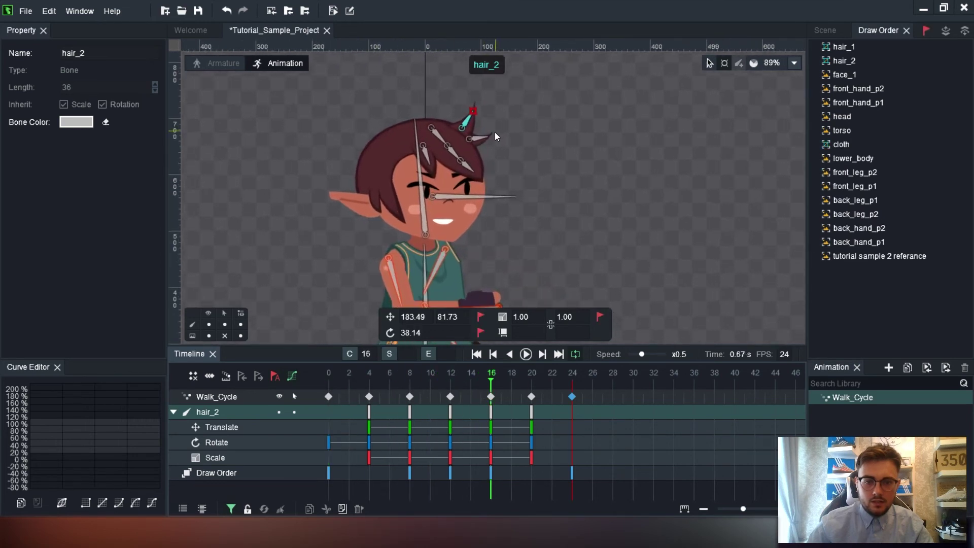
pyautogui.click(480, 137)
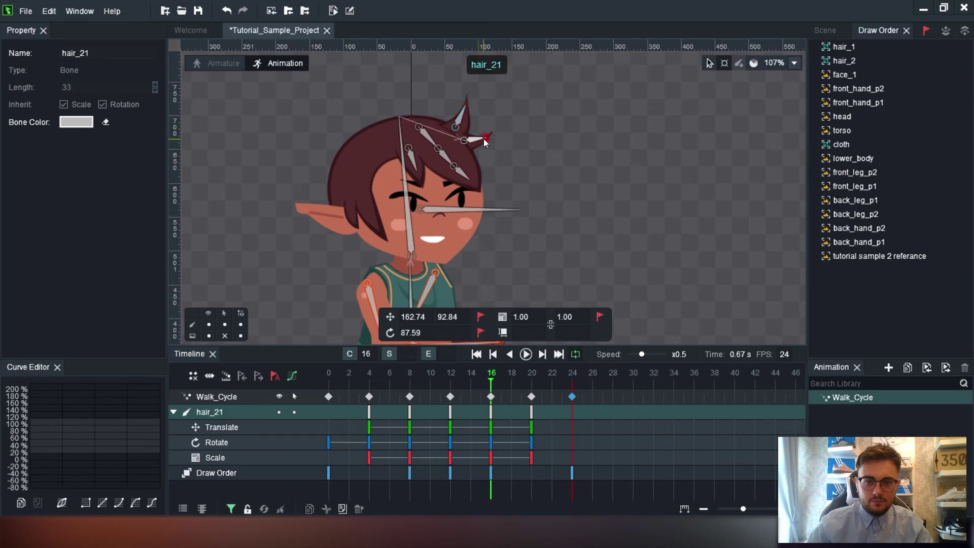
pyautogui.click(463, 172)
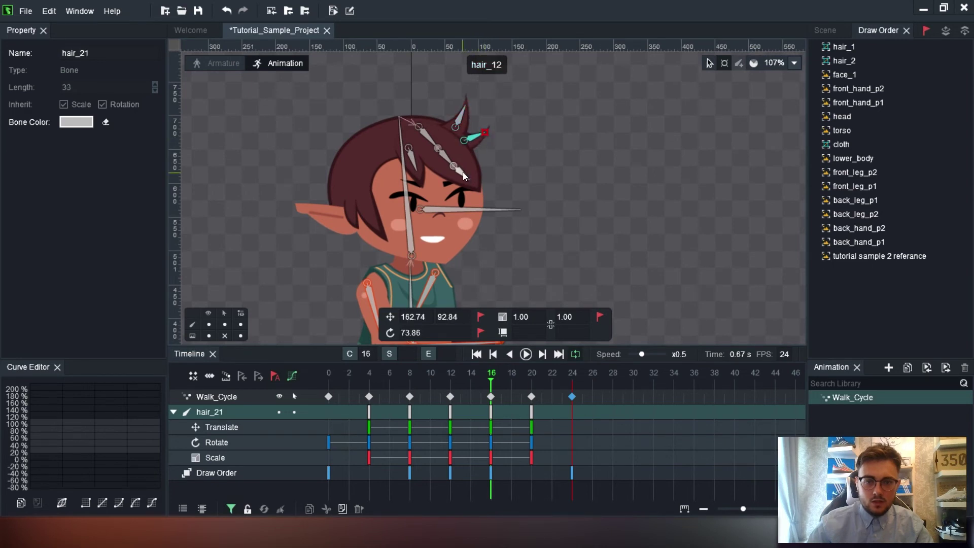
pyautogui.click(441, 150)
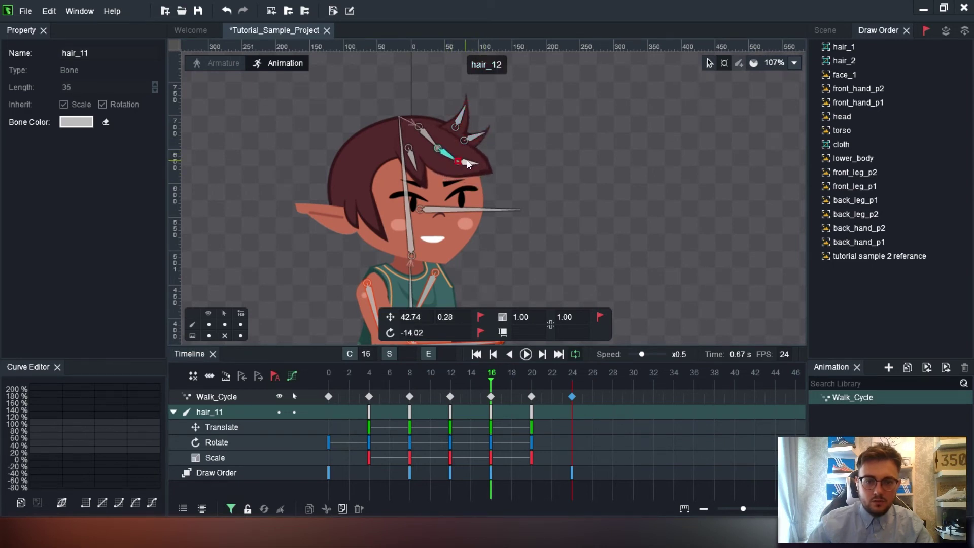
pyautogui.click(477, 163)
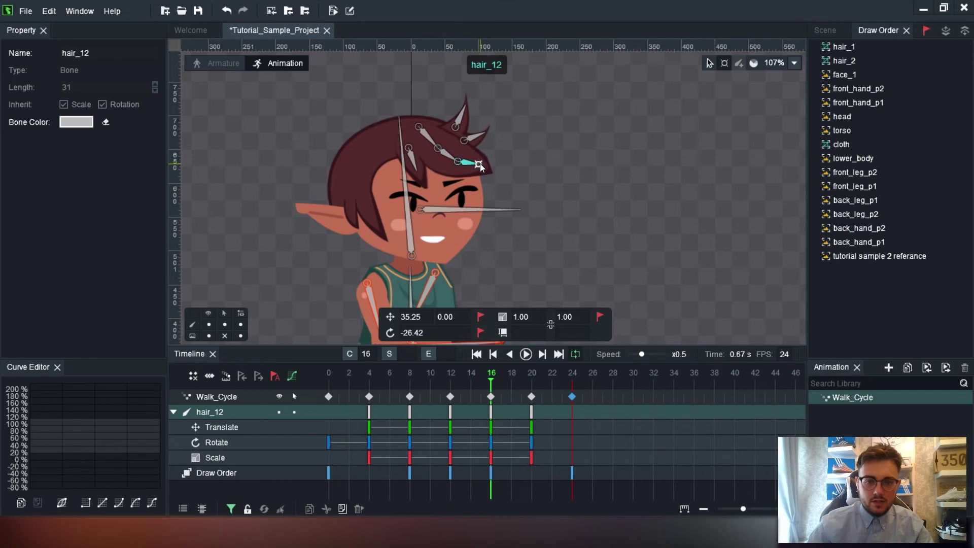
pyautogui.click(418, 167)
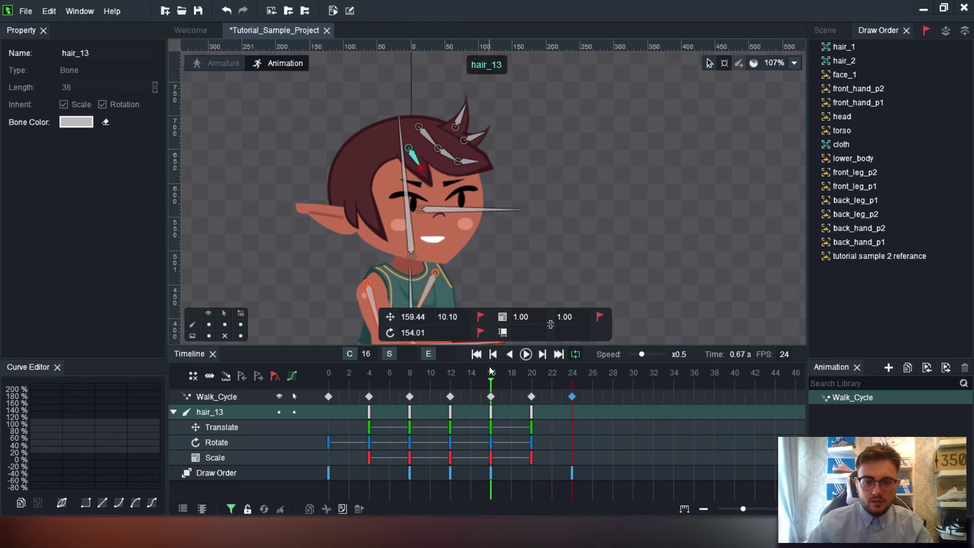
# At frame 20, rotate hair_11 downward and hair_2 further, then return to frame 0.
pyautogui.click(531, 381)
pyautogui.moveTo(531, 383)
pyautogui.mouseDown()
pyautogui.moveTo(480, 386)
pyautogui.moveTo(528, 390)
pyautogui.mouseUp()
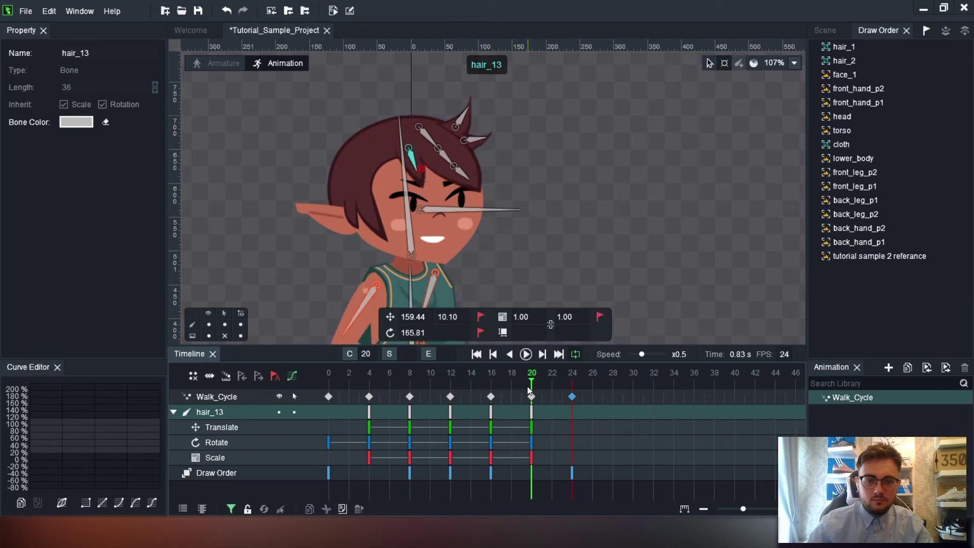
pyautogui.click(437, 148)
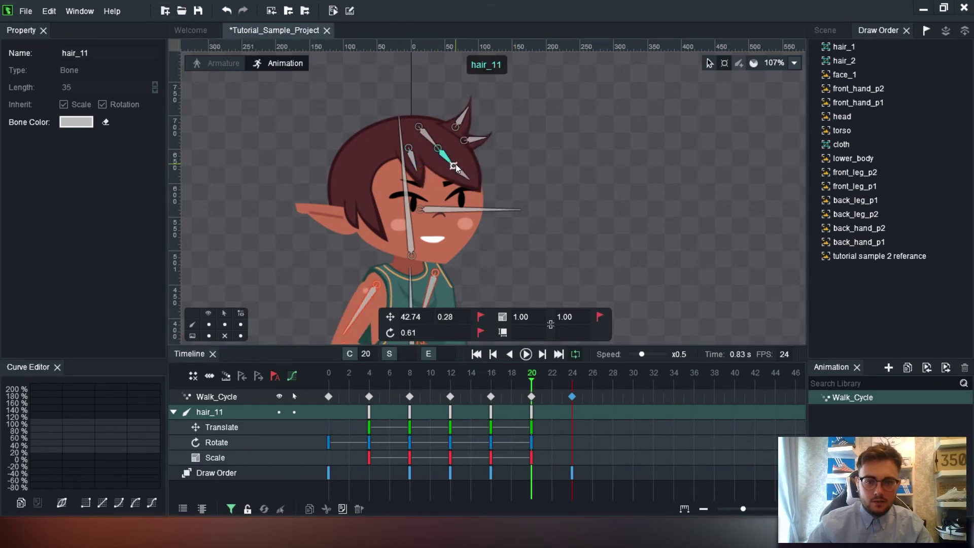
pyautogui.moveTo(456, 164); pyautogui.dragTo(456, 161)
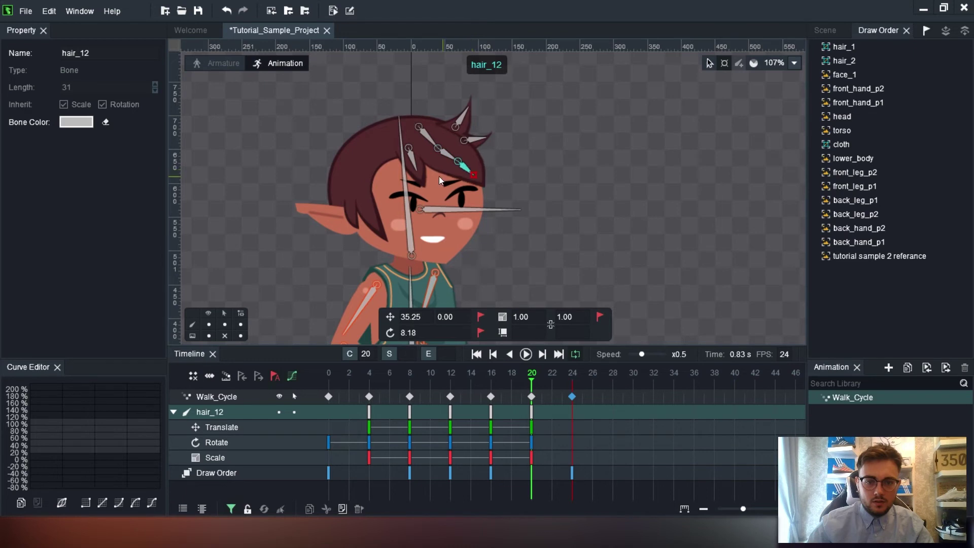
pyautogui.click(413, 160)
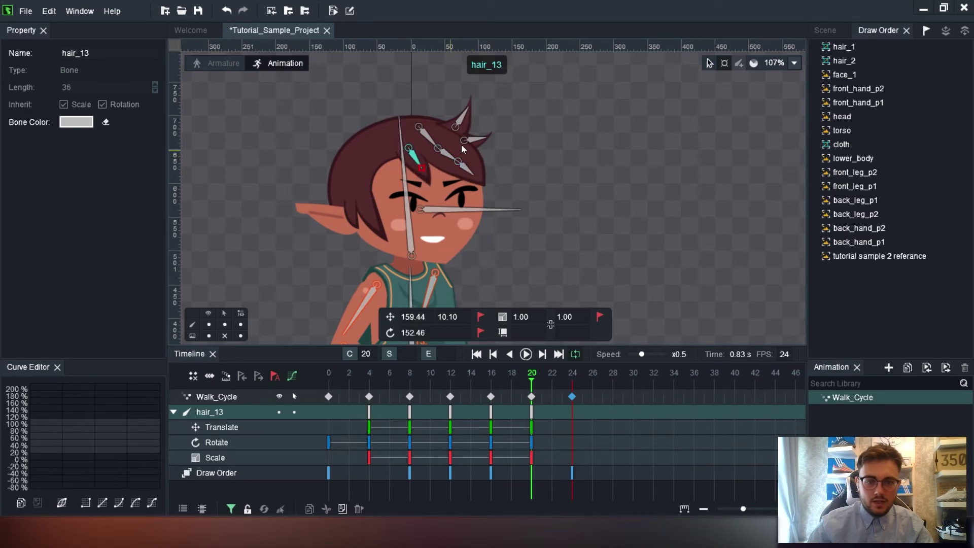
pyautogui.click(482, 139)
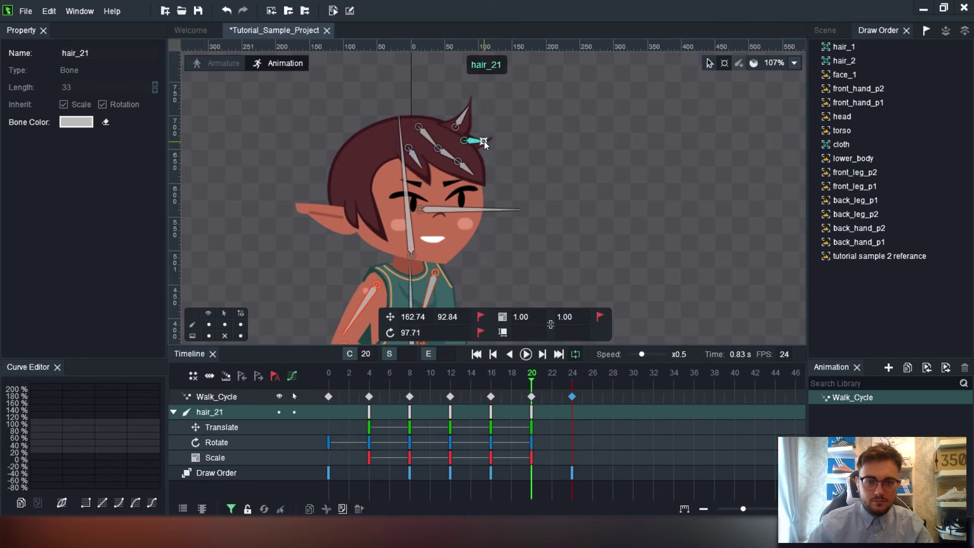
pyautogui.click(469, 108)
pyautogui.moveTo(470, 108); pyautogui.dragTo(466, 119)
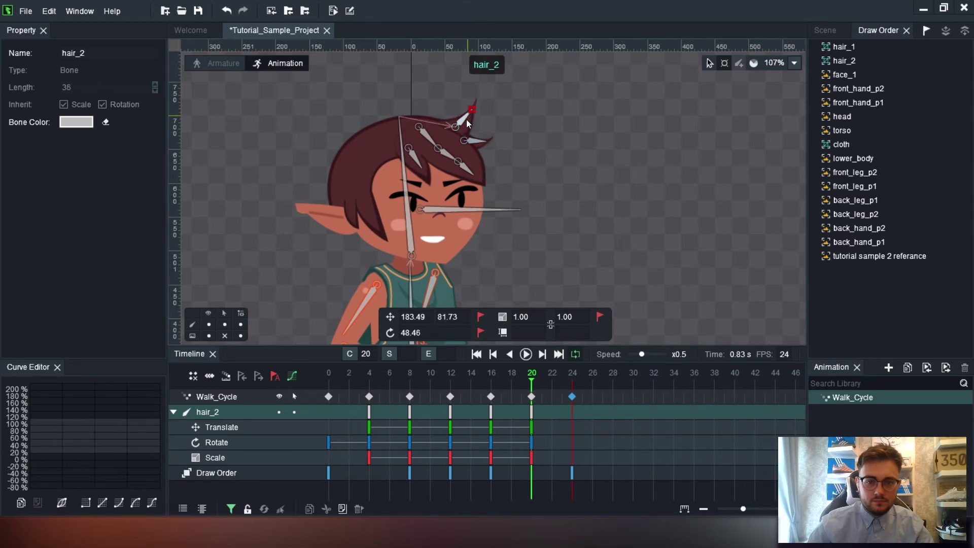
pyautogui.moveTo(533, 382); pyautogui.dragTo(320, 415)
# Play and stop the Walk_Cycle preview twice to check the hair motion.
pyautogui.scroll(-2, 489, 167)
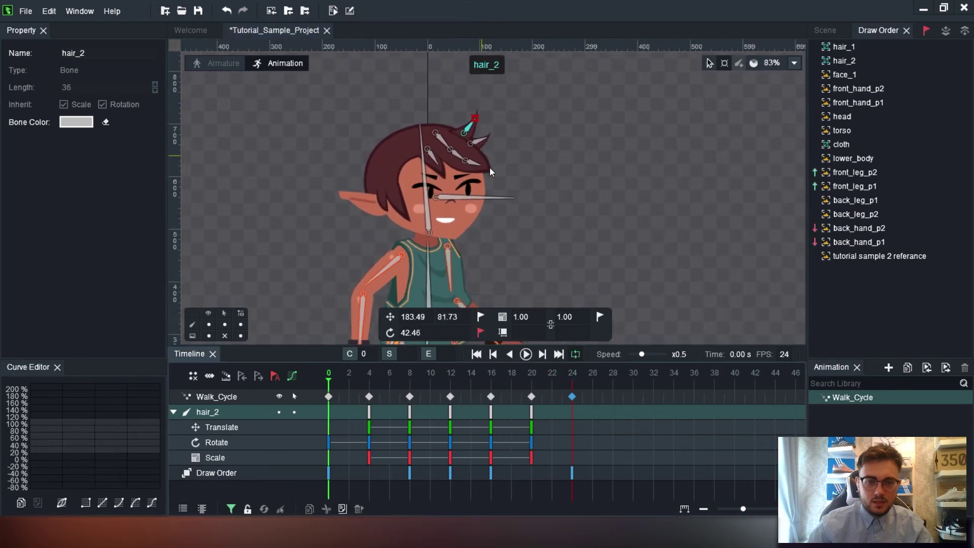
pyautogui.click(533, 354)
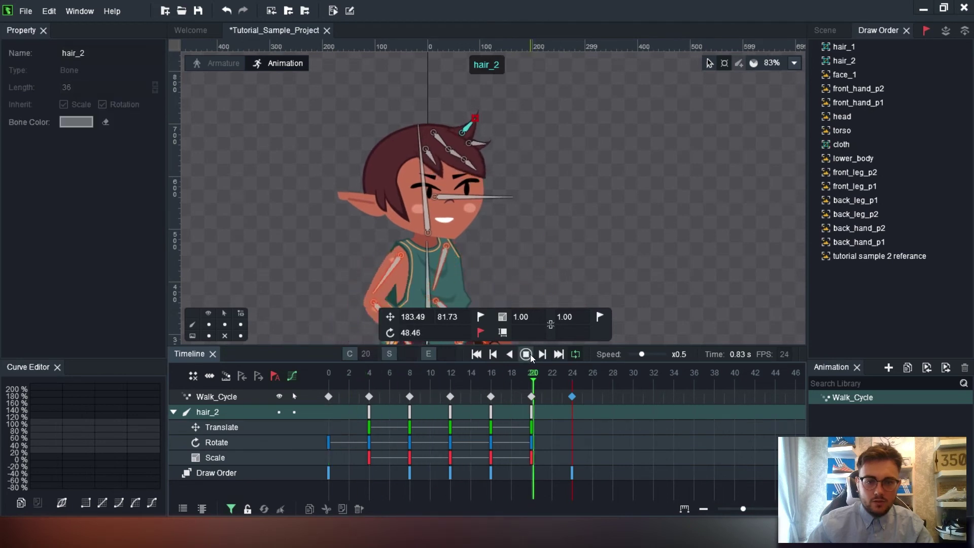
pyautogui.click(530, 354)
pyautogui.click(530, 354)
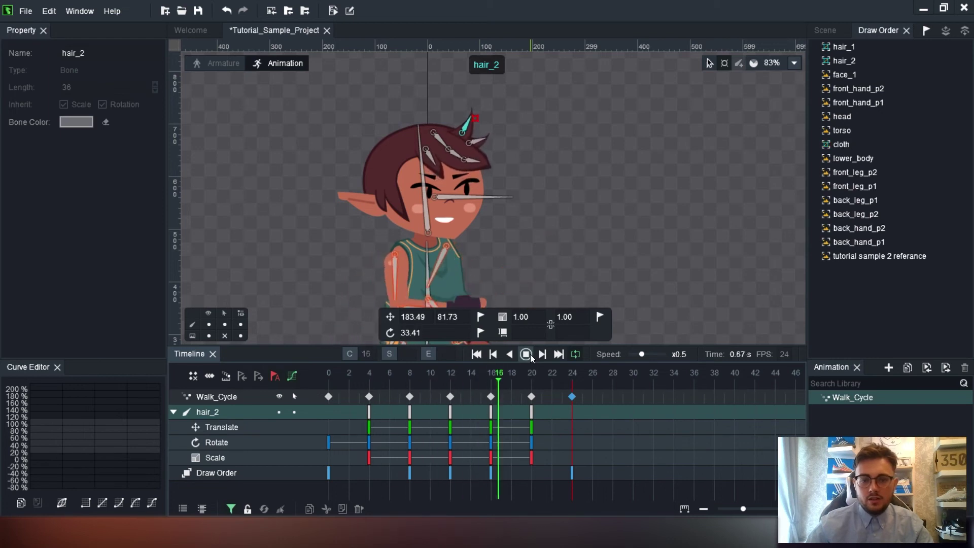
pyautogui.click(531, 354)
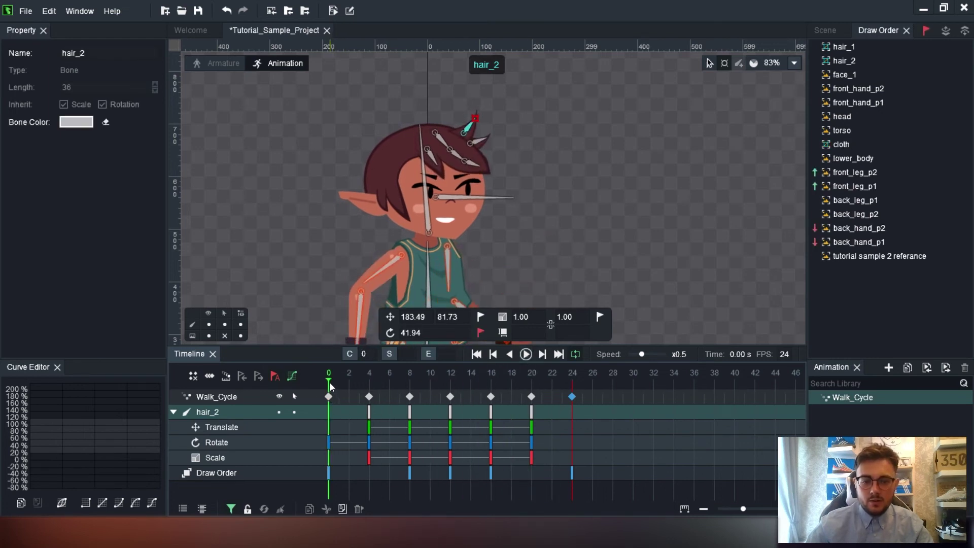
# Copy hair_2's frame-0 keys to frame 24, adding a 42.46 rotation key.
pyautogui.moveTo(329, 383); pyautogui.dragTo(570, 408)
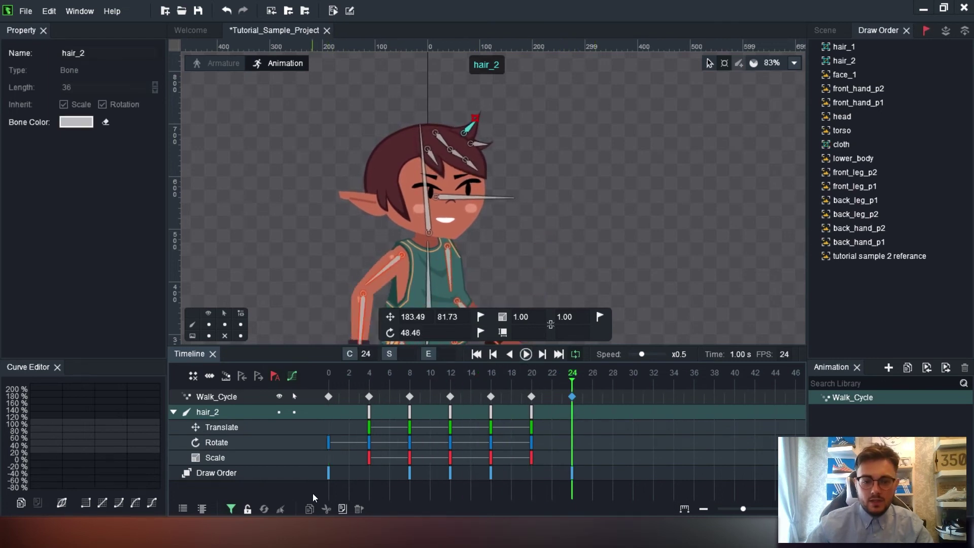
pyautogui.moveTo(312, 493); pyautogui.dragTo(312, 402)
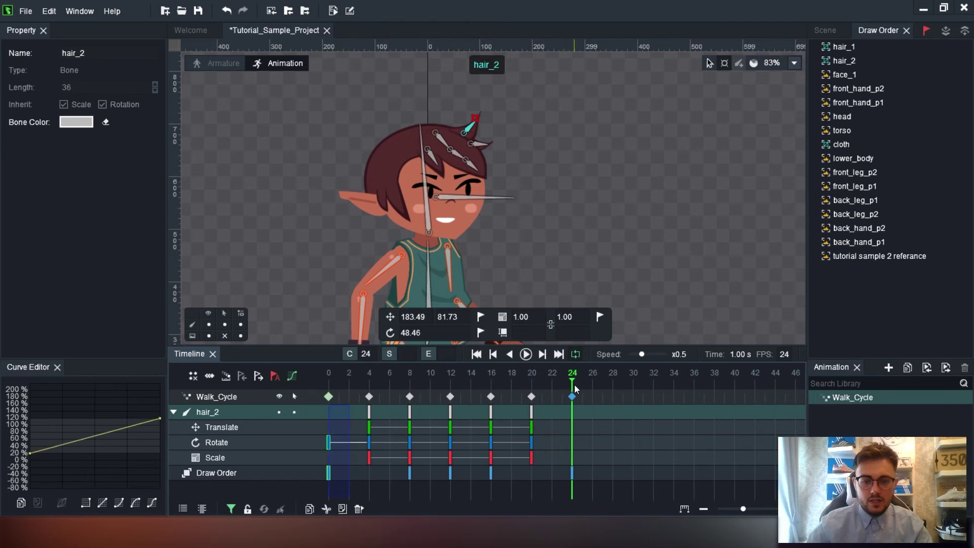
pyautogui.moveTo(576, 388)
pyautogui.mouseDown()
pyautogui.moveTo(582, 384)
pyautogui.moveTo(415, 379)
pyautogui.moveTo(570, 386)
pyautogui.mouseUp()
pyautogui.hotkey('ctrl', 'v')
pyautogui.click(589, 412)
# At frame 0, rotate the cloth5 tail tip for the starting pose.
pyautogui.scroll(-5, 513, 203)
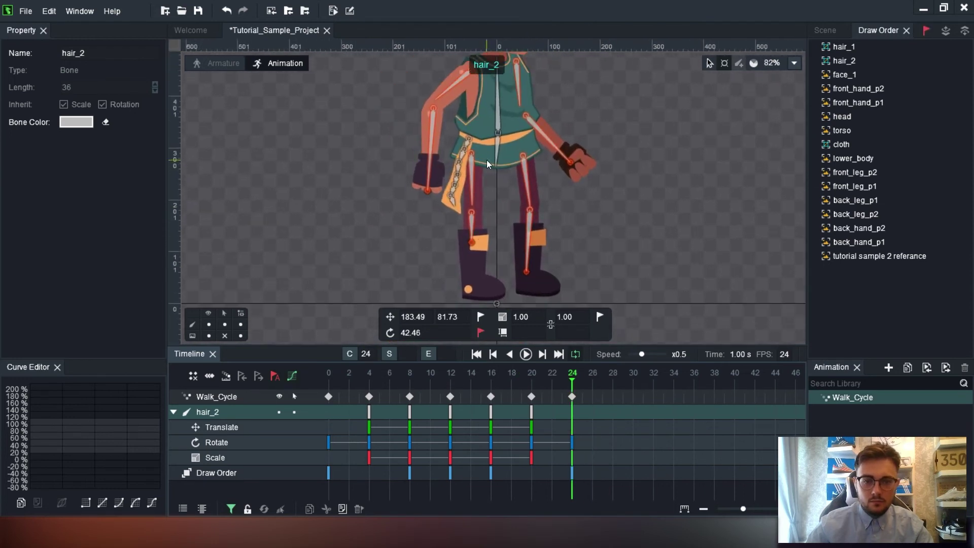
pyautogui.scroll(2, 486, 160)
pyautogui.click(459, 139)
pyautogui.scroll(2, 455, 132)
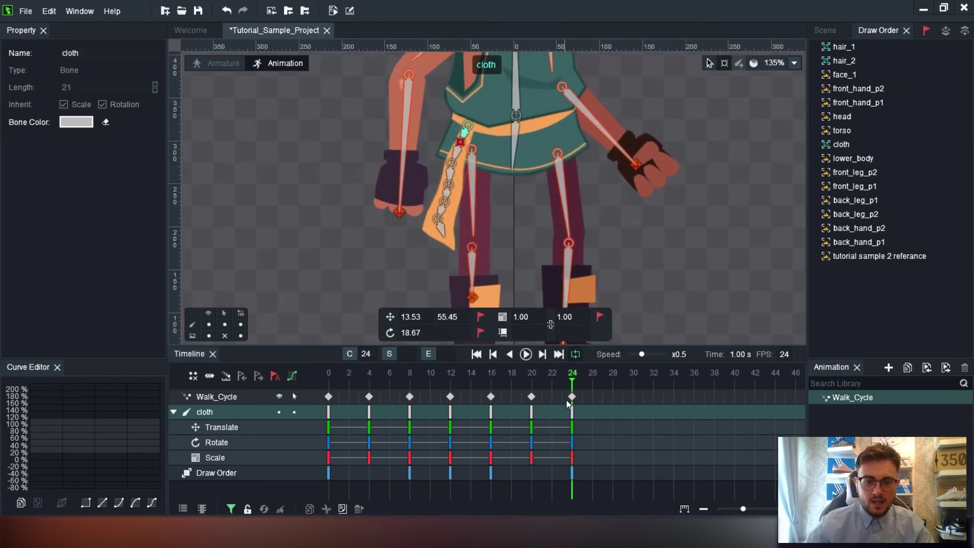
pyautogui.moveTo(571, 384); pyautogui.dragTo(327, 382)
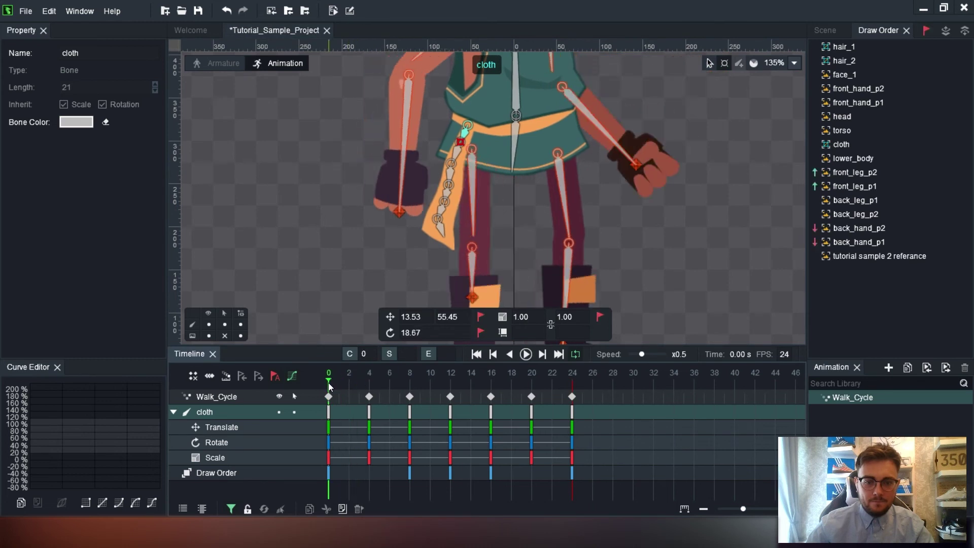
pyautogui.scroll(1, 447, 139)
pyautogui.click(432, 253)
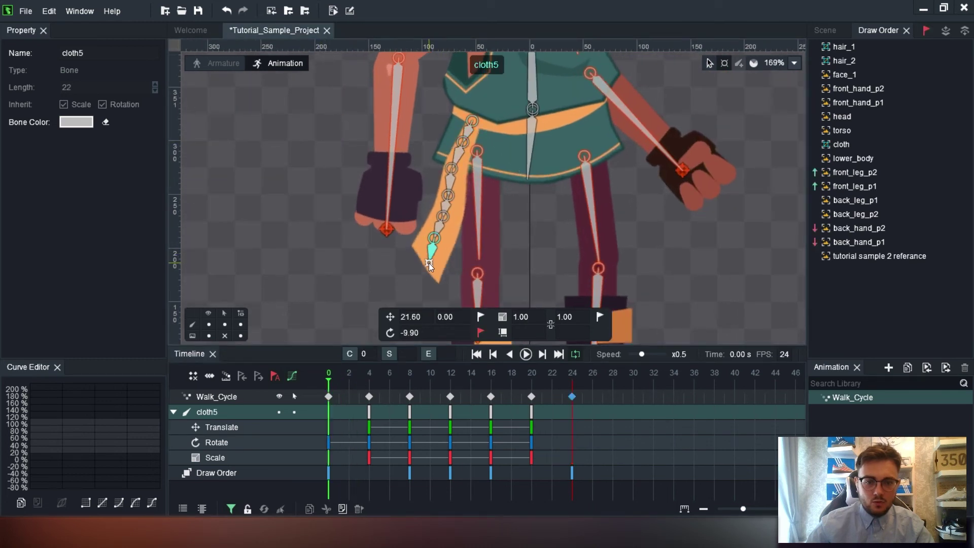
pyautogui.moveTo(429, 264); pyautogui.dragTo(421, 260)
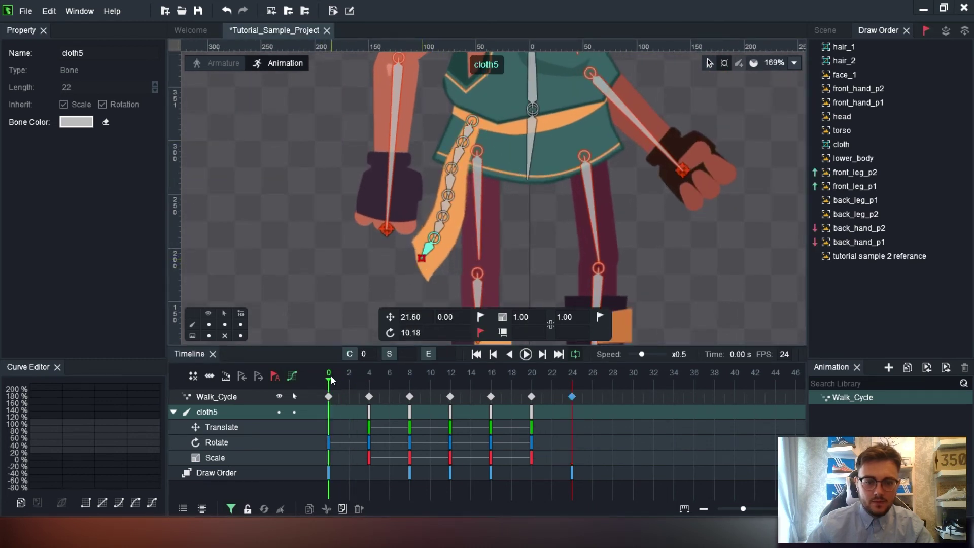
# Pose the cloth tail at frame 4 by rotating cloth5, cloth4, cloth3 and cloth1.
pyautogui.moveTo(331, 381); pyautogui.dragTo(369, 382)
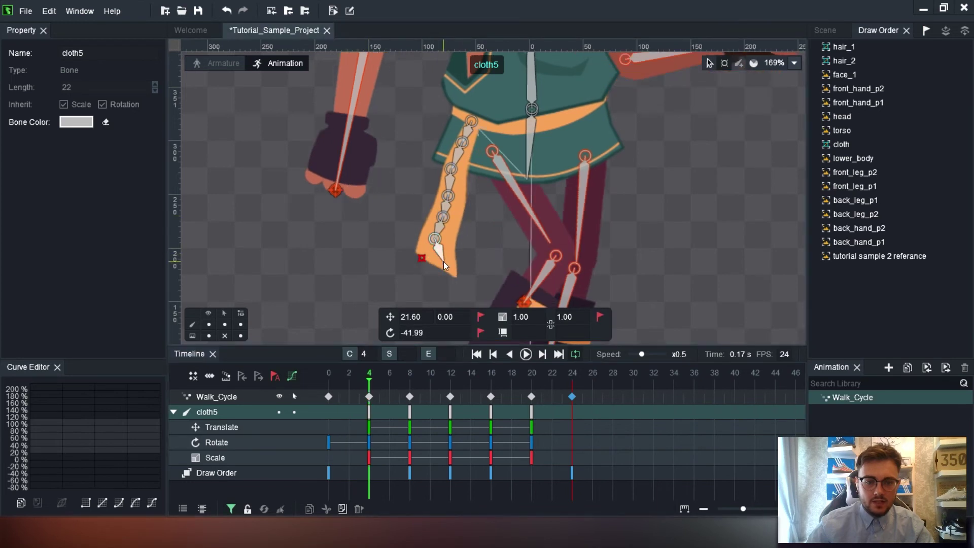
pyautogui.moveTo(419, 261); pyautogui.dragTo(438, 213)
pyautogui.click(442, 211)
pyautogui.moveTo(454, 162); pyautogui.dragTo(448, 184)
pyautogui.moveTo(372, 381); pyautogui.dragTo(409, 384)
# Pose the cloth tail at frame 8 by rotating cloth5, cloth4, cloth2, cloth1 and the top cloth bone.
pyautogui.click(438, 258)
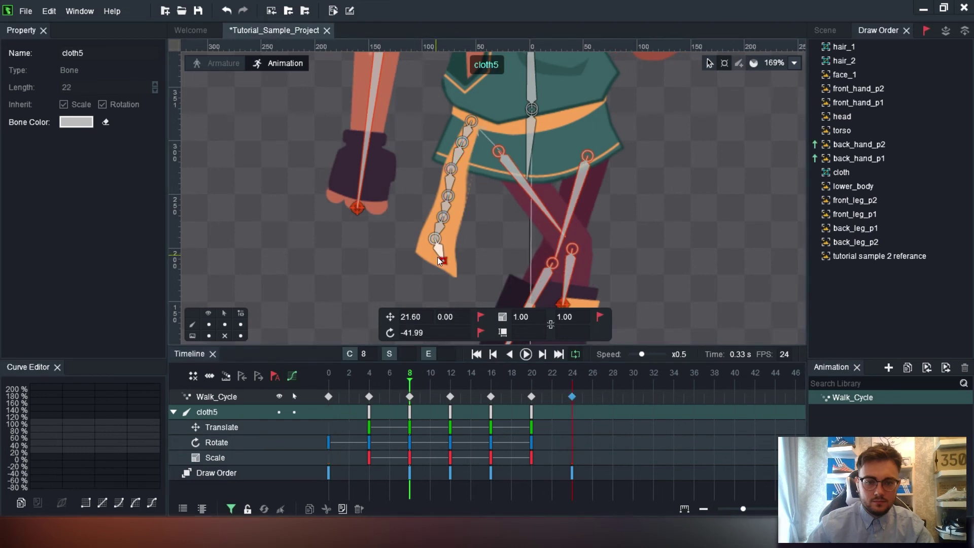
pyautogui.moveTo(437, 256); pyautogui.dragTo(443, 193)
pyautogui.click(445, 203)
pyautogui.click(453, 186)
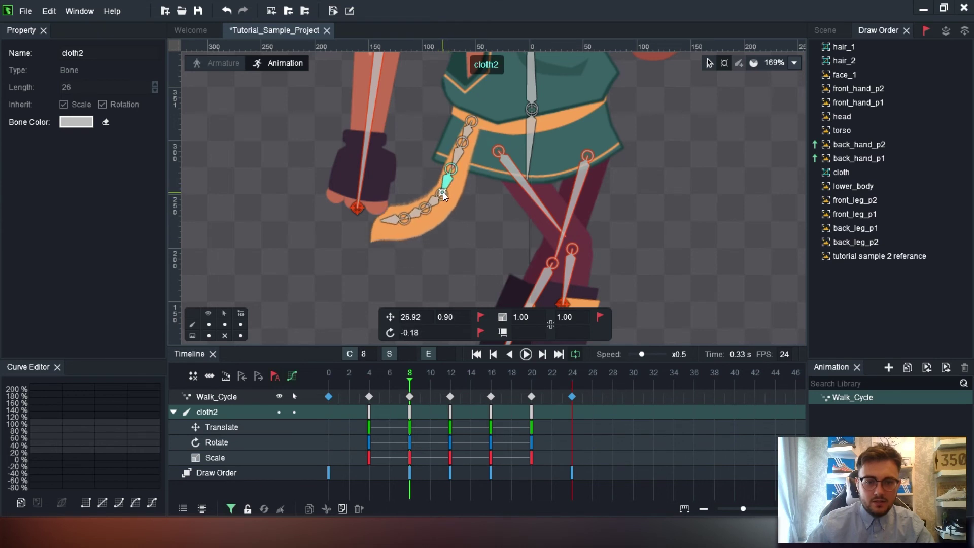
pyautogui.keyDown('ctrl'); pyautogui.click(451, 164); pyautogui.keyUp('ctrl')
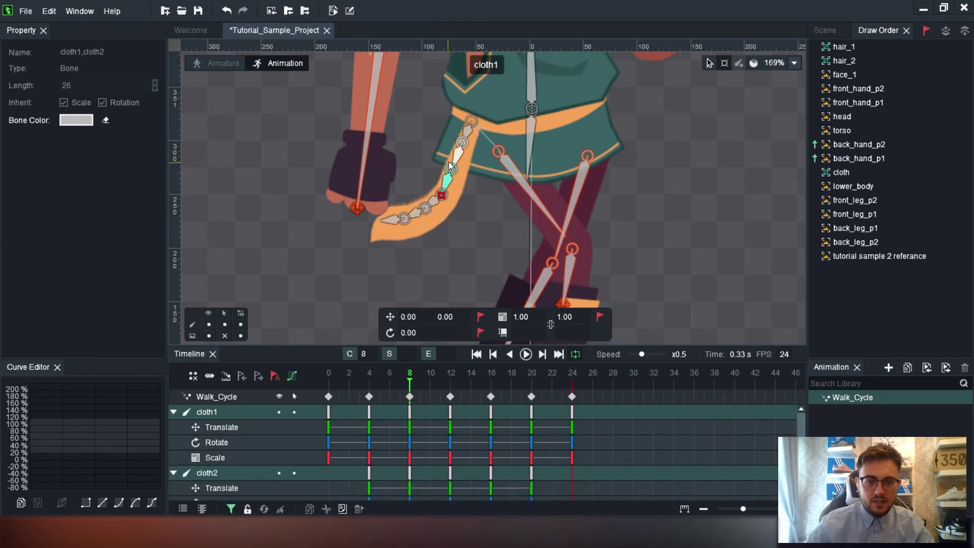
pyautogui.click(449, 162)
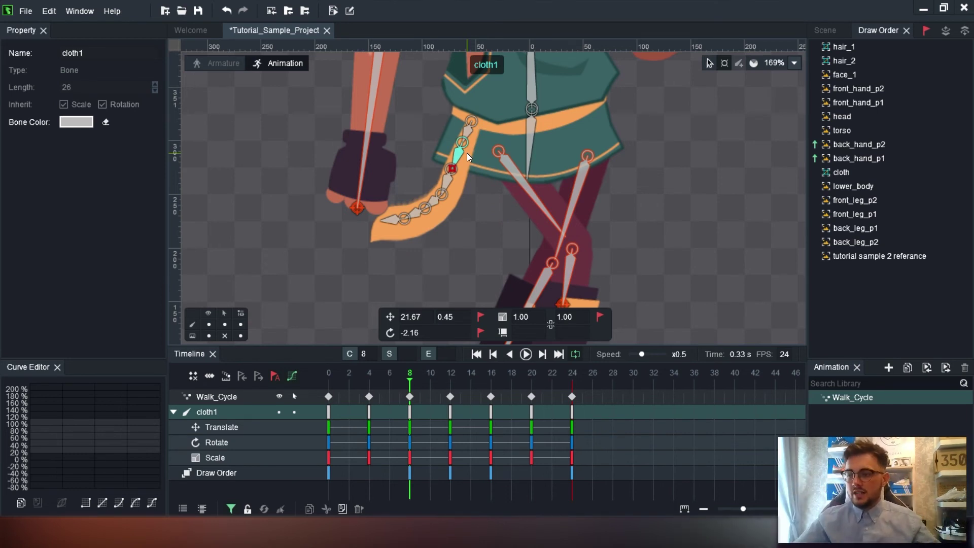
pyautogui.moveTo(450, 166); pyautogui.dragTo(462, 142)
pyautogui.click(469, 135)
pyautogui.moveTo(409, 385)
pyautogui.mouseDown()
pyautogui.moveTo(342, 384)
pyautogui.moveTo(477, 386)
pyautogui.moveTo(365, 385)
pyautogui.moveTo(431, 385)
pyautogui.moveTo(444, 397)
pyautogui.moveTo(368, 398)
pyautogui.mouseUp()
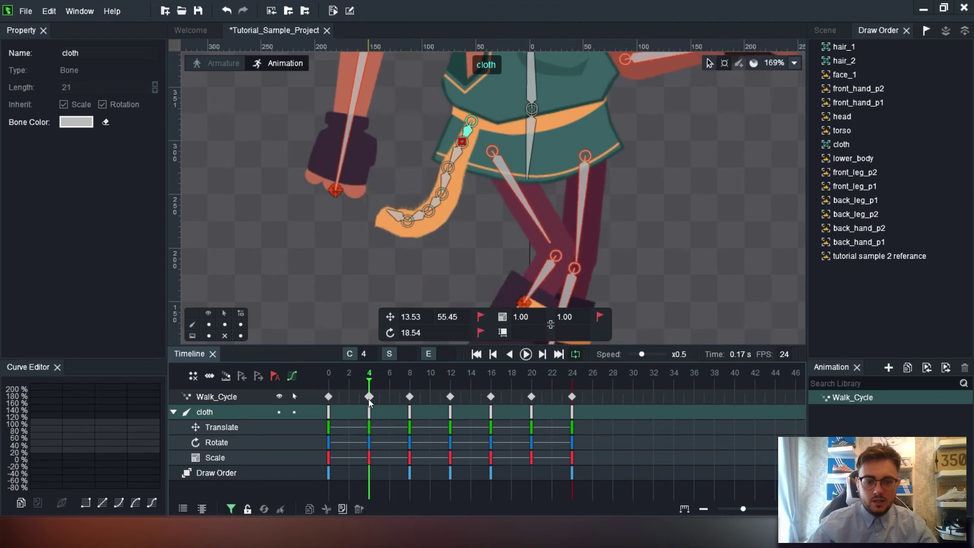
# At frame 16, rotate cloth4 and cloth5 to swing the lower tail.
pyautogui.moveTo(388, 469)
pyautogui.mouseDown()
pyautogui.moveTo(354, 380)
pyautogui.moveTo(448, 380)
pyautogui.mouseUp()
pyautogui.click(450, 381)
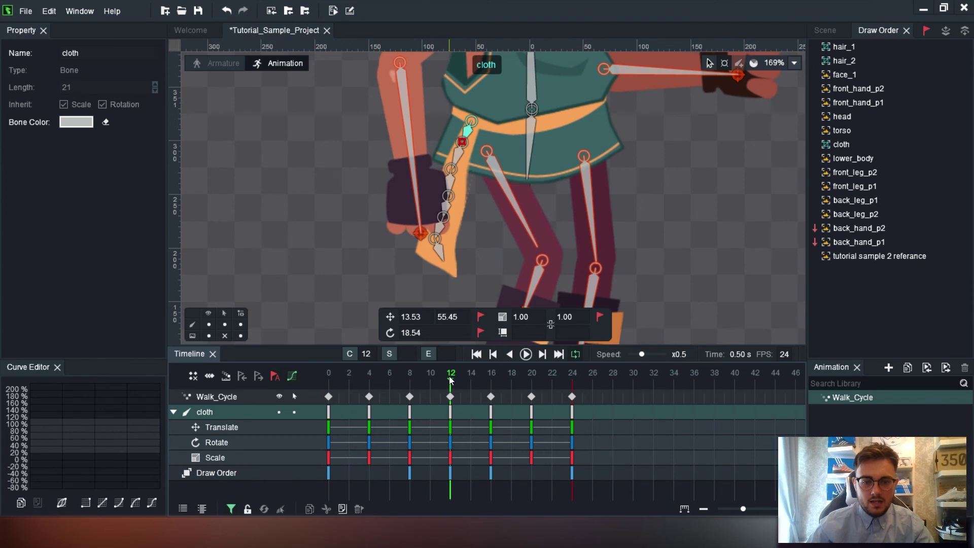
pyautogui.click(491, 380)
pyautogui.click(446, 259)
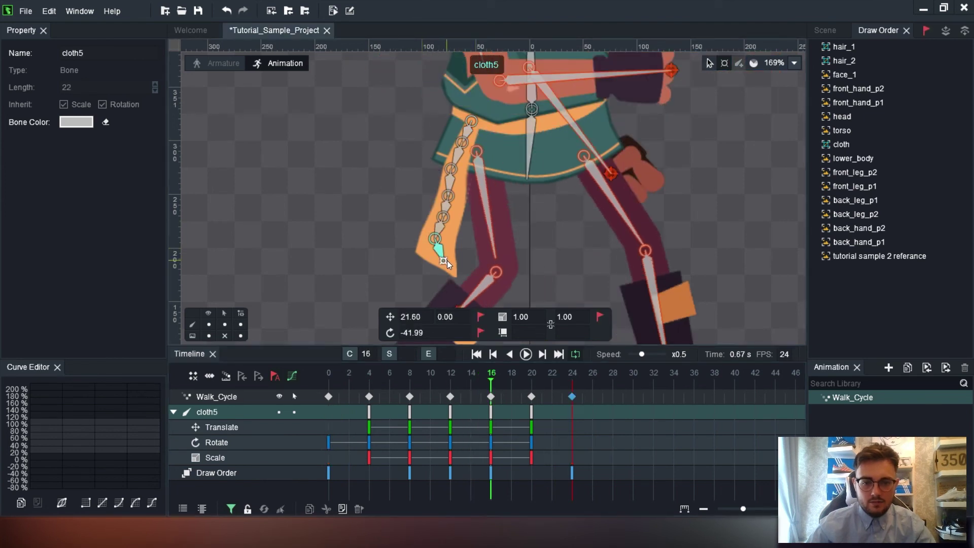
pyautogui.click(442, 230)
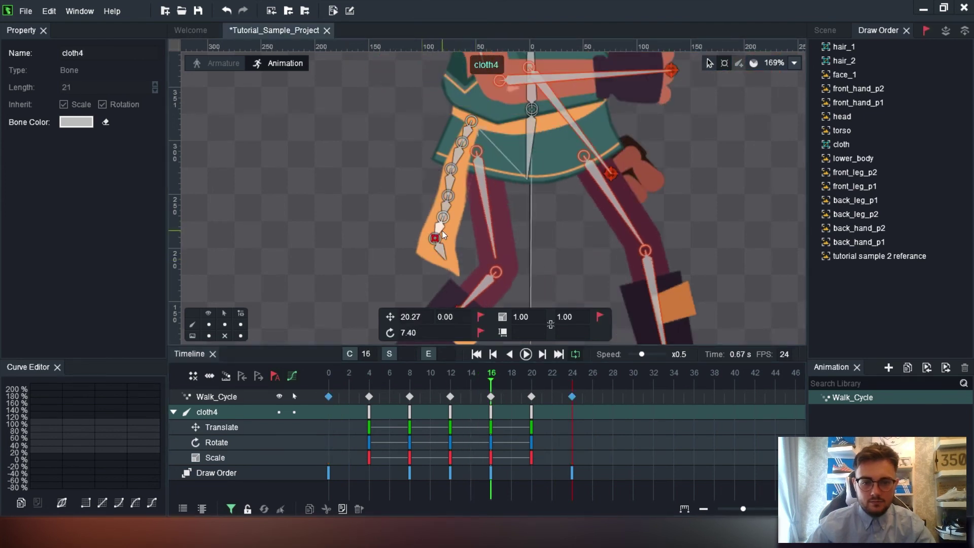
pyautogui.keyDown('ctrl'); pyautogui.click(445, 237); pyautogui.keyUp('ctrl')
pyautogui.moveTo(437, 233); pyautogui.dragTo(453, 198)
# Finish the frame-16 pose by rotating cloth1, the top cloth bone and the cloth5 tip.
pyautogui.click(447, 209)
pyautogui.moveTo(456, 160); pyautogui.dragTo(456, 169)
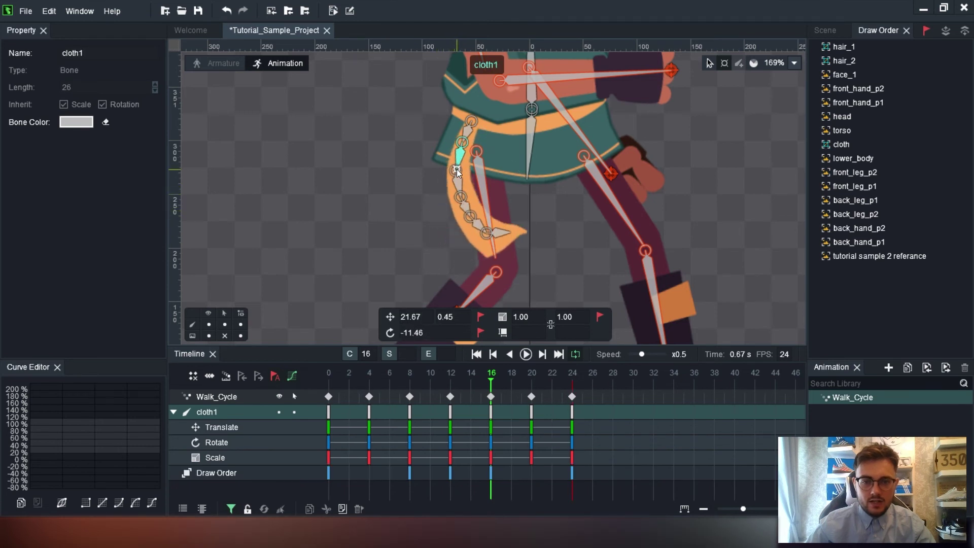
pyautogui.moveTo(465, 131); pyautogui.dragTo(468, 188)
pyautogui.click(486, 233)
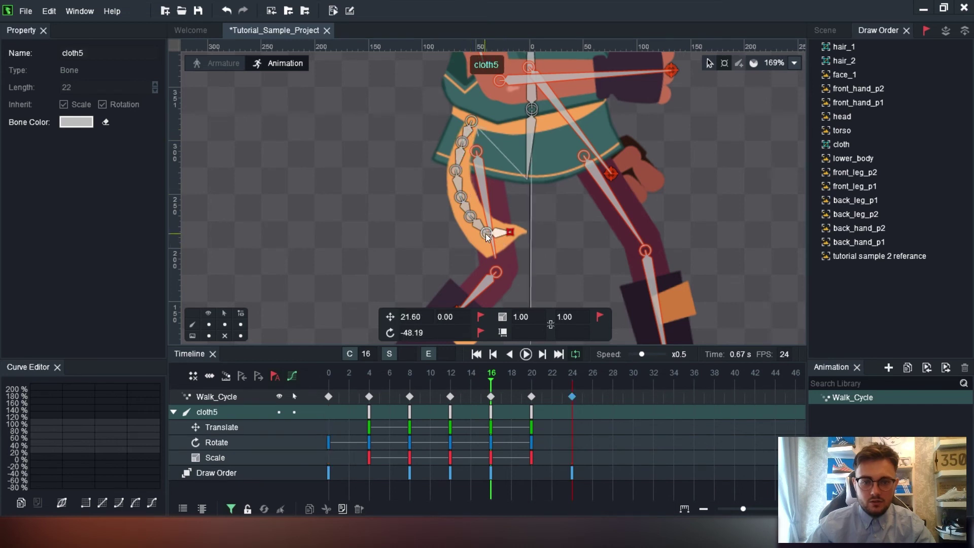
pyautogui.moveTo(508, 235); pyautogui.dragTo(477, 237)
pyautogui.click(476, 220)
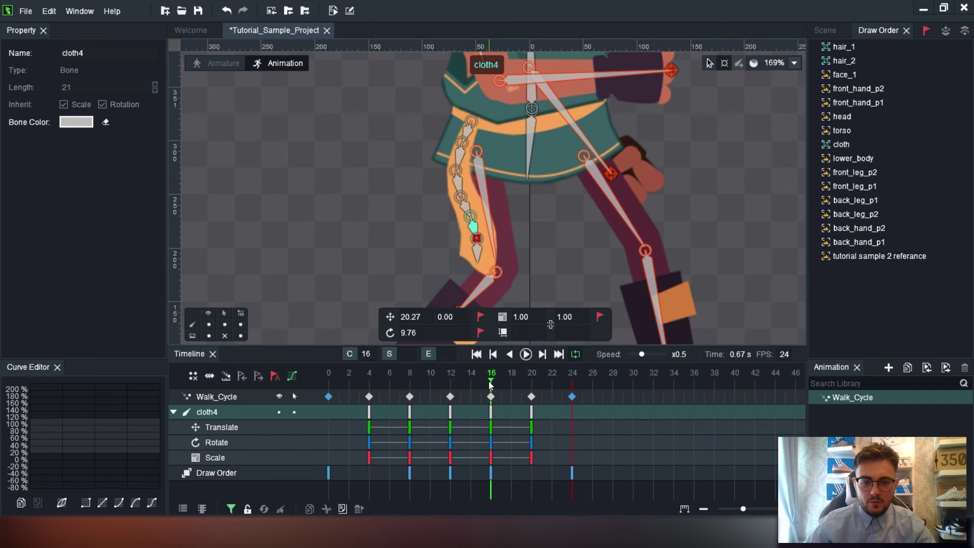
# Pose the cloth tail at frame 20, swinging the parent cloth, cloth2, cloth3 and cloth4.
pyautogui.moveTo(491, 383); pyautogui.dragTo(531, 386)
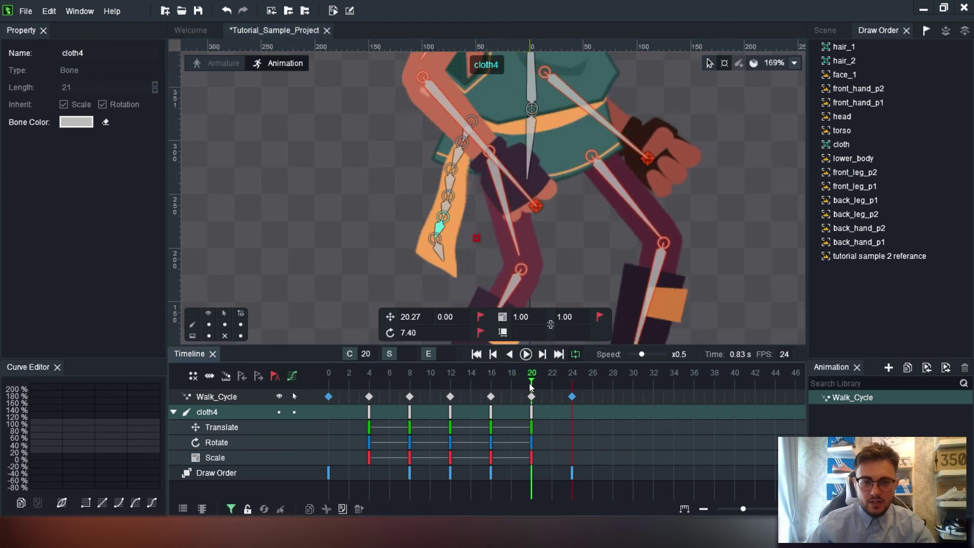
pyautogui.click(472, 128)
pyautogui.moveTo(463, 142); pyautogui.dragTo(480, 184)
pyautogui.click(482, 168)
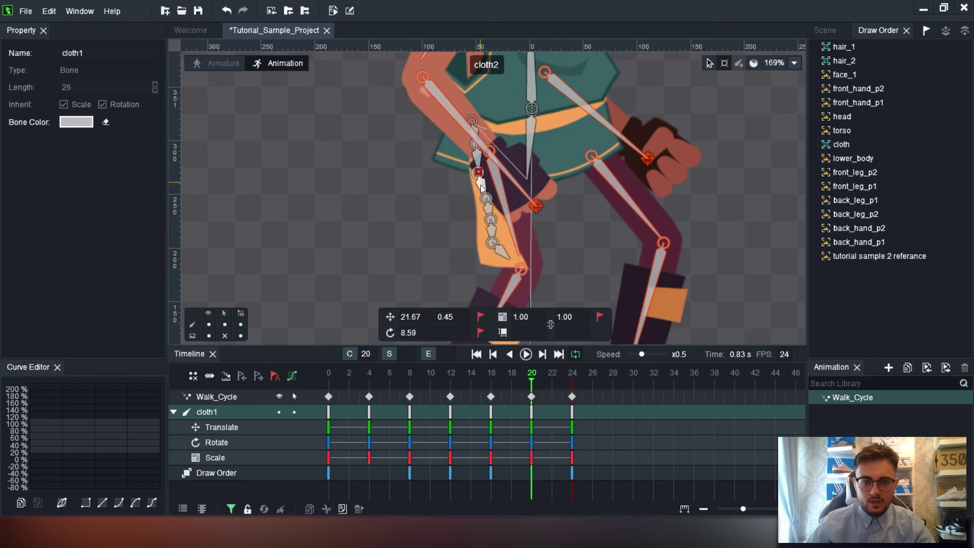
pyautogui.click(482, 199)
pyautogui.click(480, 202)
pyautogui.click(482, 198)
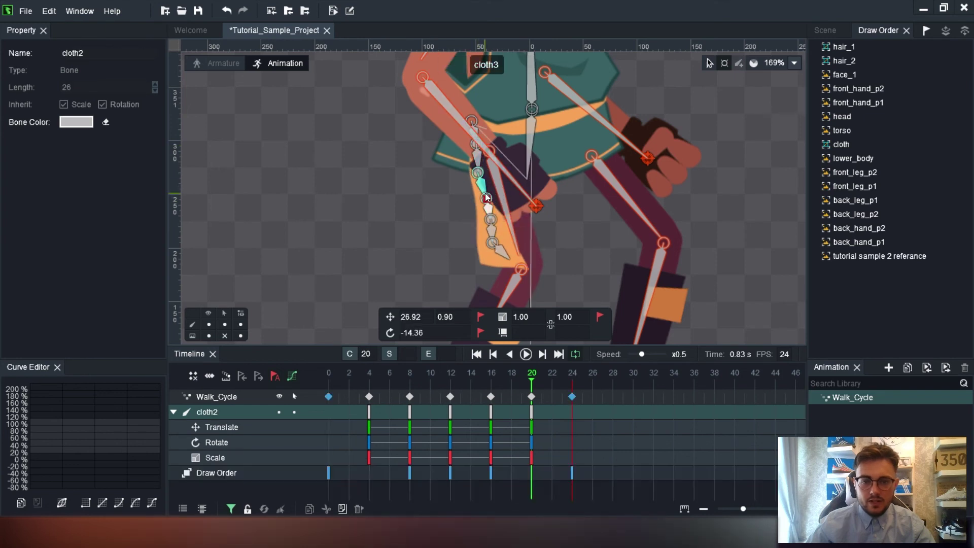
pyautogui.moveTo(483, 199); pyautogui.dragTo(452, 256)
pyautogui.click(473, 242)
pyautogui.click(473, 261)
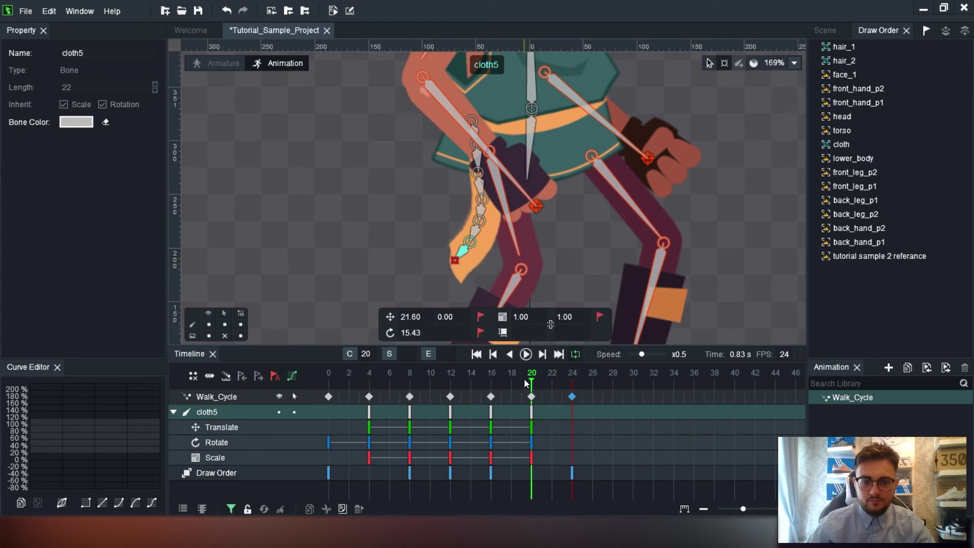
pyautogui.click(567, 381)
# Copy the cloth bones' frame-0 keys and paste them at frame 24.
pyautogui.click(568, 381)
pyautogui.moveTo(336, 495); pyautogui.dragTo(314, 384)
pyautogui.moveTo(568, 379)
pyautogui.mouseDown()
pyautogui.moveTo(549, 380)
pyautogui.moveTo(571, 383)
pyautogui.mouseUp()
pyautogui.hotkey('ctrl', 'v')
# Play the walk cycle with the spacebar, then stop it.
pyautogui.click(583, 404)
pyautogui.scroll(-5, 531, 286)
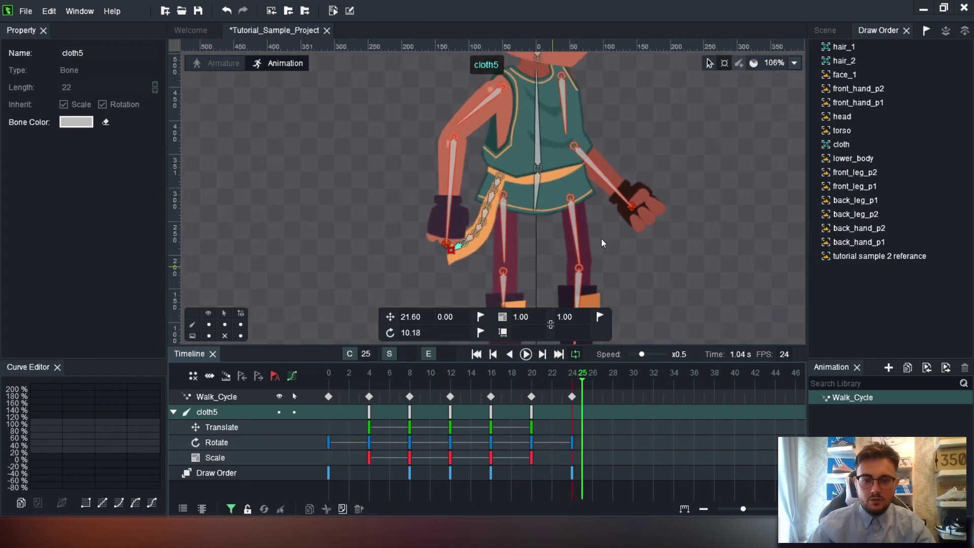
pyautogui.scroll(-2, 619, 219)
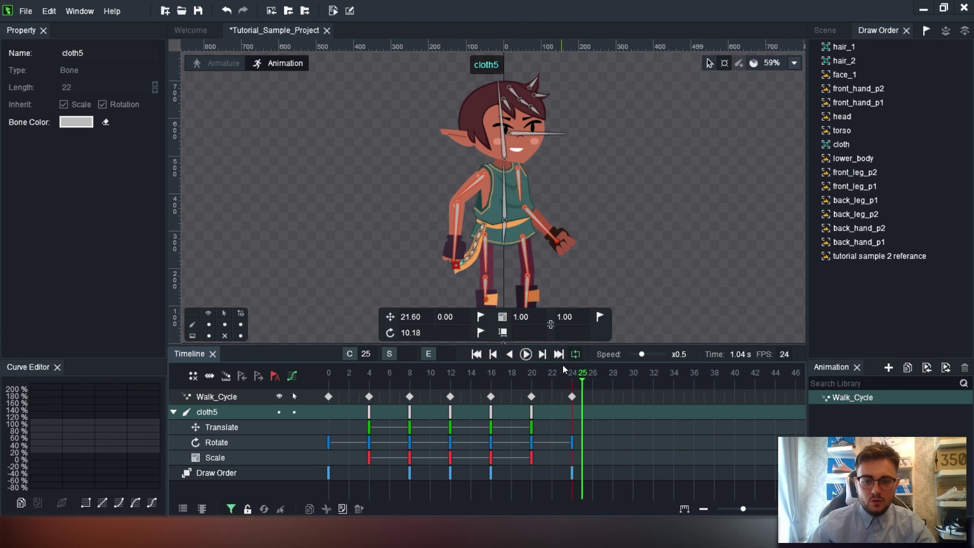
pyautogui.press('space')
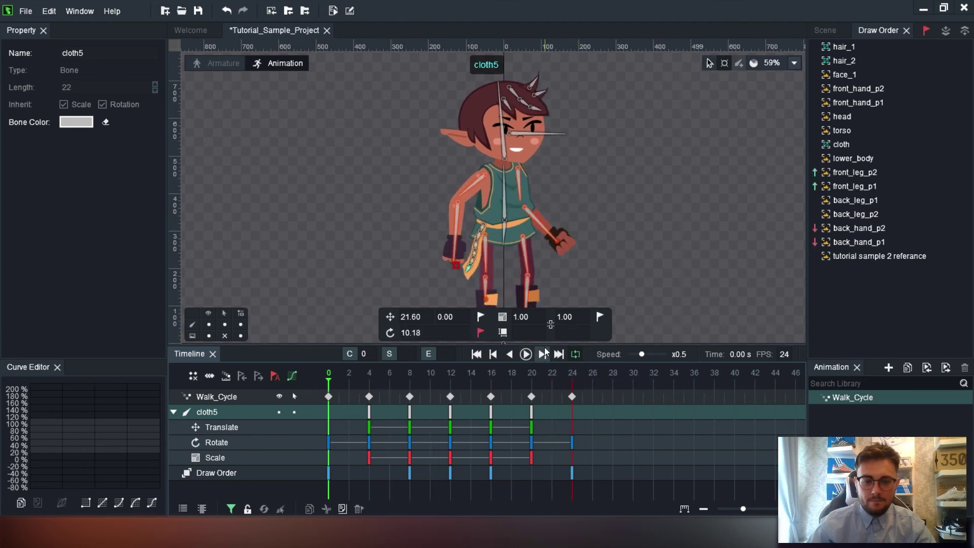
pyautogui.scroll(-1, 582, 258)
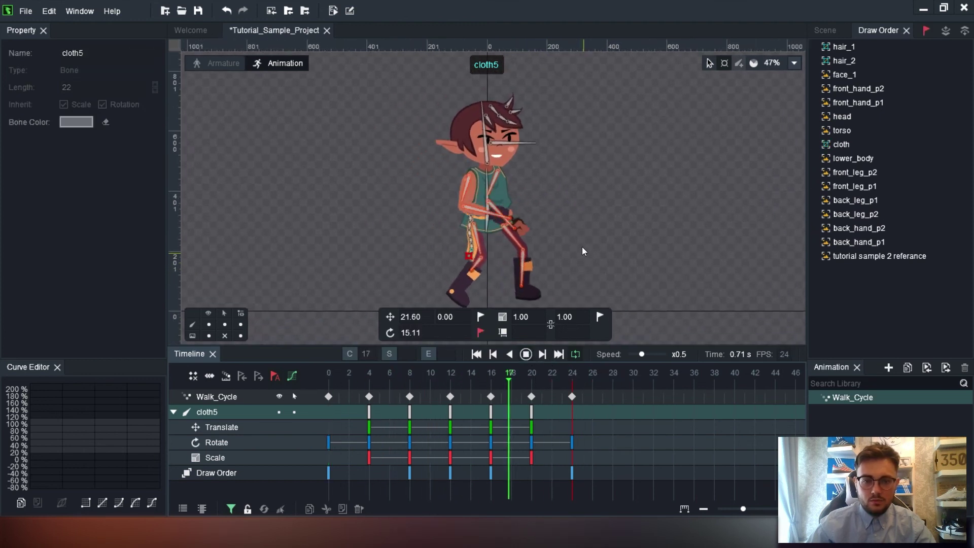
pyautogui.click(525, 353)
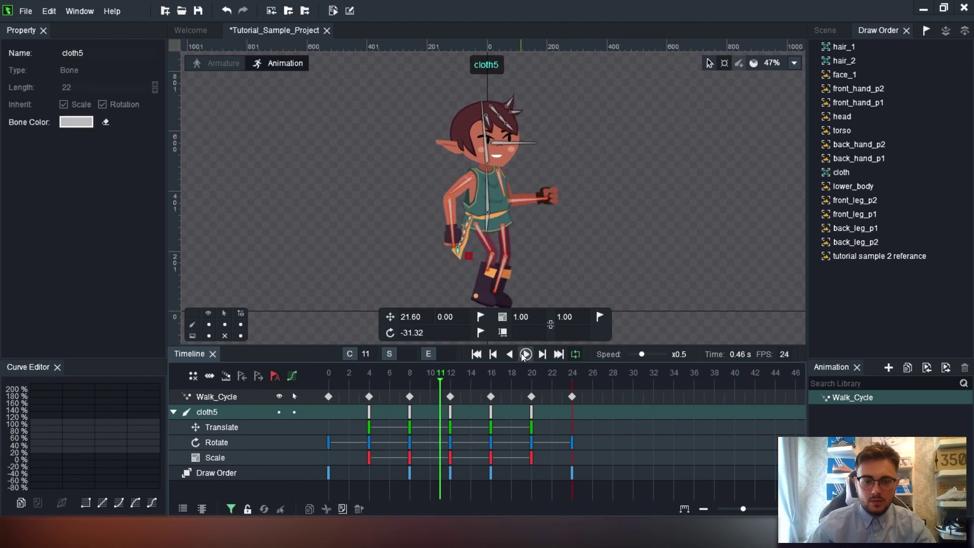
# Hide the bones, make them unselectable, and play the walk cycle preview again.
pyautogui.click(208, 325)
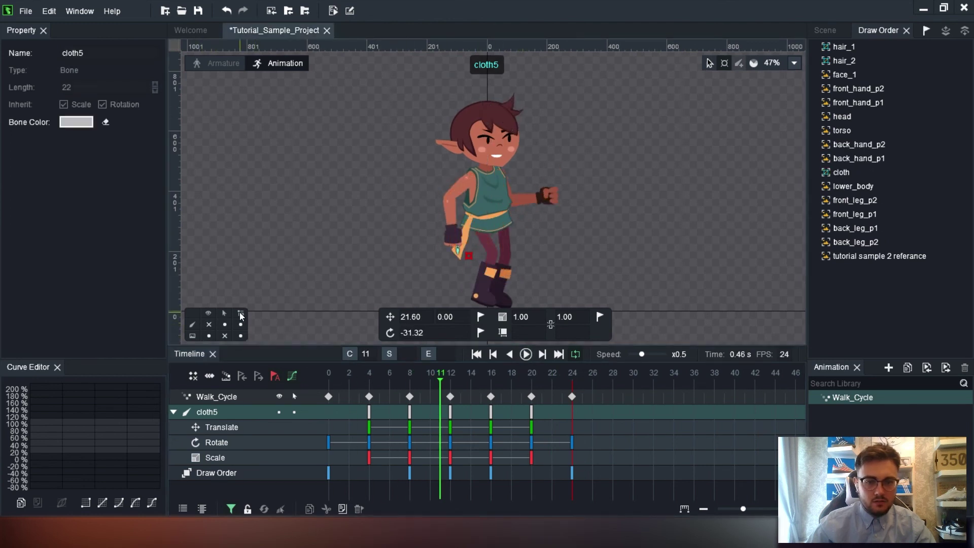
pyautogui.click(224, 324)
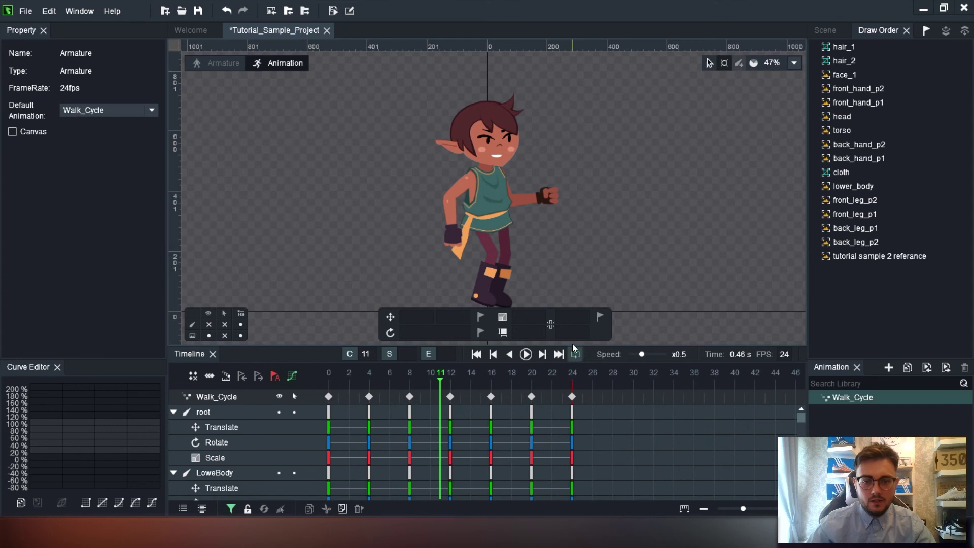
pyautogui.scroll(-1, 586, 272)
pyautogui.scroll(1, 566, 260)
pyautogui.click(527, 353)
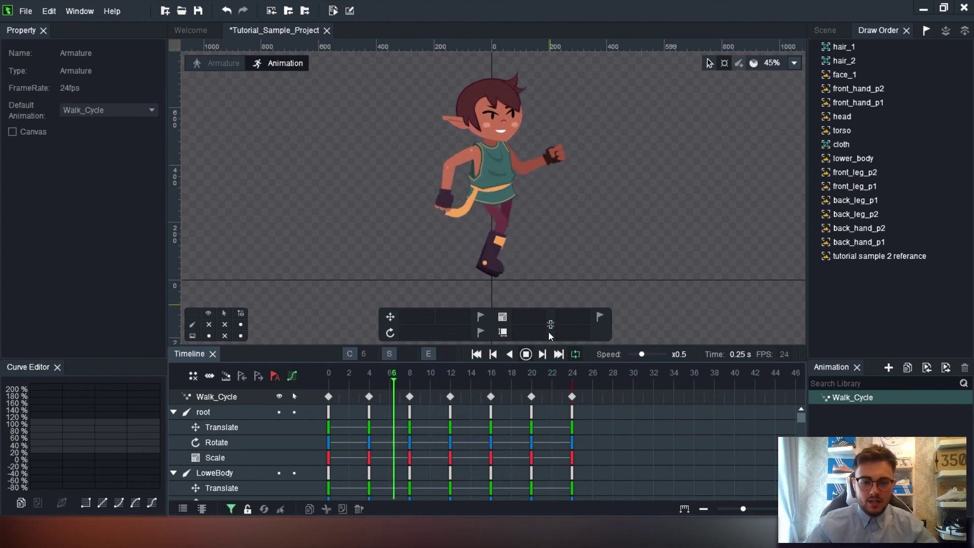
pyautogui.click(531, 355)
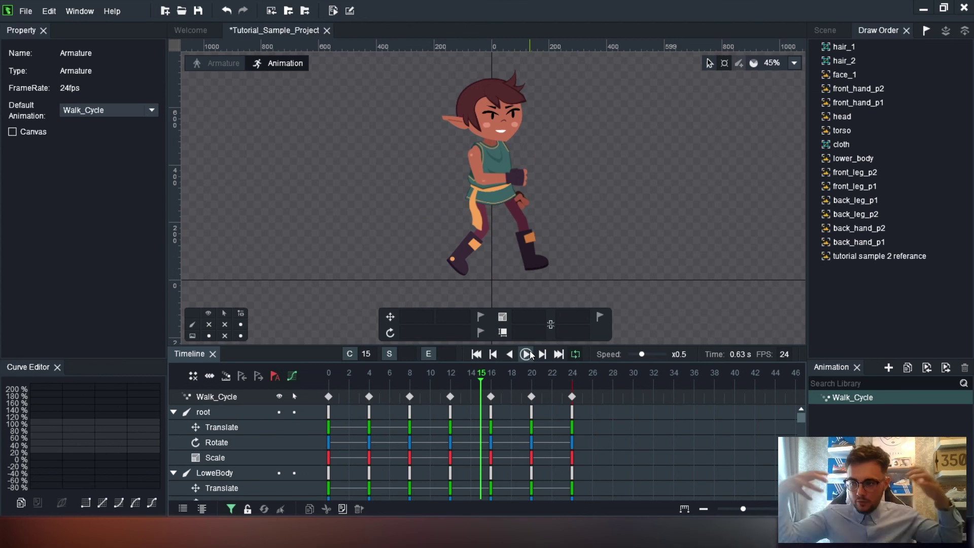
# Toggle between Armature and Animation mode, then return the playhead to frame 0.
pyautogui.click(214, 66)
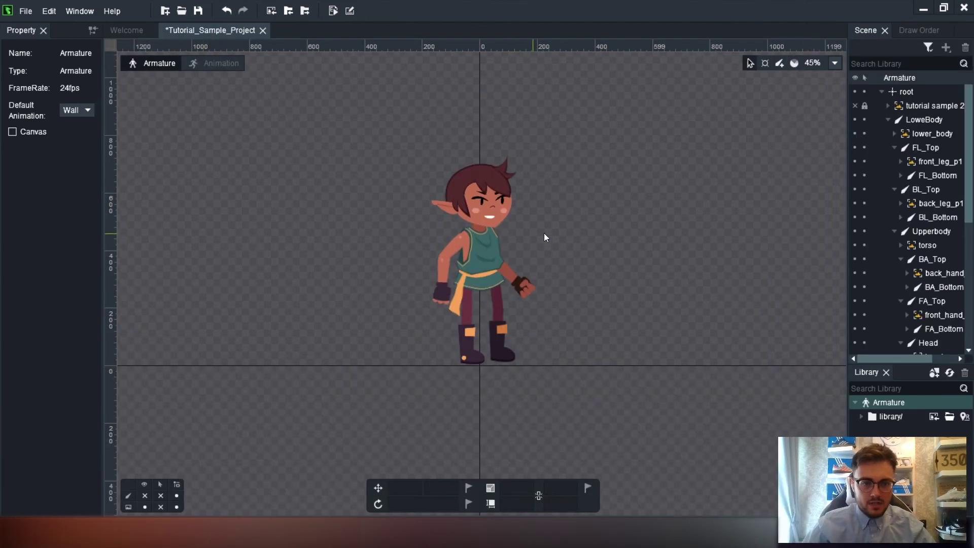
pyautogui.scroll(3, 547, 357)
pyautogui.scroll(2, 666, 340)
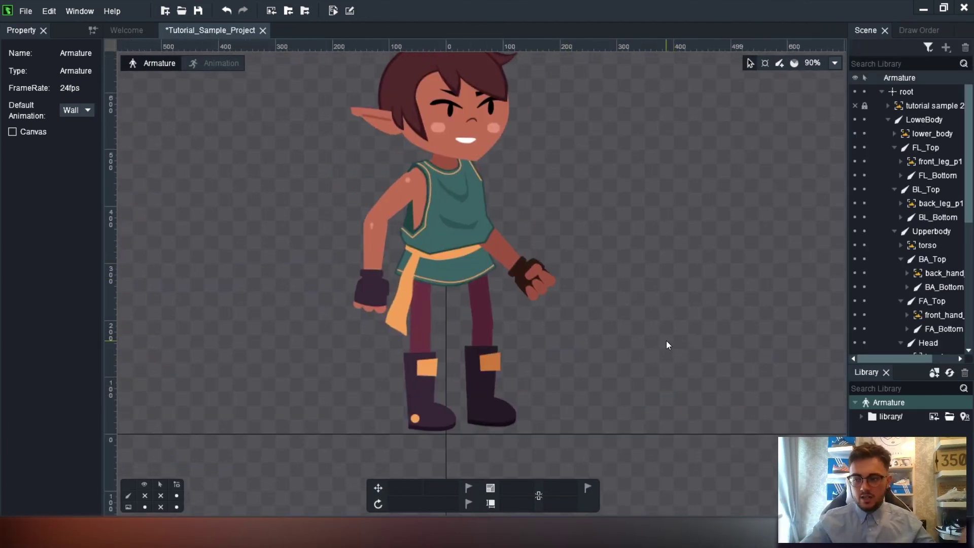
pyautogui.click(225, 62)
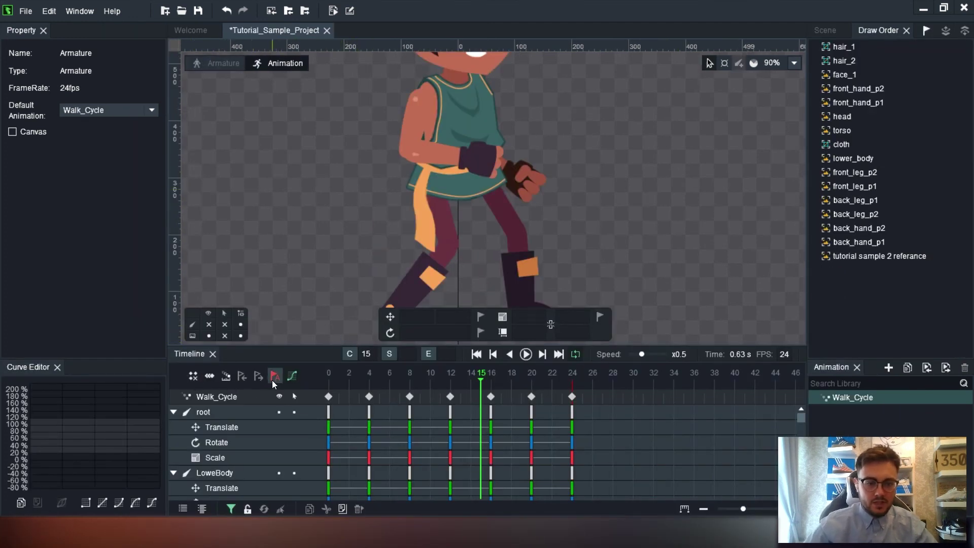
pyautogui.moveTo(475, 384); pyautogui.dragTo(308, 395)
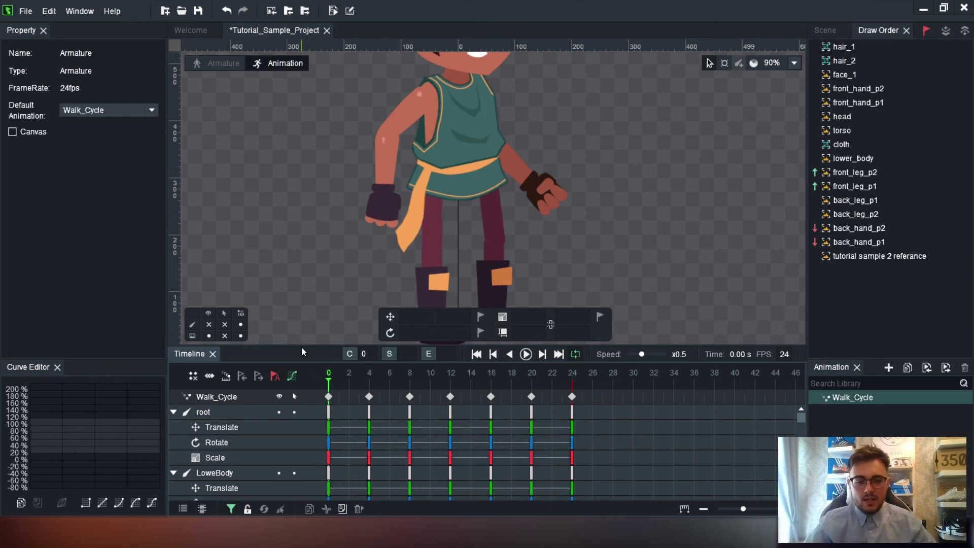
# Show the bone skeleton, select all bones, then select the Eyes bone.
pyautogui.scroll(-3, 600, 159)
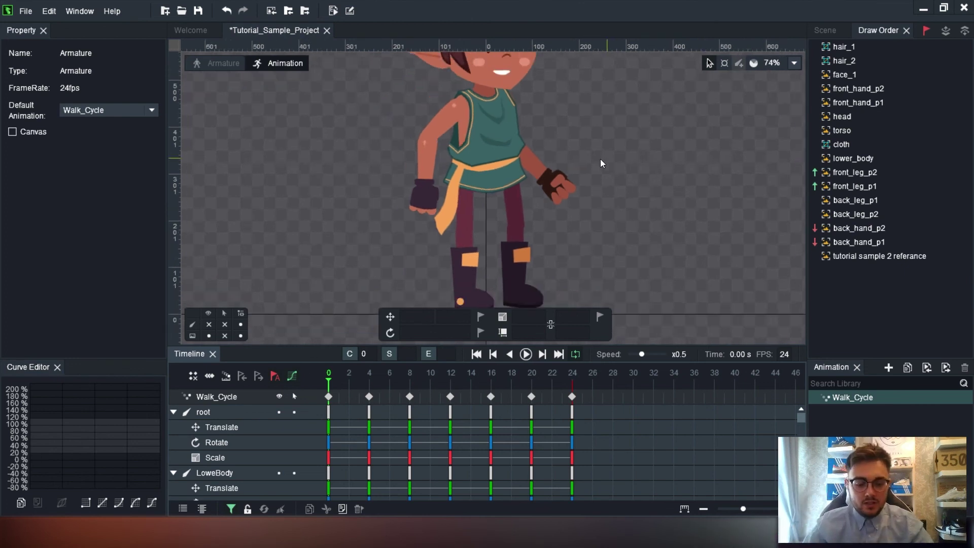
pyautogui.click(208, 324)
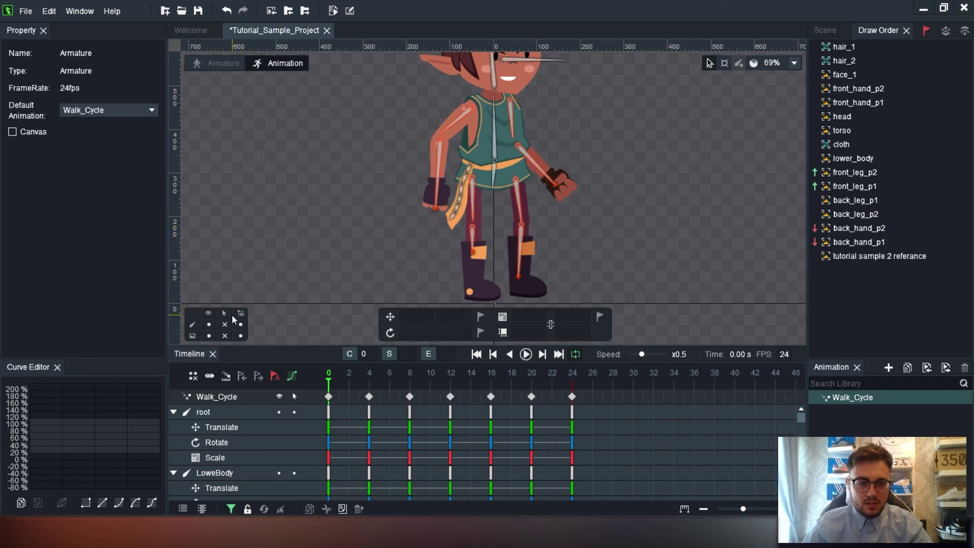
pyautogui.hotkey('ctrl', 'a')
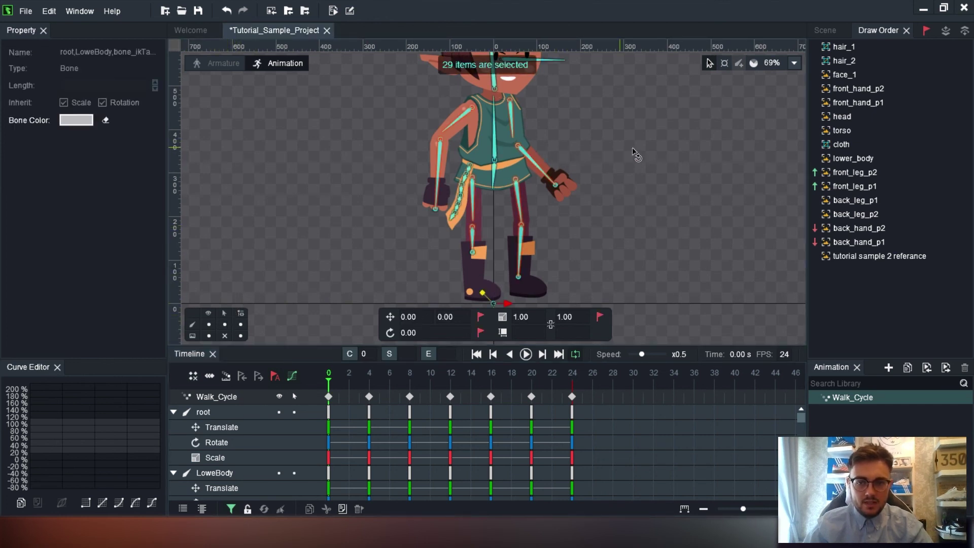
pyautogui.moveTo(549, 85); pyautogui.dragTo(524, 129, button='middle')
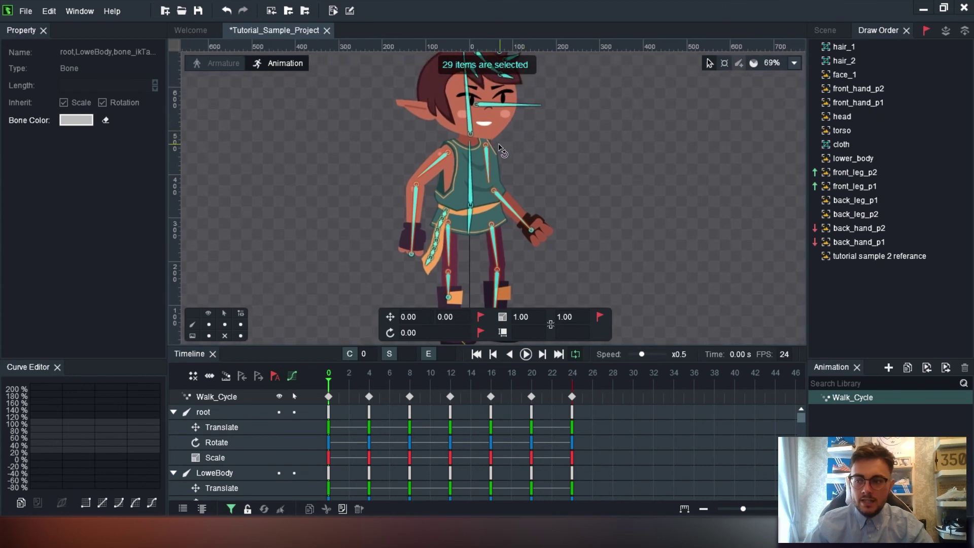
pyautogui.click(847, 46)
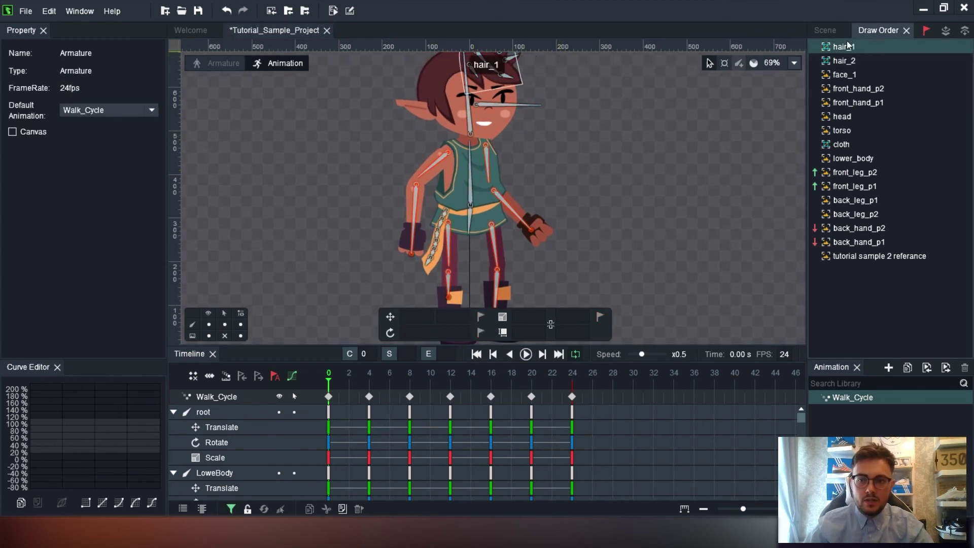
pyautogui.moveTo(846, 47)
pyautogui.mouseDown()
pyautogui.moveTo(838, 69)
pyautogui.moveTo(833, 45)
pyautogui.moveTo(861, 70)
pyautogui.moveTo(707, 99)
pyautogui.mouseUp()
pyautogui.click(530, 105)
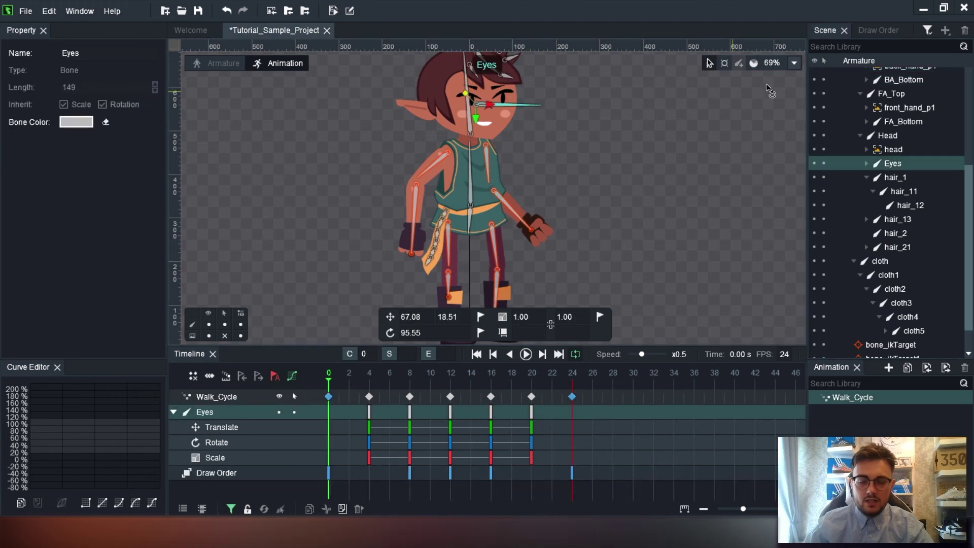
pyautogui.click(869, 33)
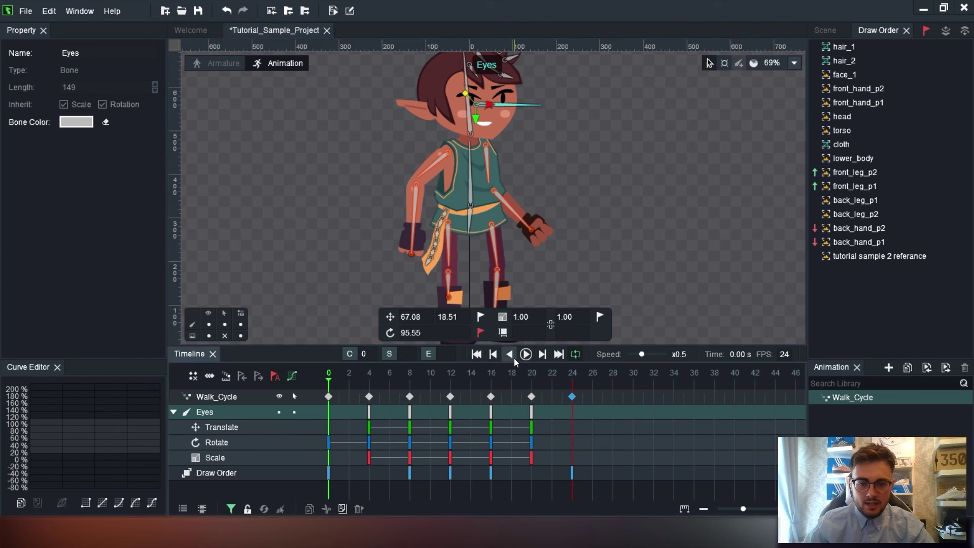
# Step back and forth between frame 0 and frame 24 to confirm matching poses.
pyautogui.click(543, 354)
pyautogui.click(557, 354)
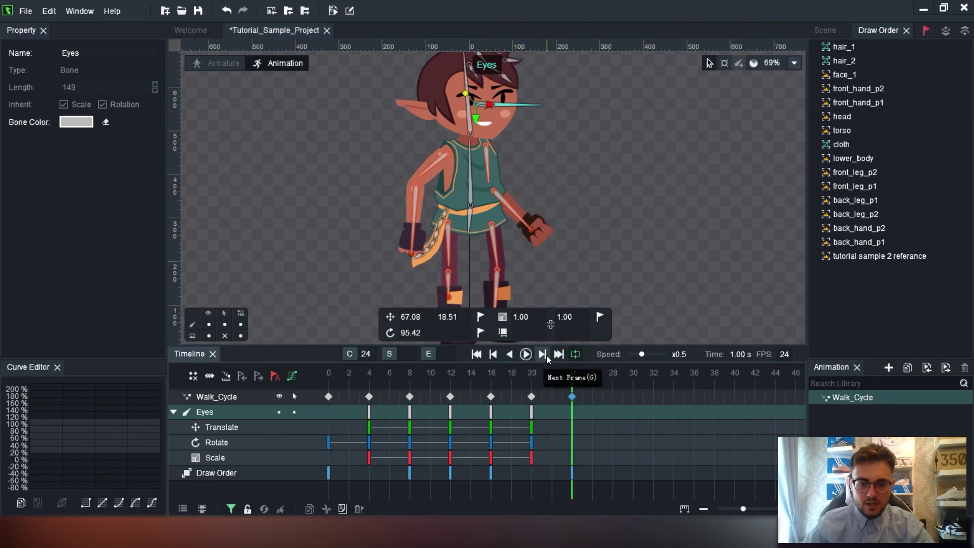
pyautogui.click(494, 355)
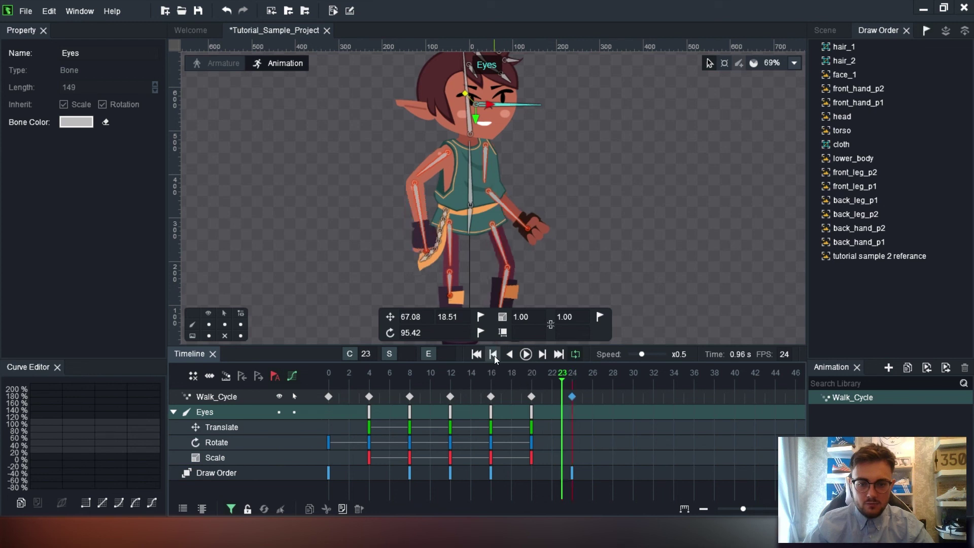
pyautogui.click(494, 355)
pyautogui.click(494, 355)
pyautogui.click(494, 355)
pyautogui.click(477, 355)
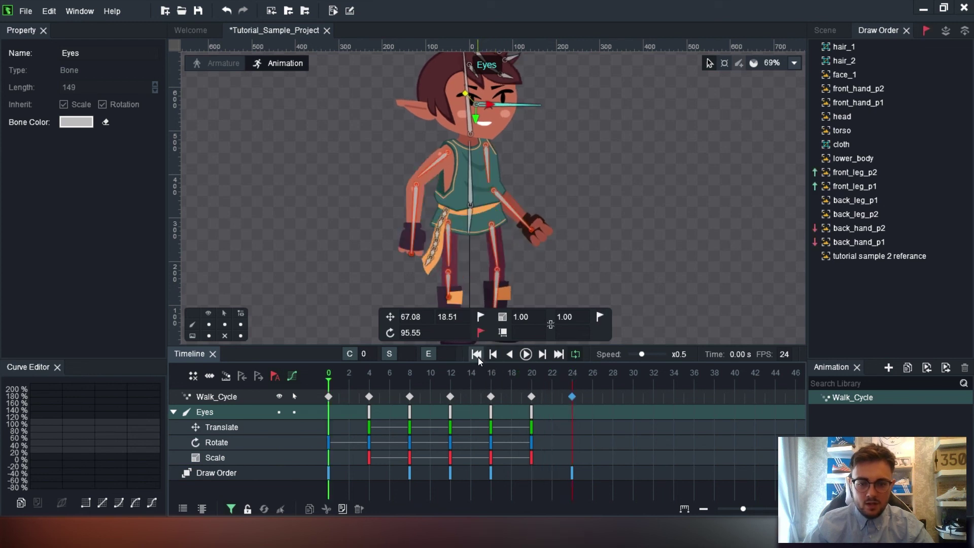
pyautogui.click(542, 354)
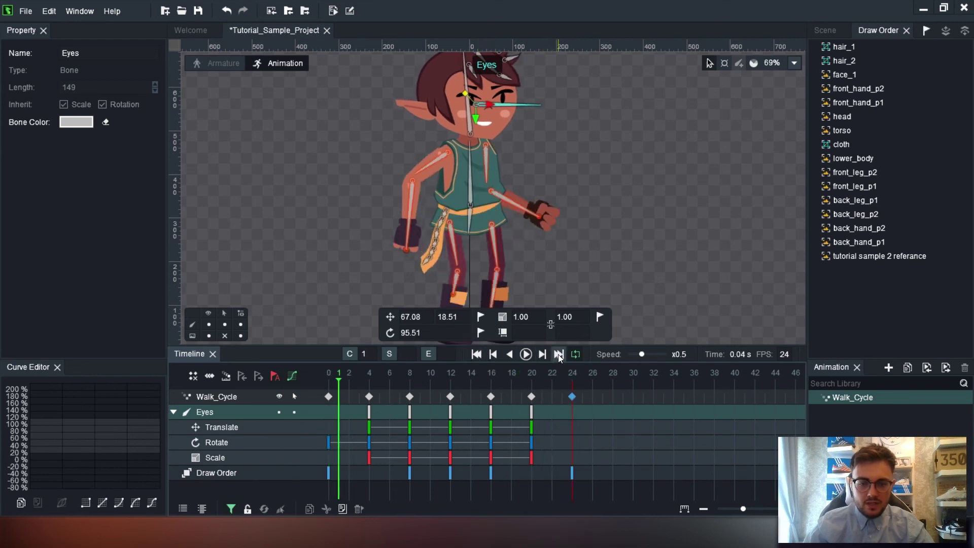
pyautogui.click(559, 354)
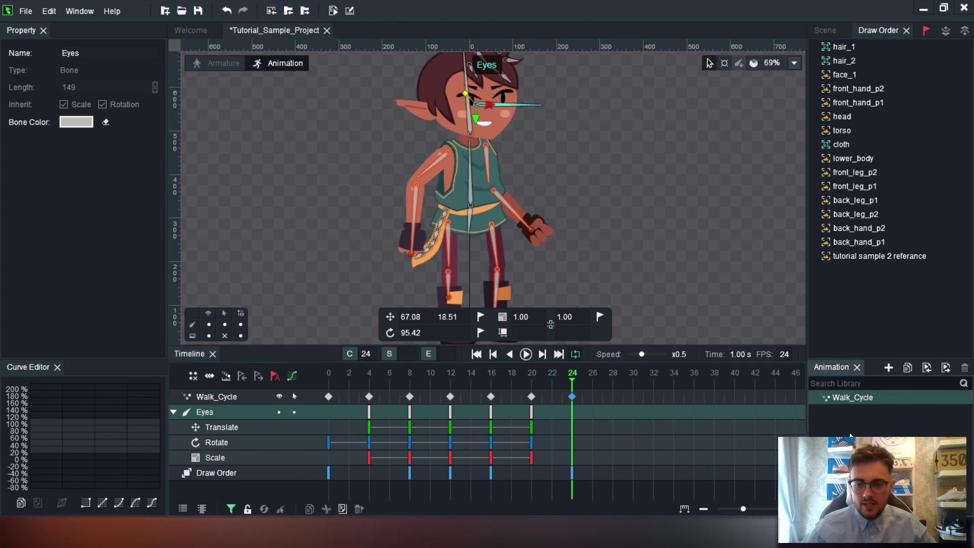
# Add newAnimation from Walk_Cycle's right-click menu and open its empty timeline.
pyautogui.rightClick(887, 400)
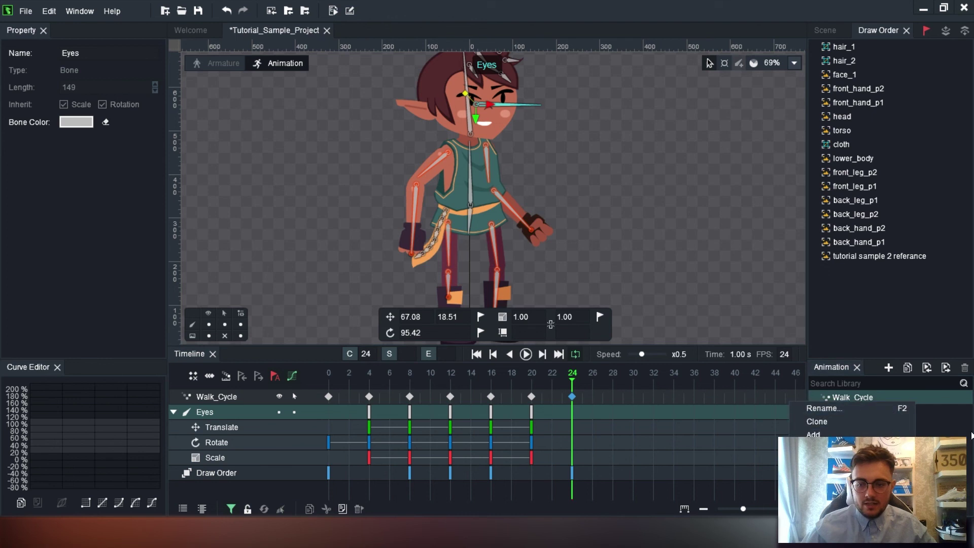
pyautogui.click(926, 418)
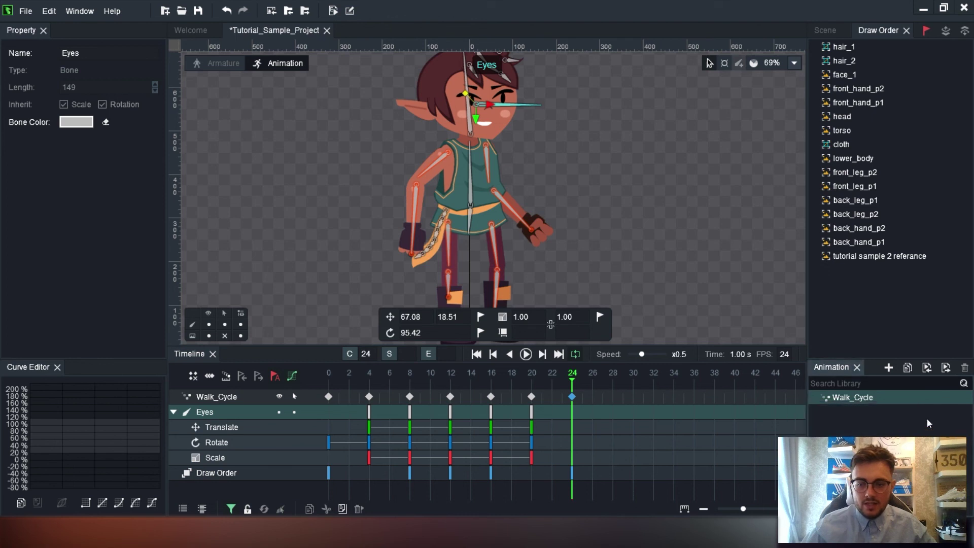
pyautogui.rightClick(856, 400)
pyautogui.click(832, 433)
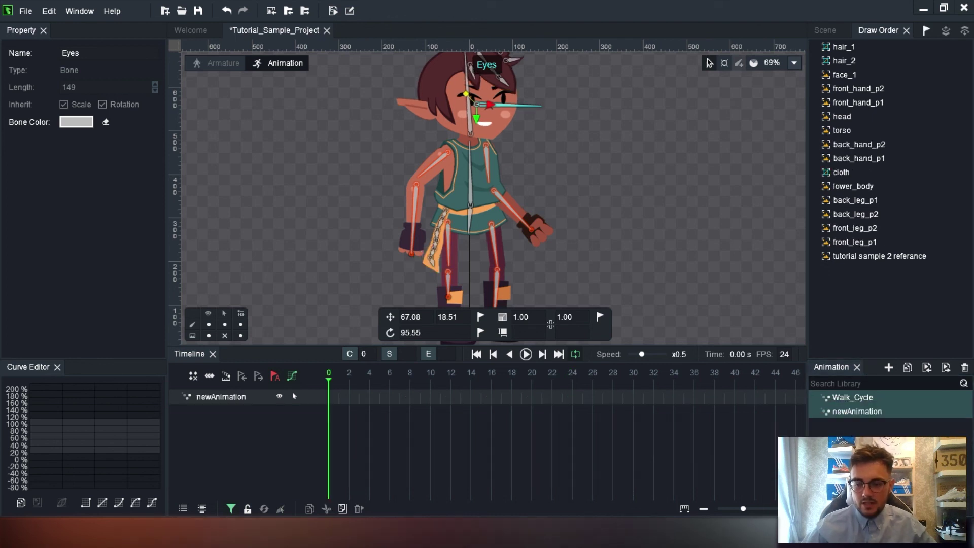
pyautogui.click(842, 400)
pyautogui.rightClick(831, 395)
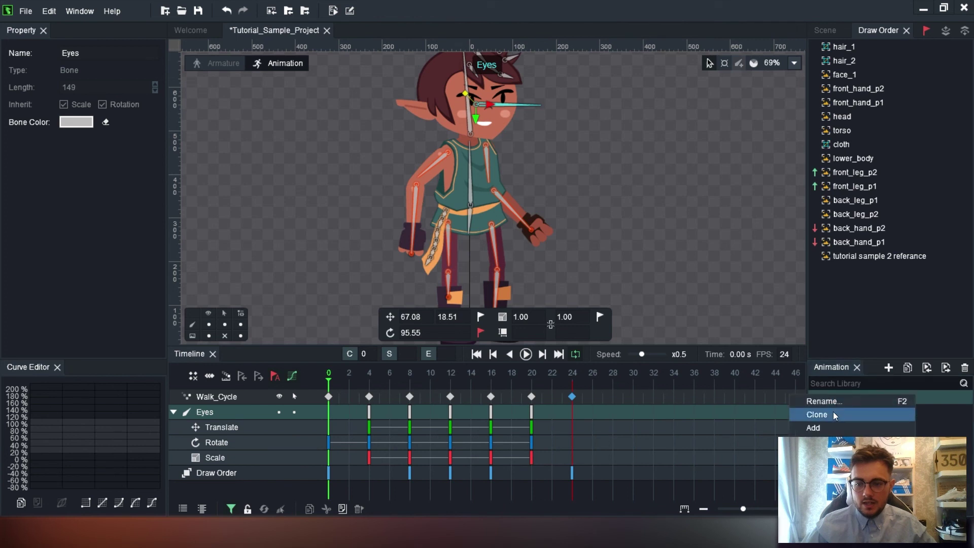
pyautogui.click(932, 411)
pyautogui.click(851, 412)
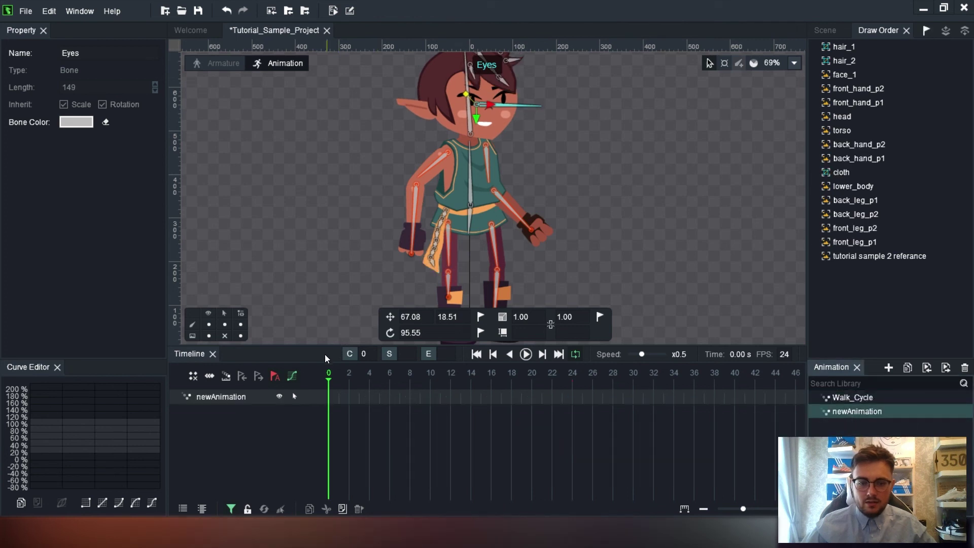